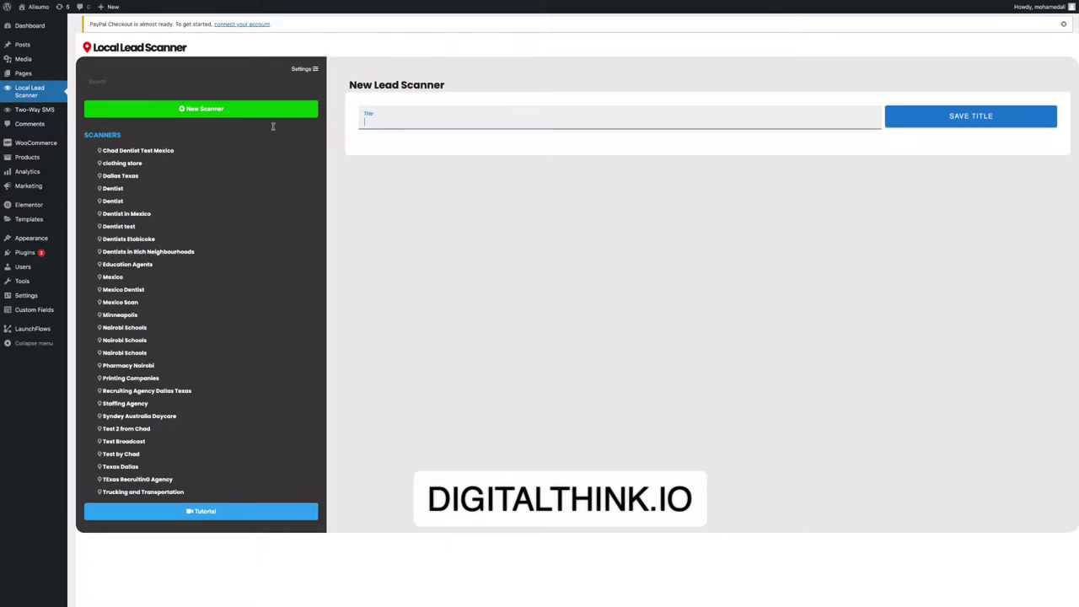
# Name the new scanner 'Real Estate Agent' and save the title.
pyautogui.click(382, 113)
pyautogui.write('Rel')
pyautogui.press('BackSpace')
pyautogui.write('al Ess')
pyautogui.press('BackSpace')
pyautogui.write('tate Agent')
pyautogui.click(984, 118)
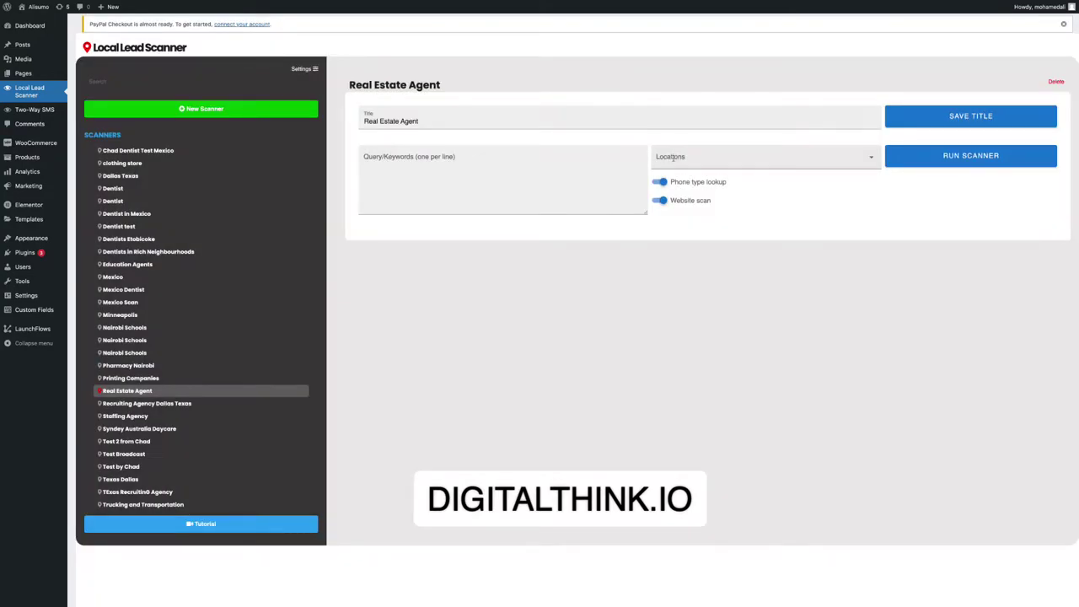
# Choose GTA as the scan location and leave website scanning enabled.
pyautogui.click(675, 157)
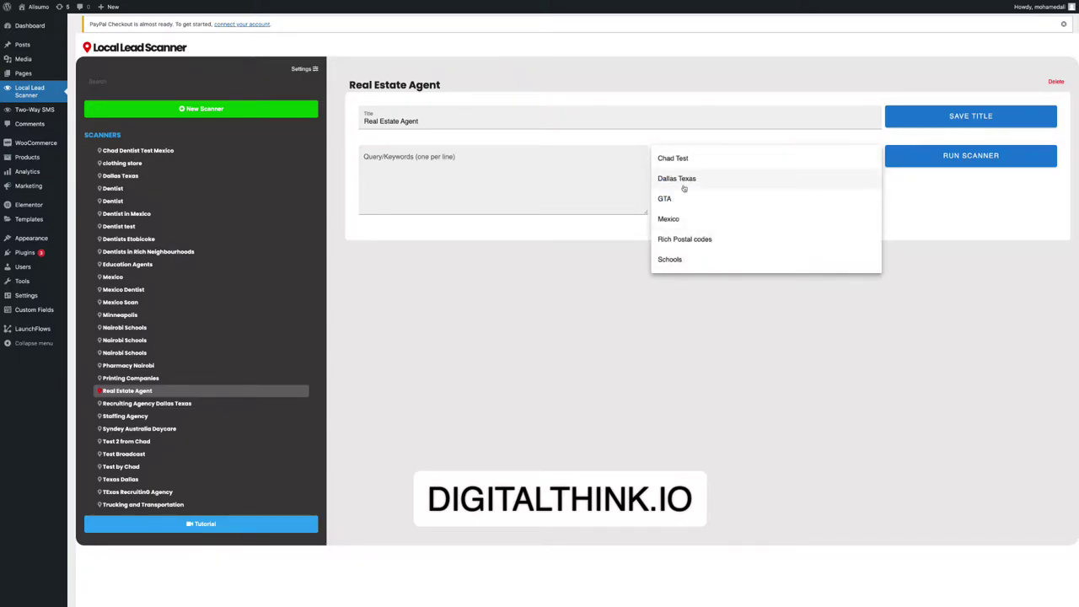
pyautogui.click(675, 203)
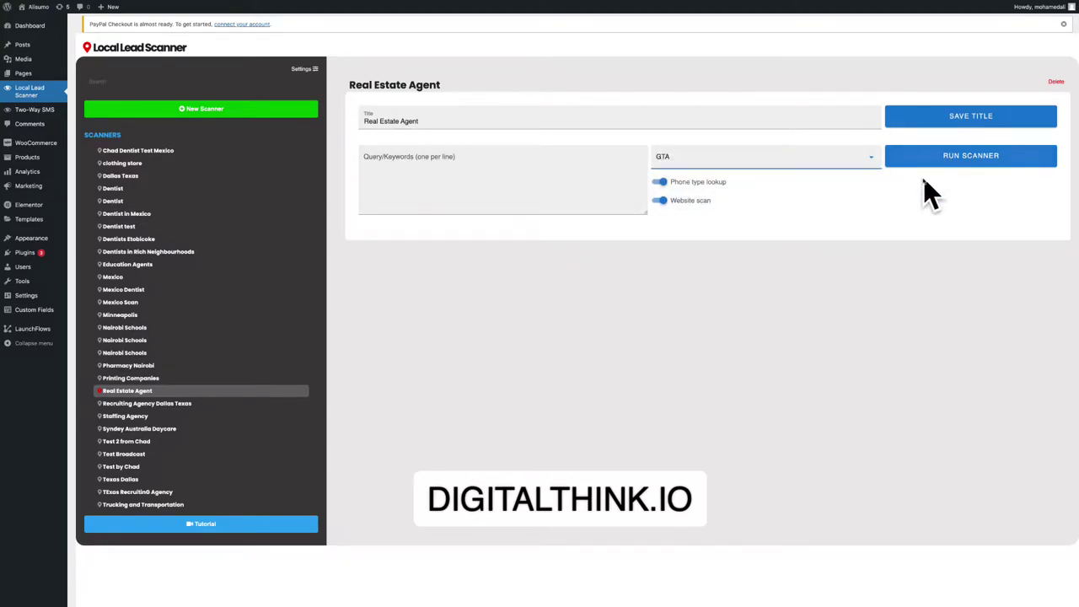
pyautogui.click(661, 200)
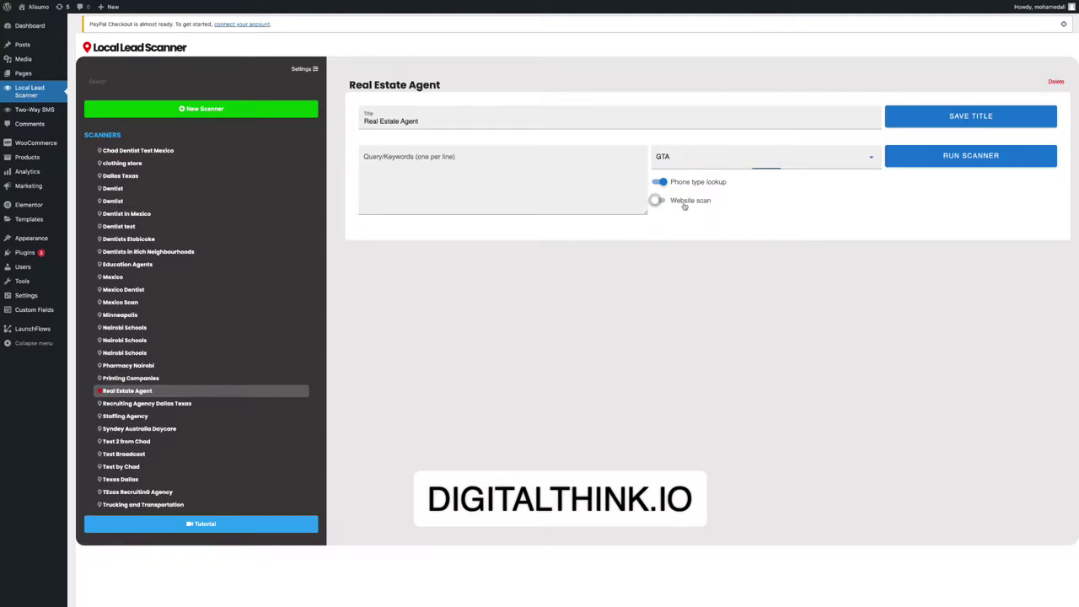
pyautogui.click(659, 201)
pyautogui.scroll(-2, 694, 312)
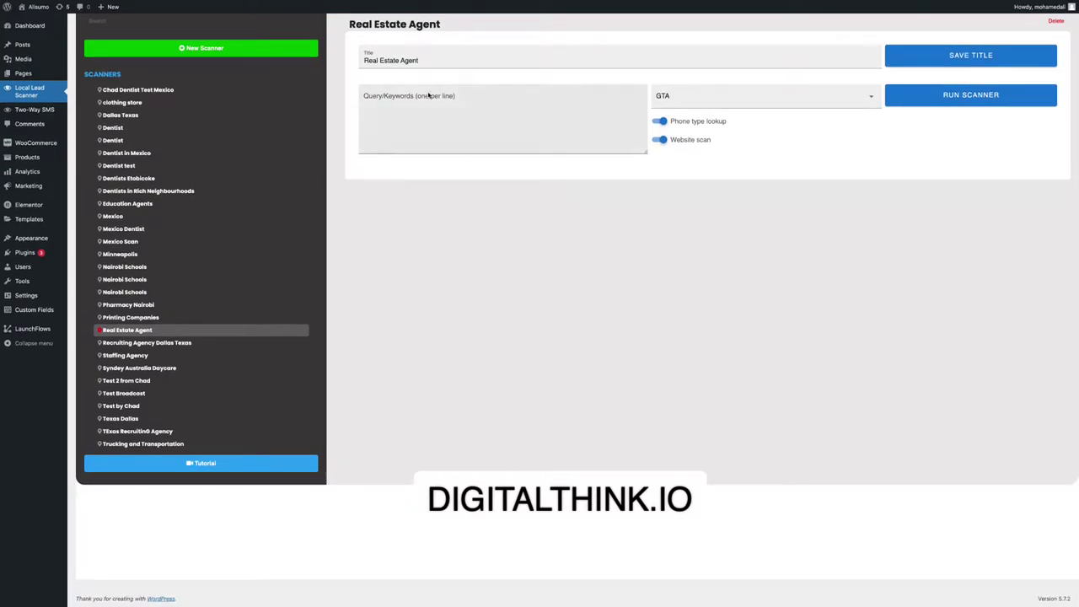
# Enter 'Real Estate Agent' as the search keyword and run the scanner over the GTA.
pyautogui.click(405, 116)
pyautogui.write('Real Esa')
pyautogui.press('BackSpace')
pyautogui.press('BackSpace')
pyautogui.press('BackSpace')
pyautogui.write('Esz')
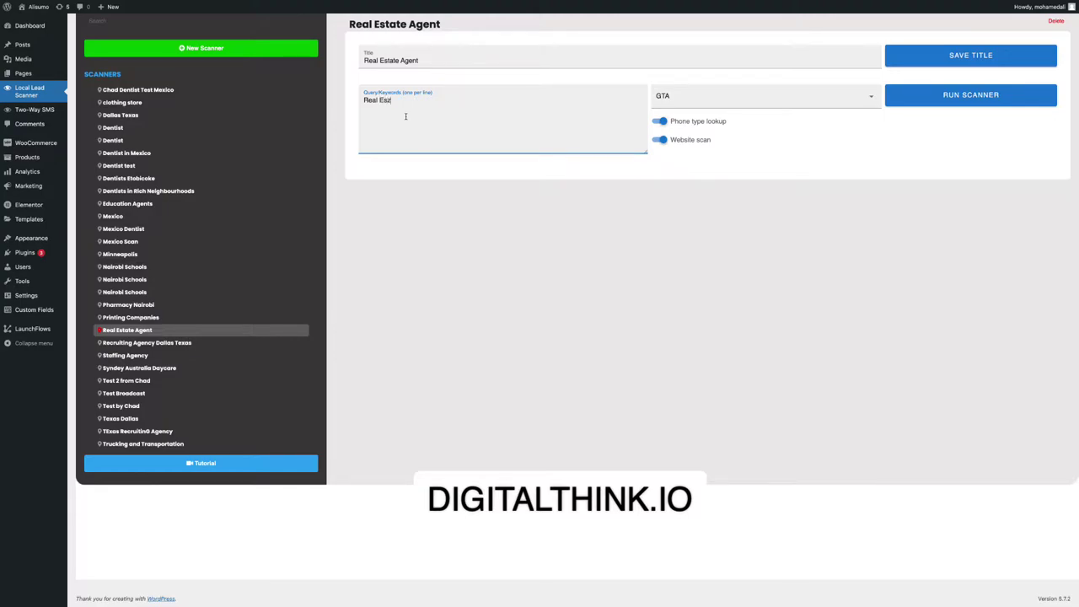
pyautogui.write('ttetate Agent')
pyautogui.click(961, 96)
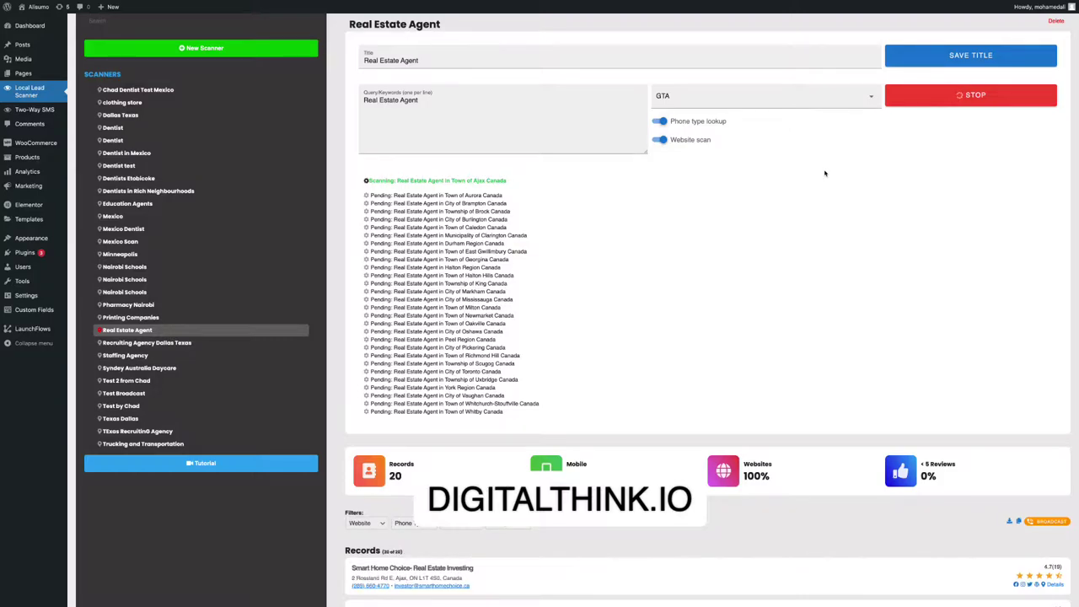
# Scroll down the Records list as results grow to 53, then back up to the stats cards.
pyautogui.scroll(-3, 678, 209)
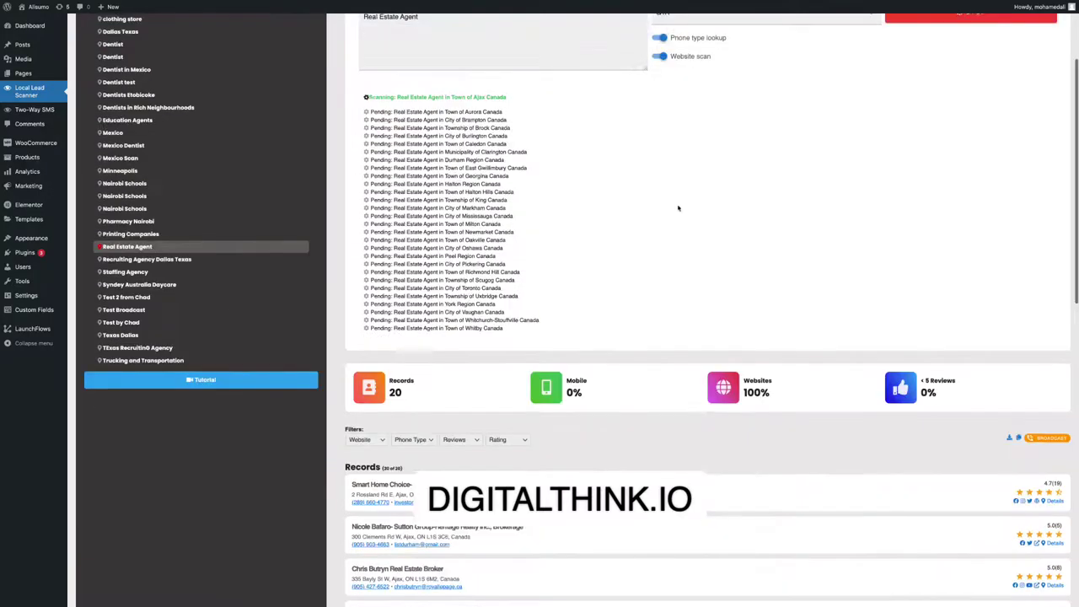
pyautogui.scroll(-1, 668, 420)
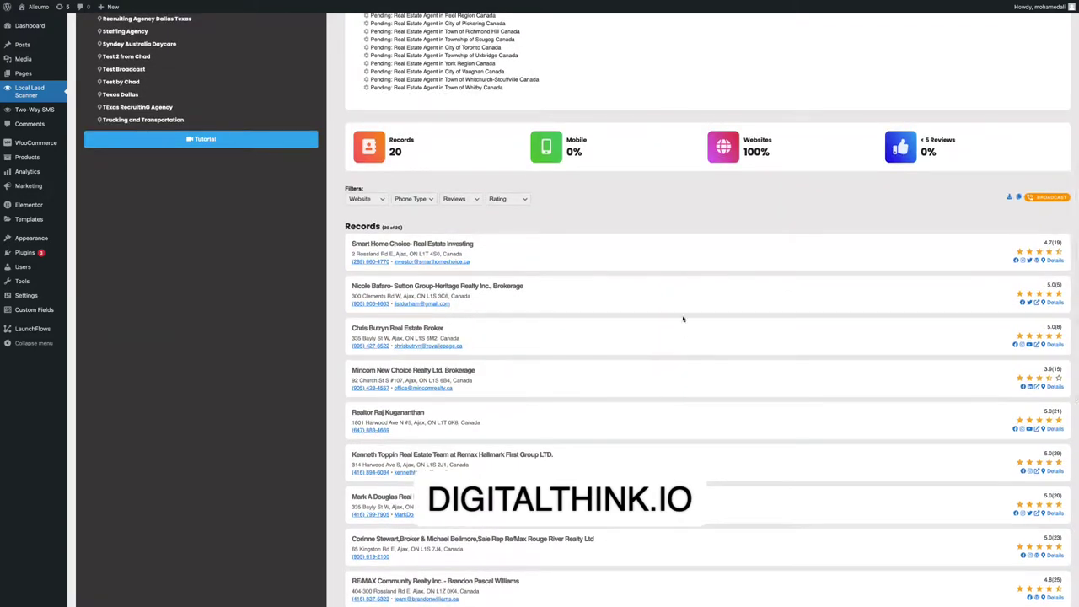
pyautogui.scroll(-1, 644, 307)
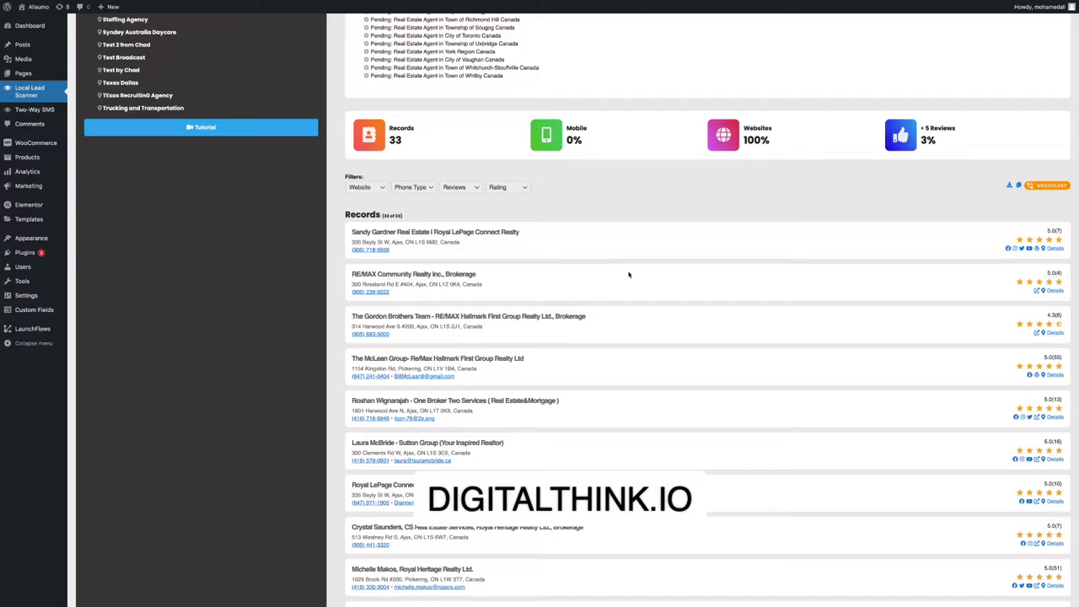
pyautogui.scroll(-3, 628, 274)
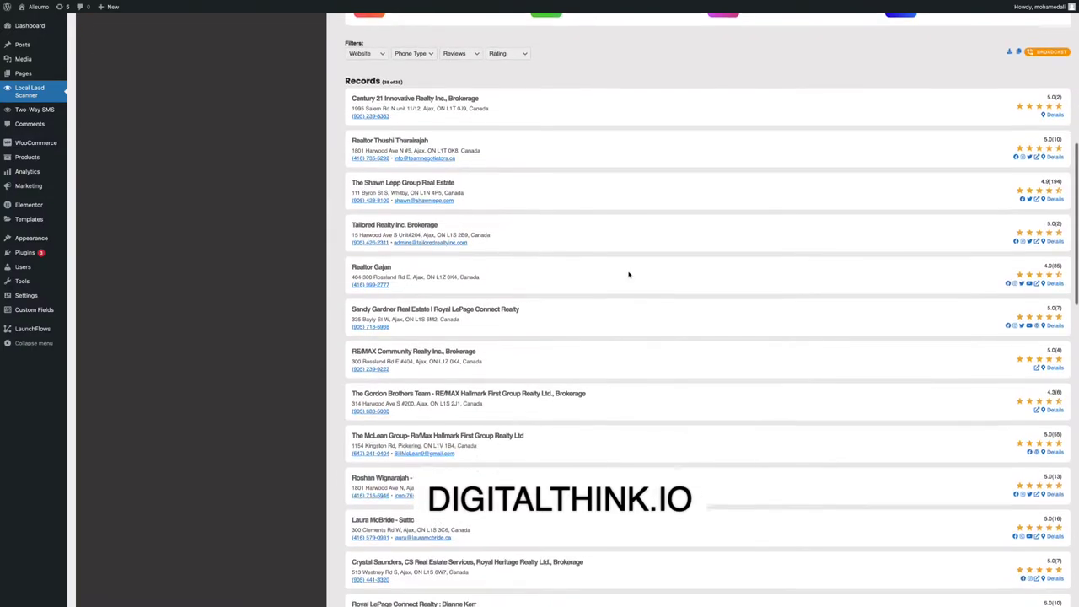
pyautogui.scroll(-2, 628, 274)
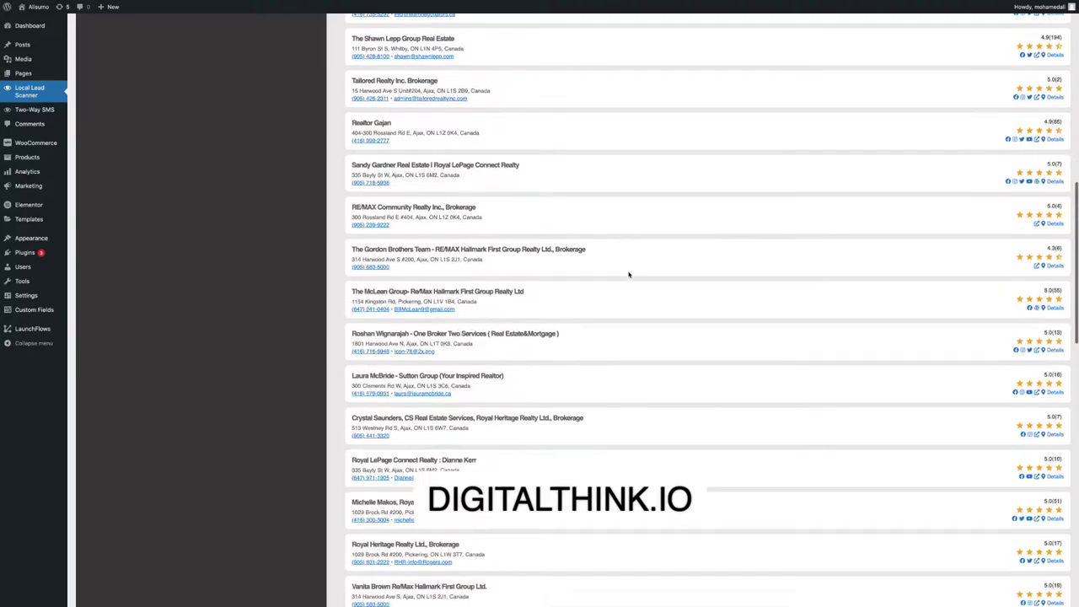
pyautogui.scroll(-2, 628, 274)
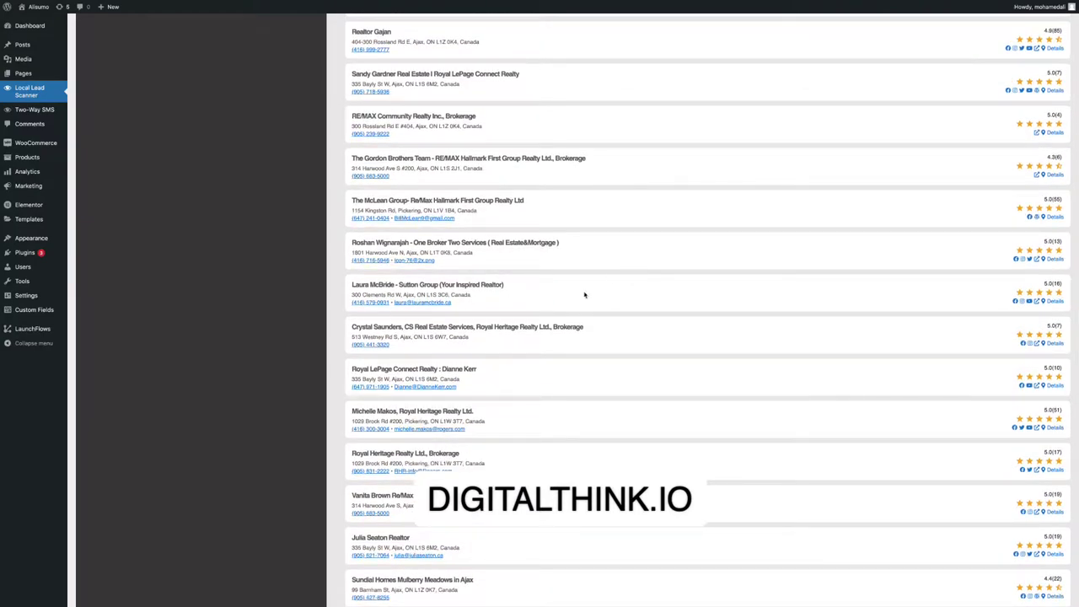
pyautogui.scroll(-2, 584, 295)
pyautogui.scroll(-2, 670, 298)
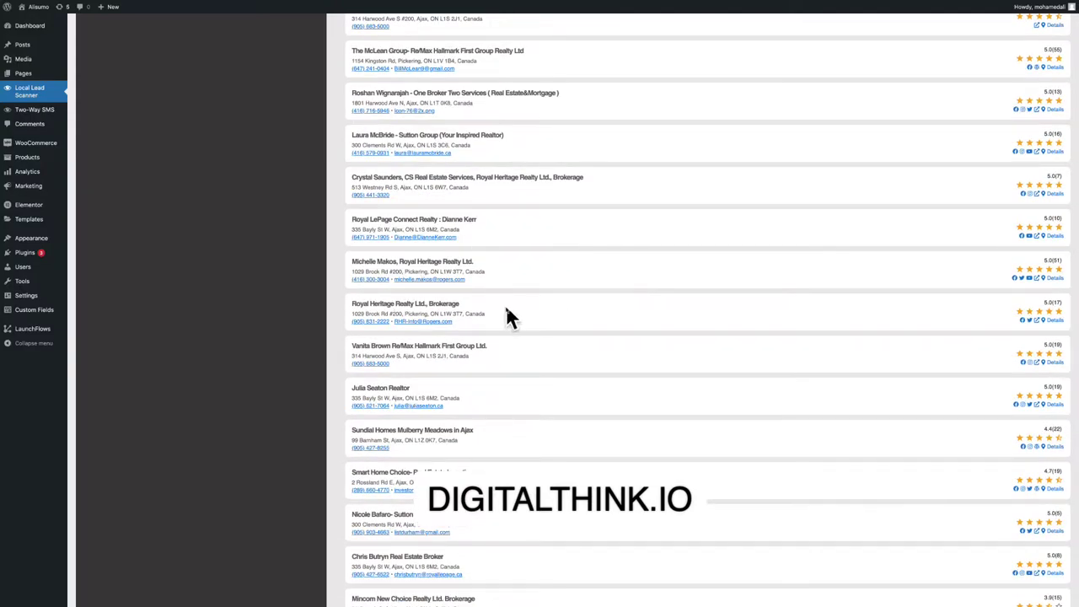
pyautogui.scroll(-2, 534, 249)
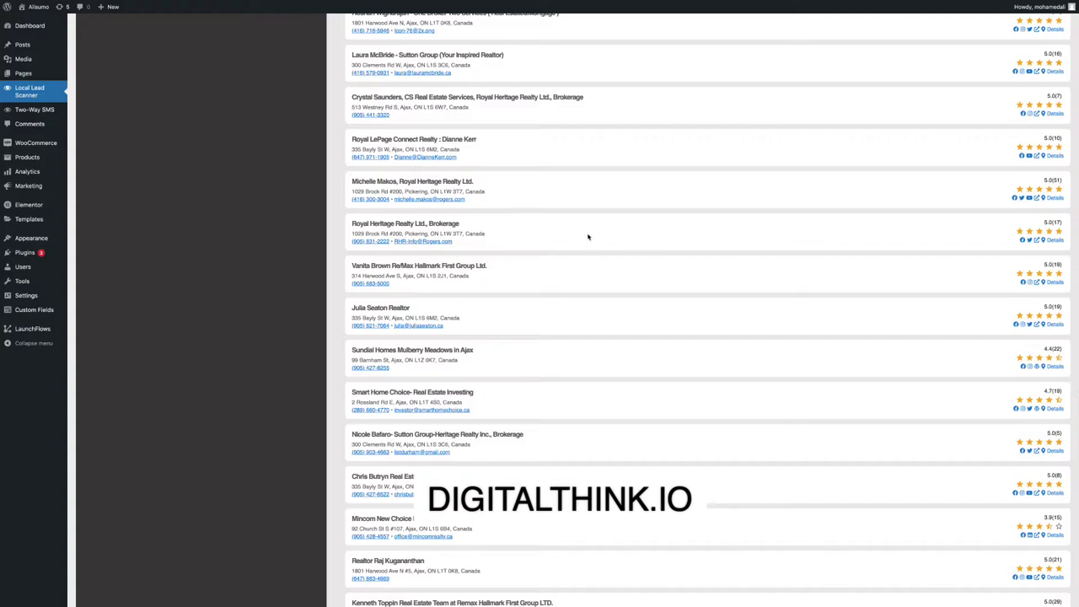
pyautogui.scroll(-2, 587, 235)
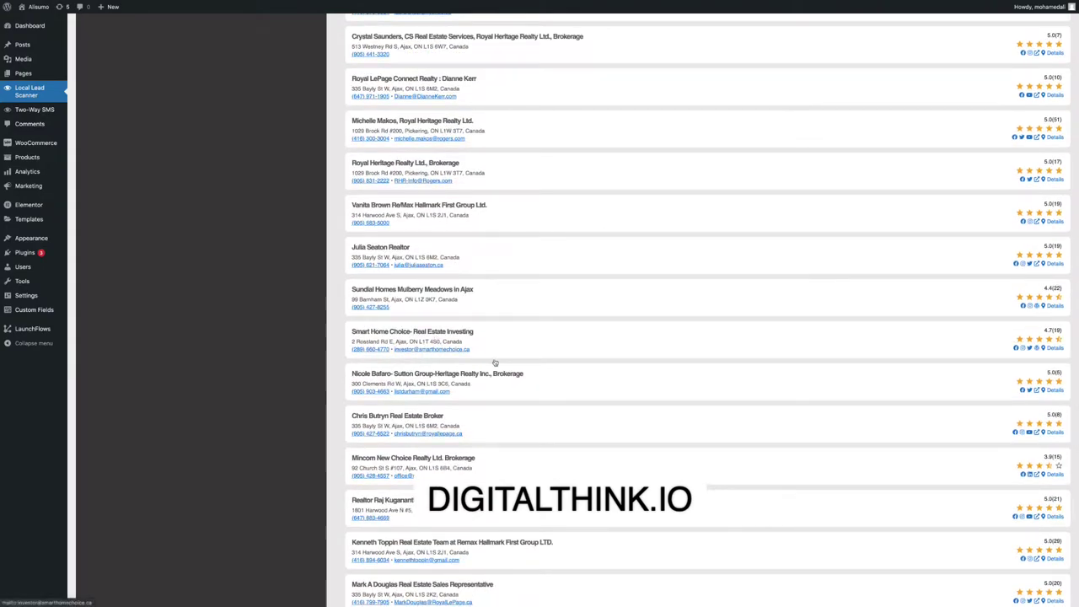
pyautogui.scroll(-4, 565, 346)
pyautogui.scroll(-5, 565, 345)
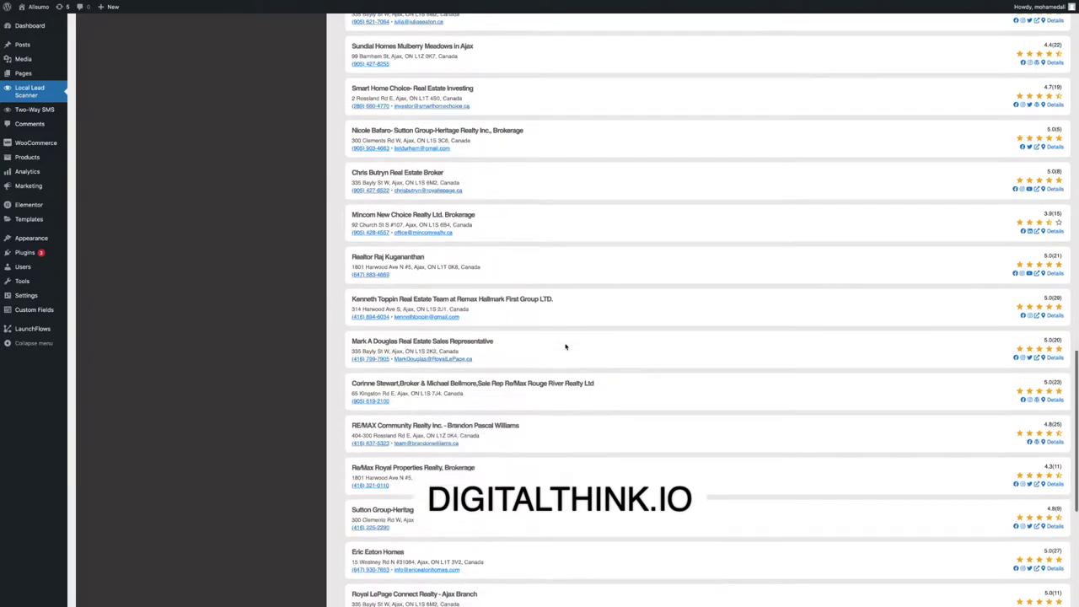
pyautogui.scroll(15, 1017, 320)
pyautogui.scroll(15, 1017, 321)
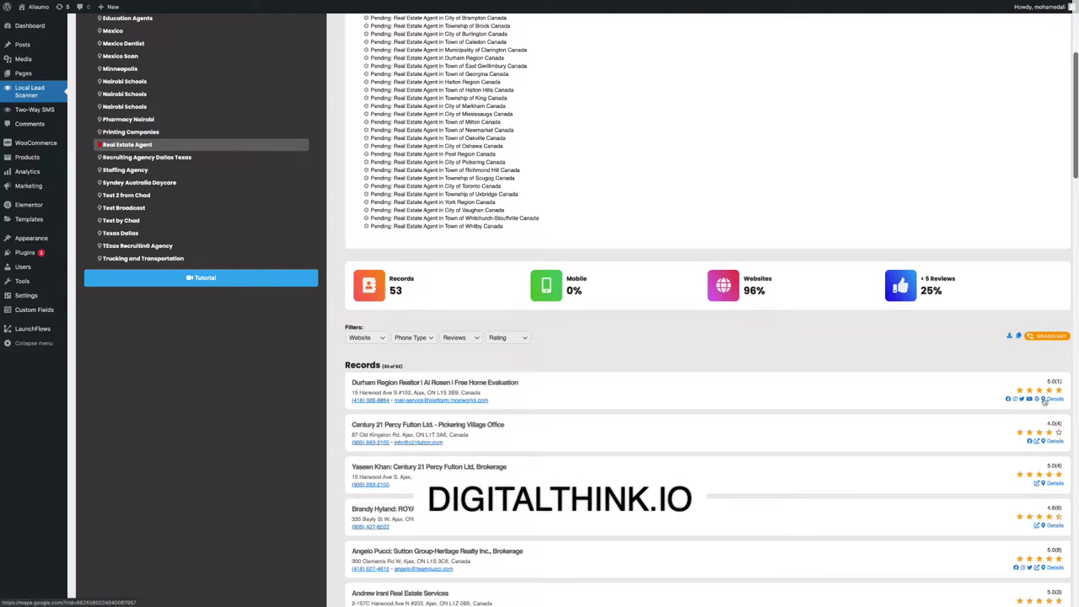
# Scroll to the bottom of the 60 records and back up to the scanner form.
pyautogui.scroll(-2, 1042, 408)
pyautogui.scroll(-3, 1050, 367)
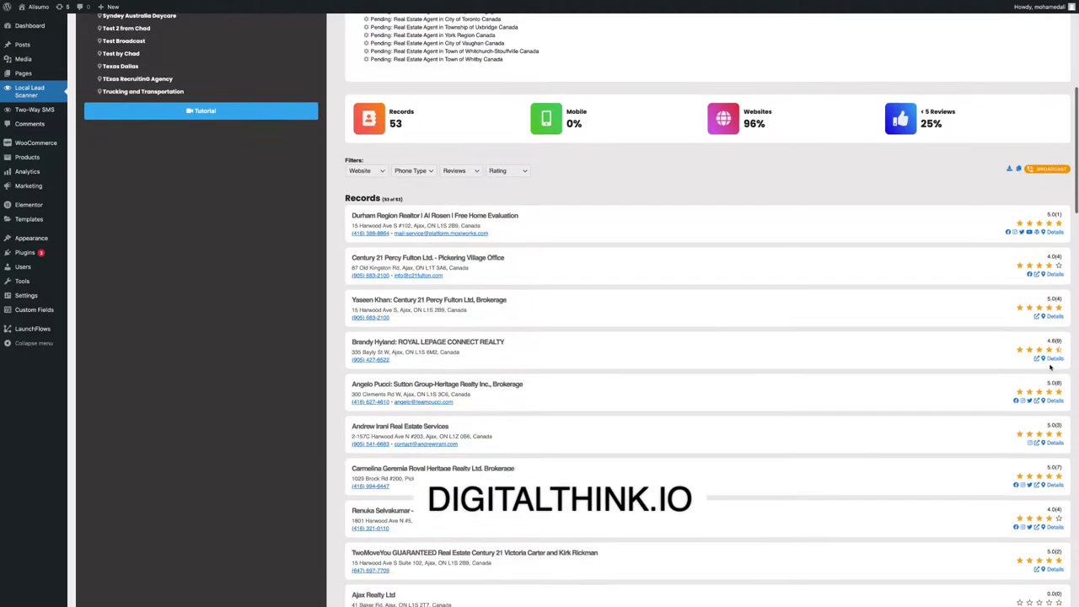
pyautogui.scroll(-5, 1050, 368)
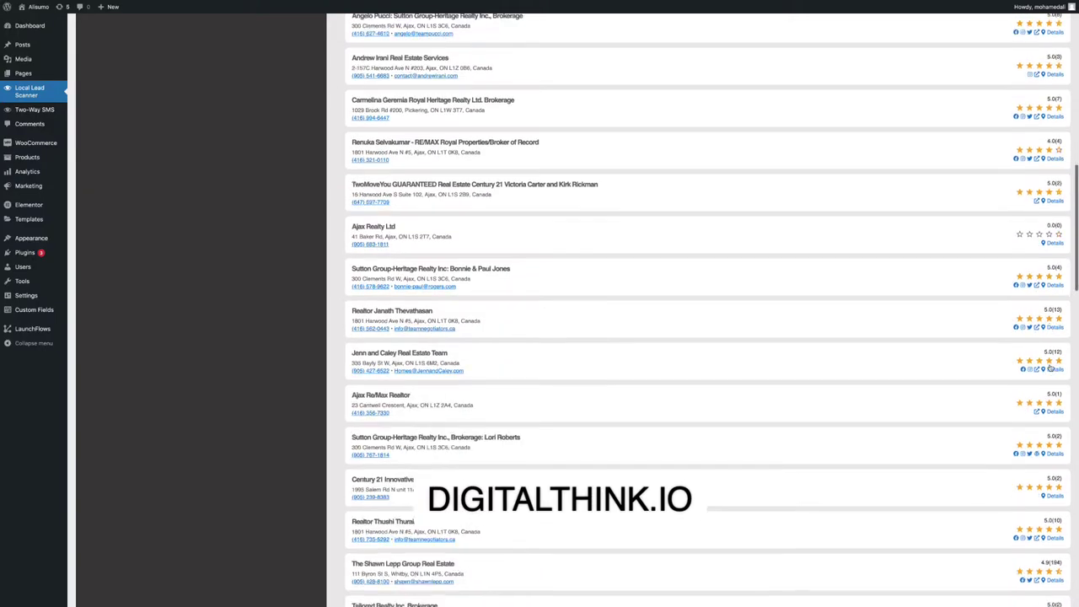
pyautogui.scroll(-6, 1050, 367)
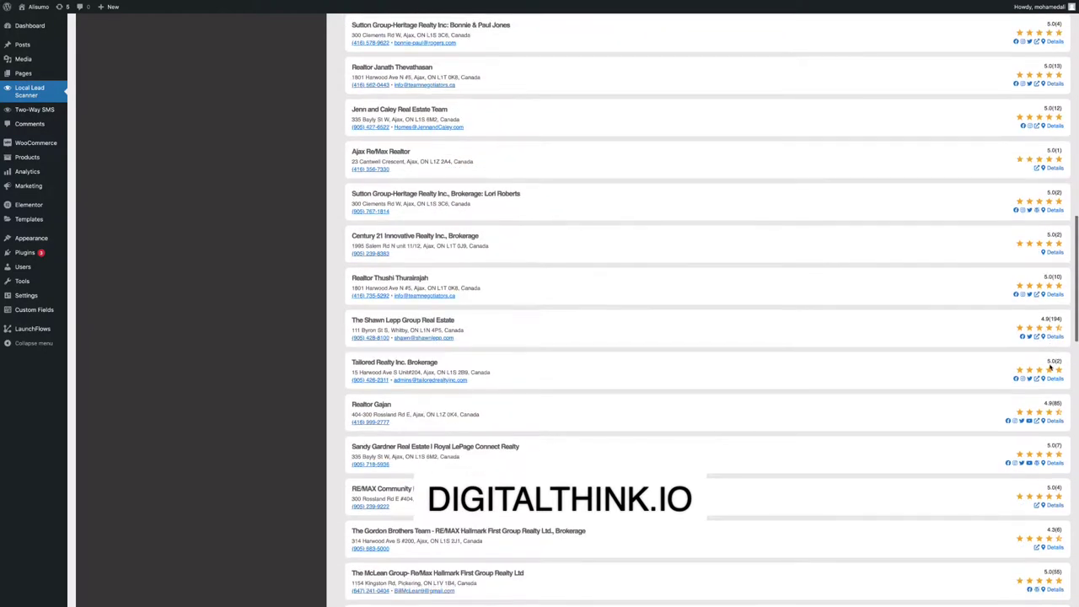
pyautogui.scroll(-3, 1050, 367)
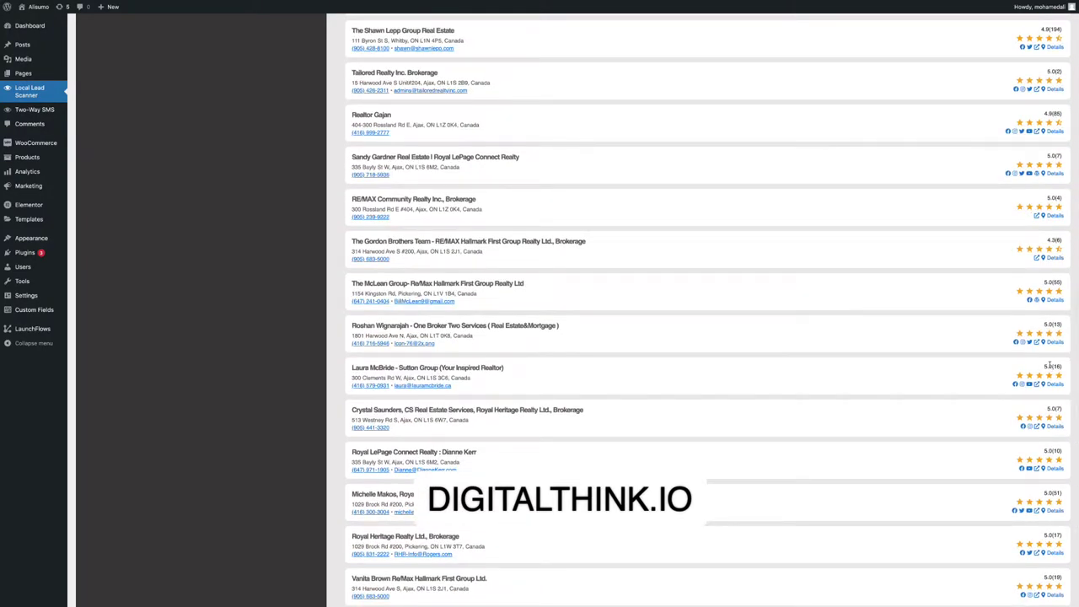
pyautogui.scroll(-4, 1050, 365)
pyautogui.scroll(5, 1050, 367)
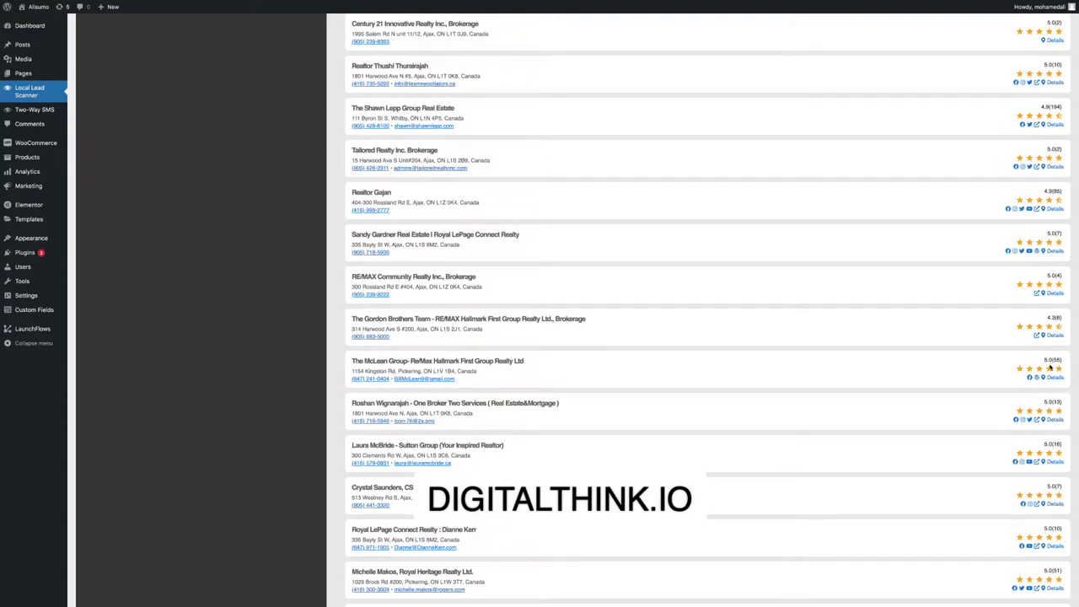
pyautogui.scroll(-8, 1050, 367)
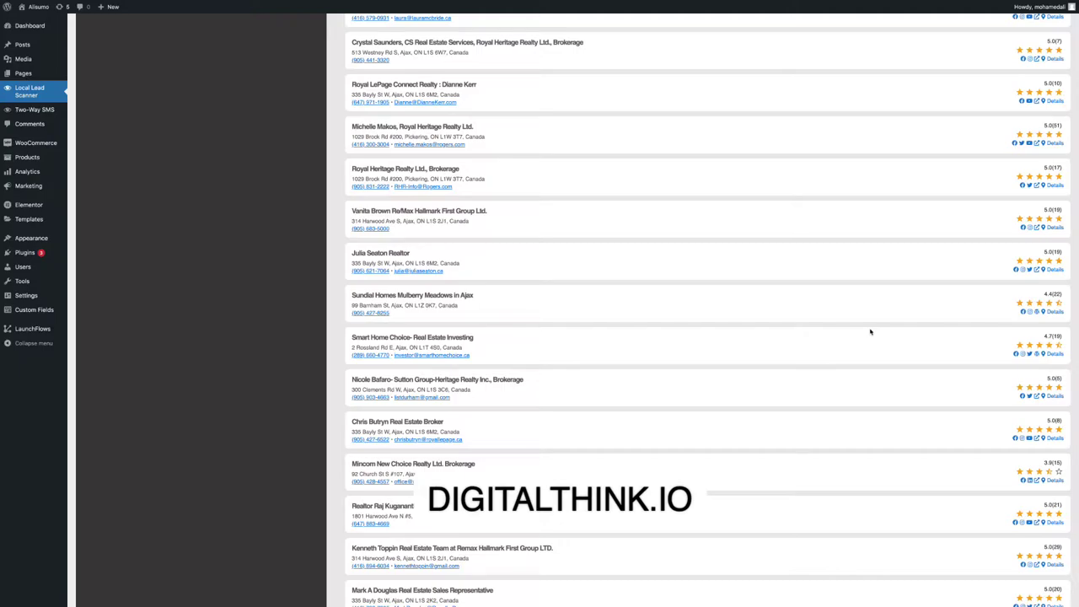
pyautogui.scroll(-10, 686, 312)
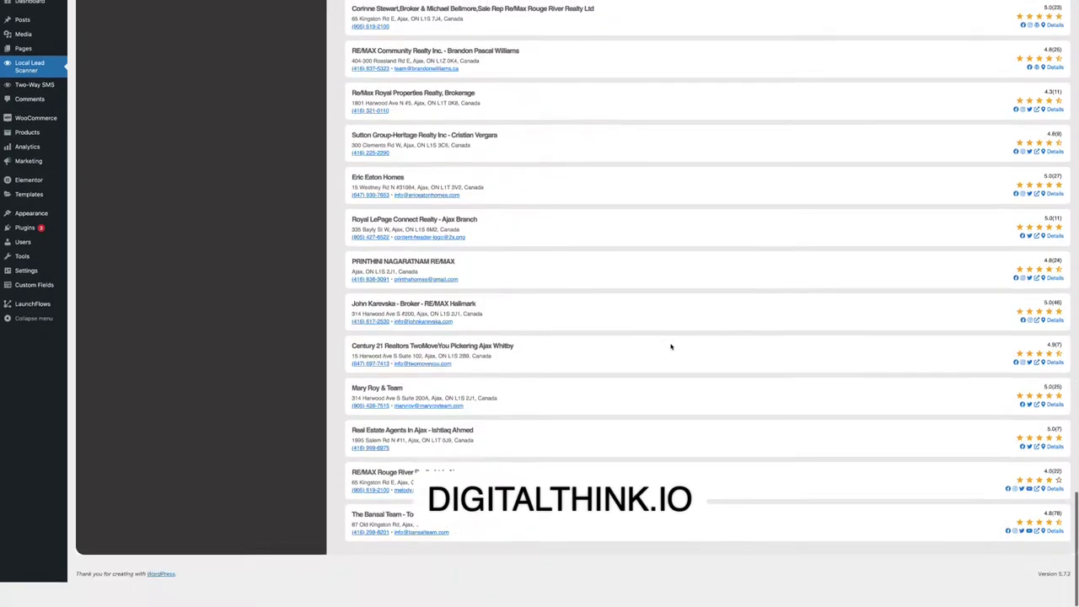
pyautogui.scroll(20, 670, 346)
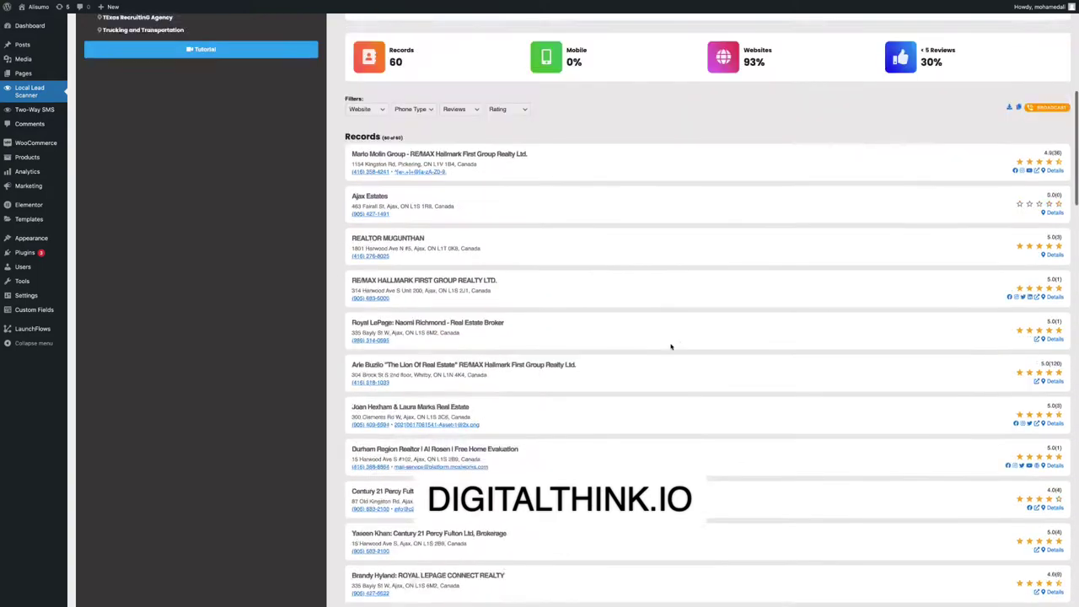
pyautogui.scroll(2, 671, 345)
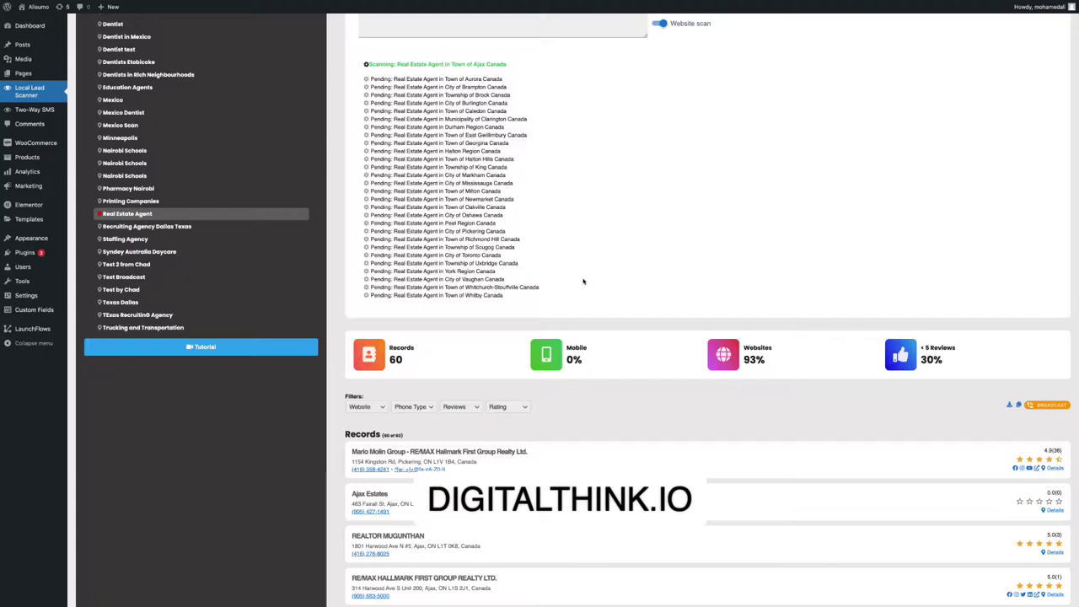
pyautogui.scroll(3, 582, 281)
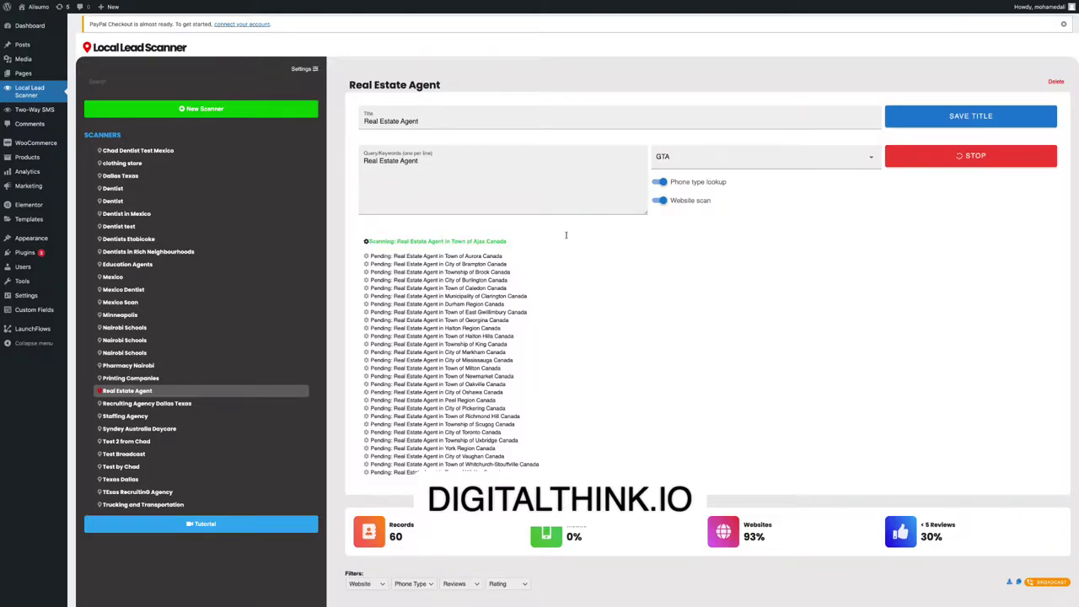
# Stop the running scan, toggle website scanning, and rerun the GTA scan.
pyautogui.scroll(-15, 573, 235)
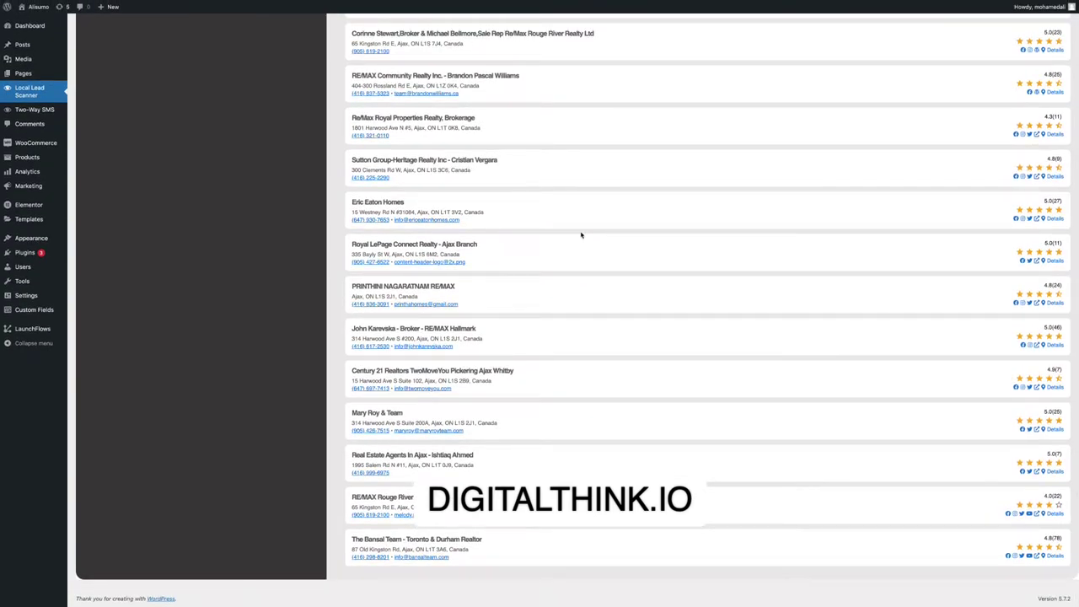
pyautogui.scroll(15, 580, 235)
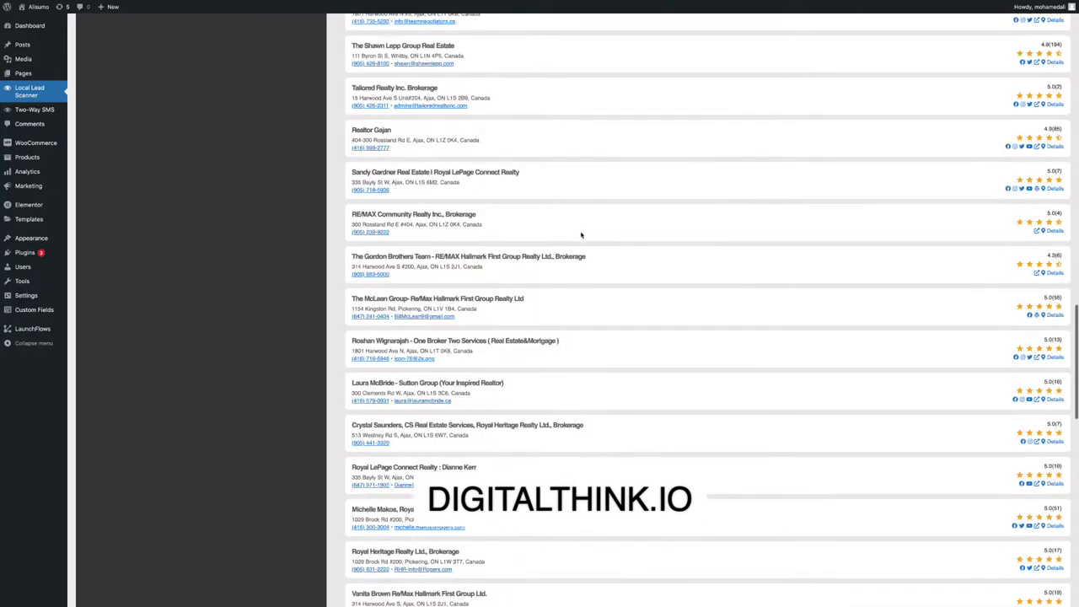
pyautogui.scroll(2, 610, 248)
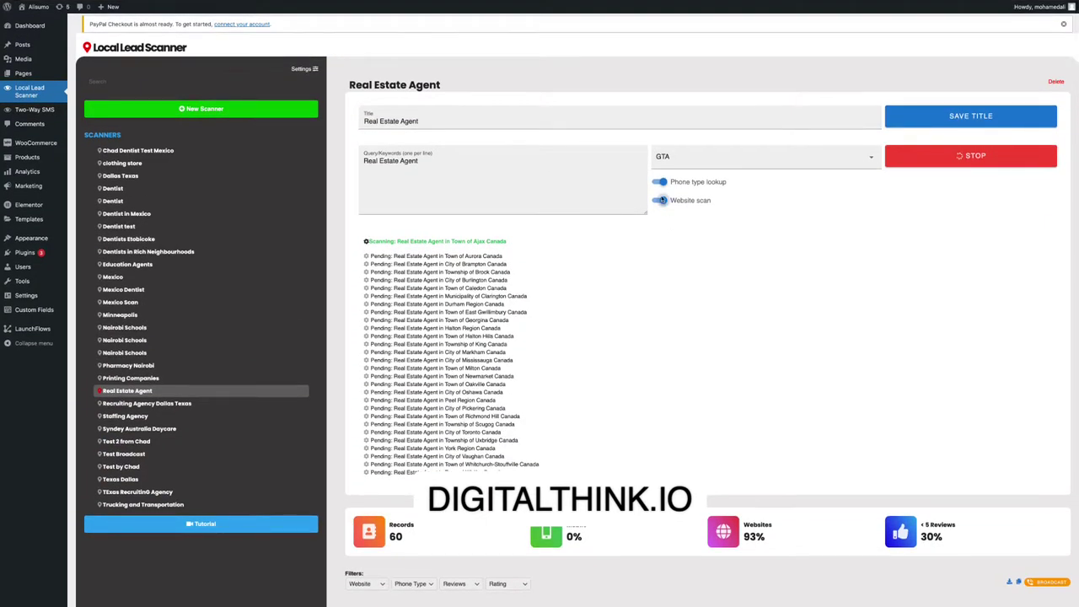
pyautogui.click(660, 200)
pyautogui.click(978, 157)
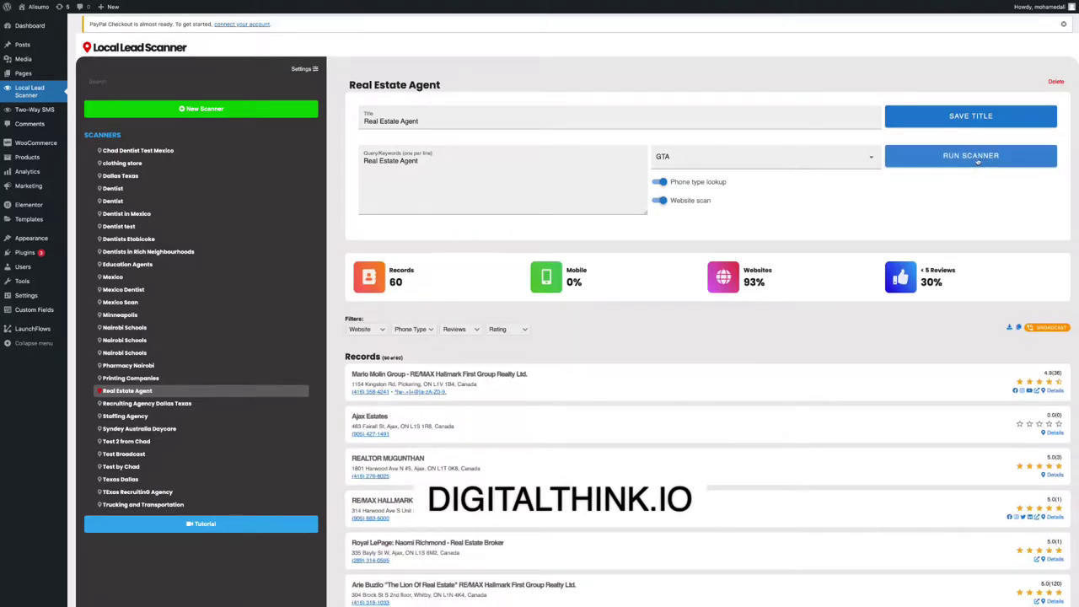
pyautogui.click(975, 157)
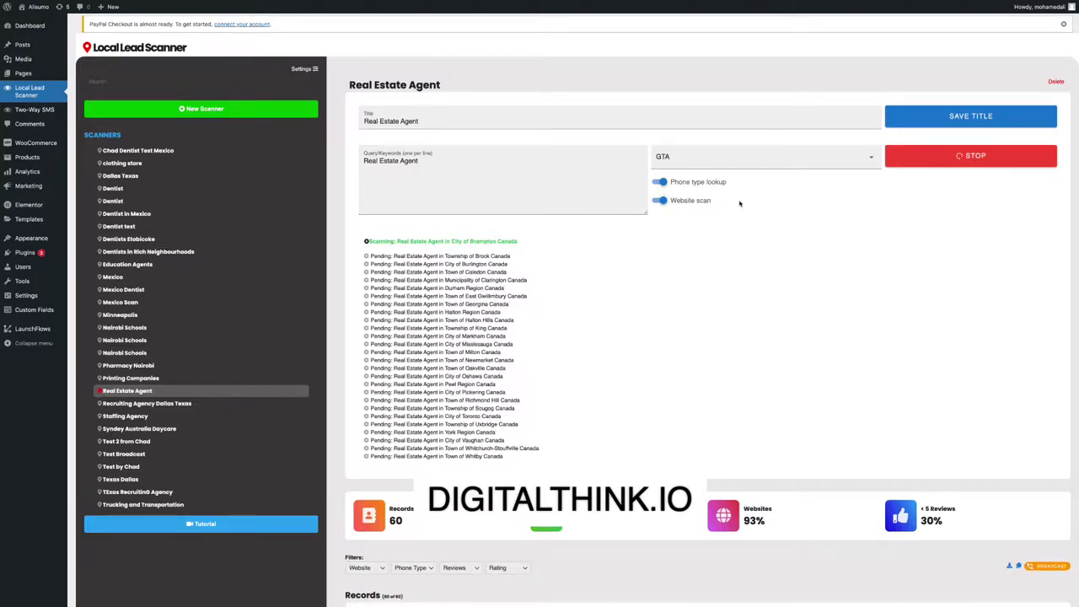
pyautogui.click(660, 201)
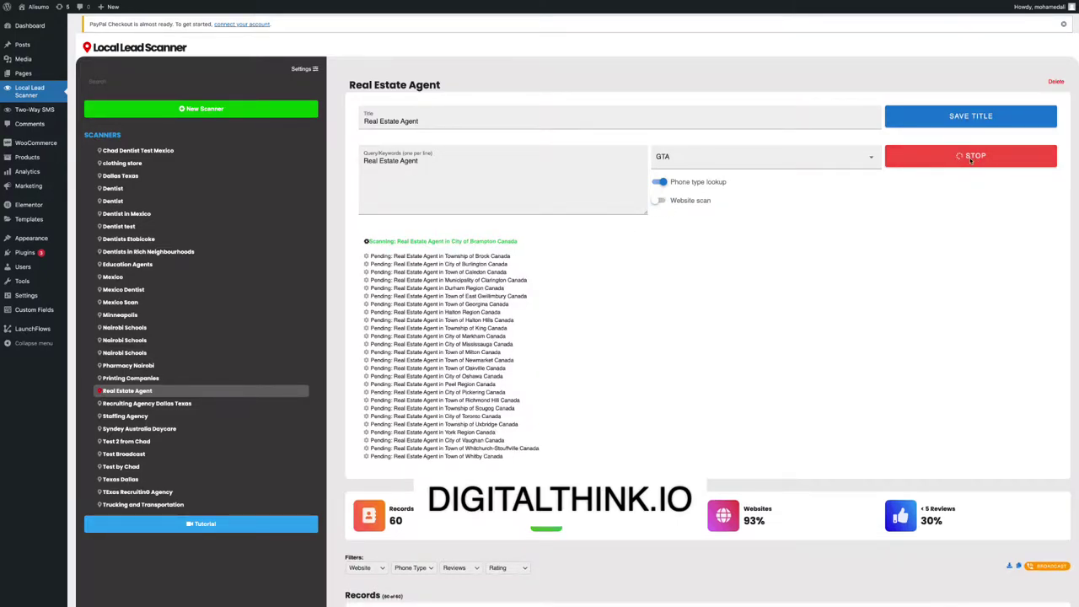
pyautogui.click(971, 157)
pyautogui.click(660, 202)
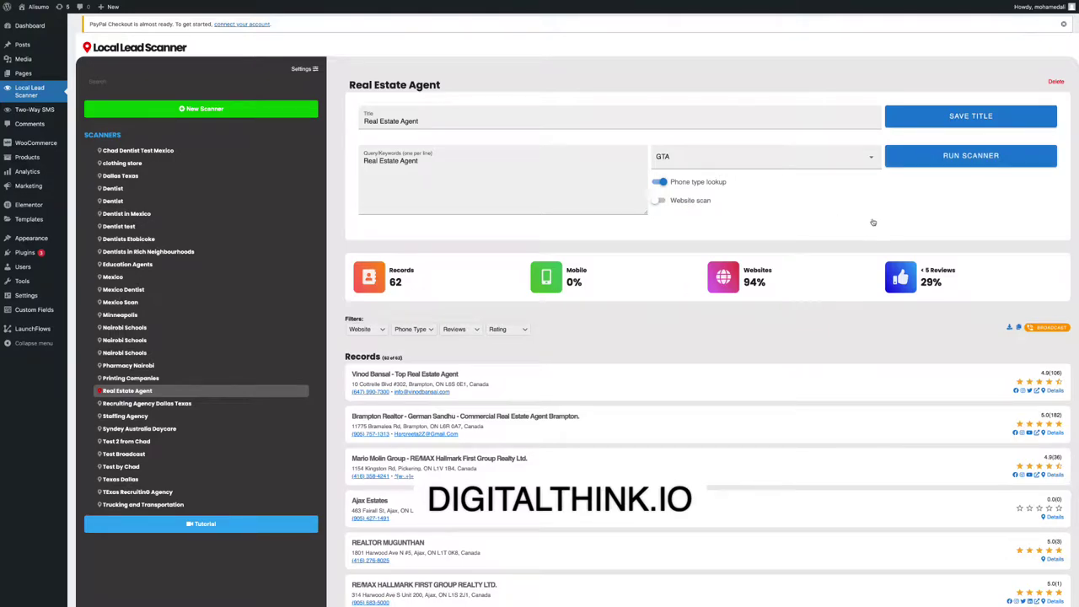
pyautogui.click(971, 156)
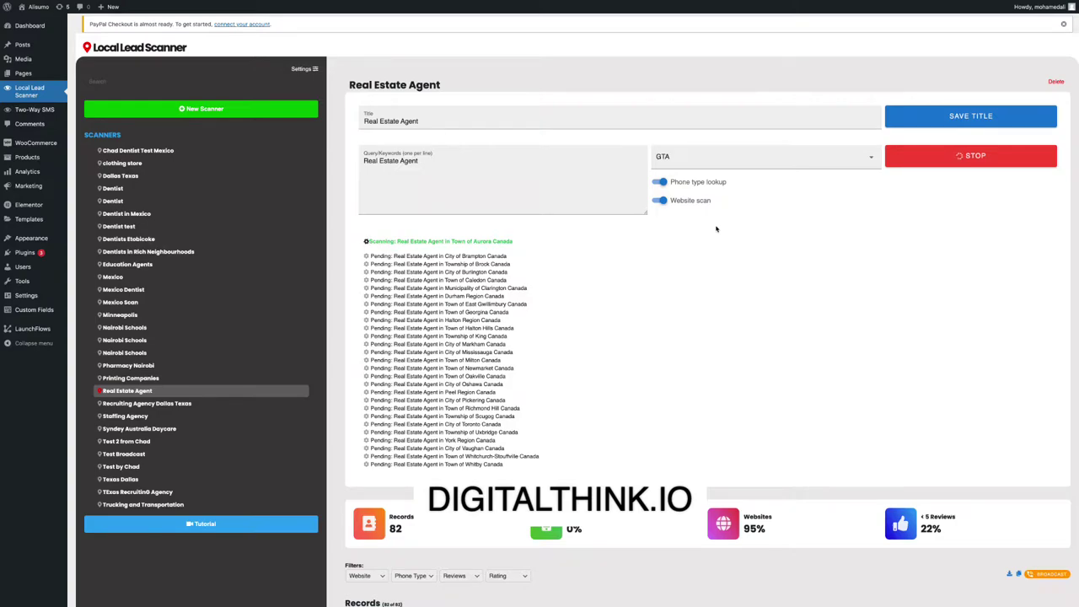
# Review the incoming records, then stop the scan at 99 records.
pyautogui.scroll(-3, 675, 236)
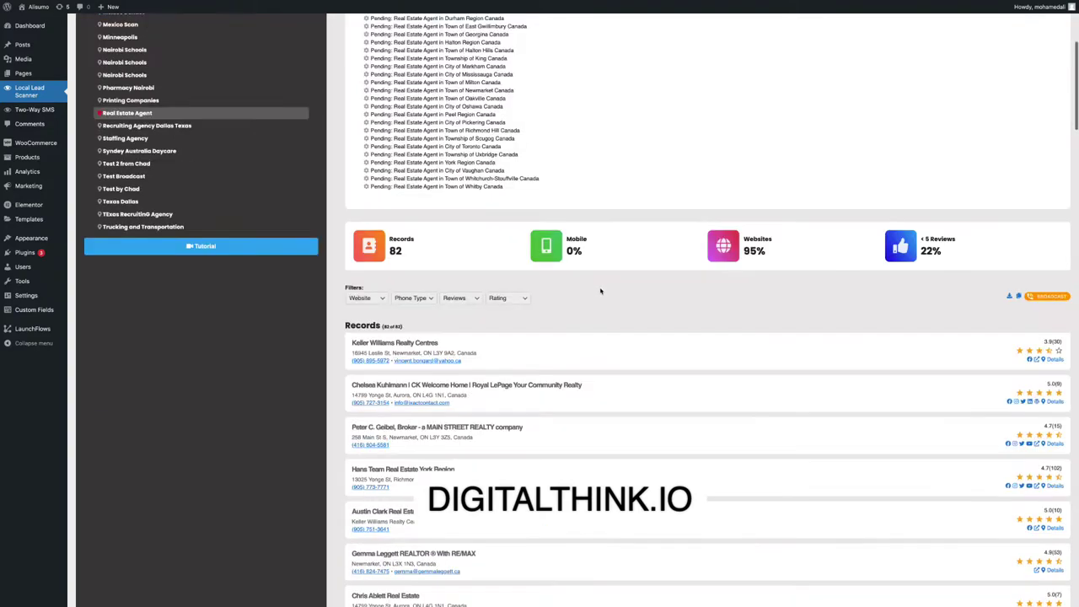
pyautogui.scroll(-20, 509, 298)
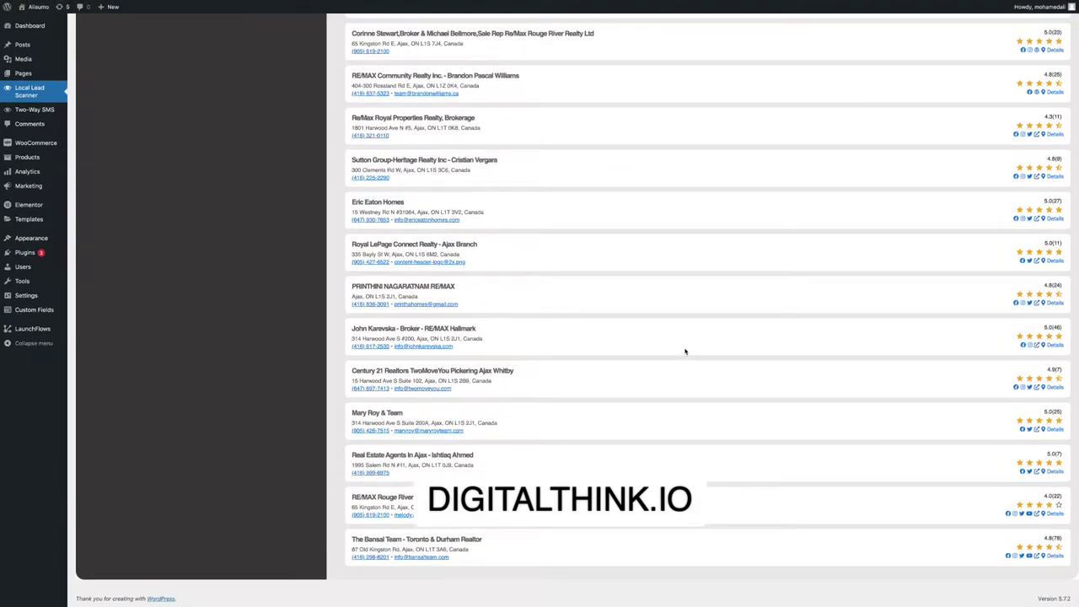
pyautogui.scroll(15, 685, 351)
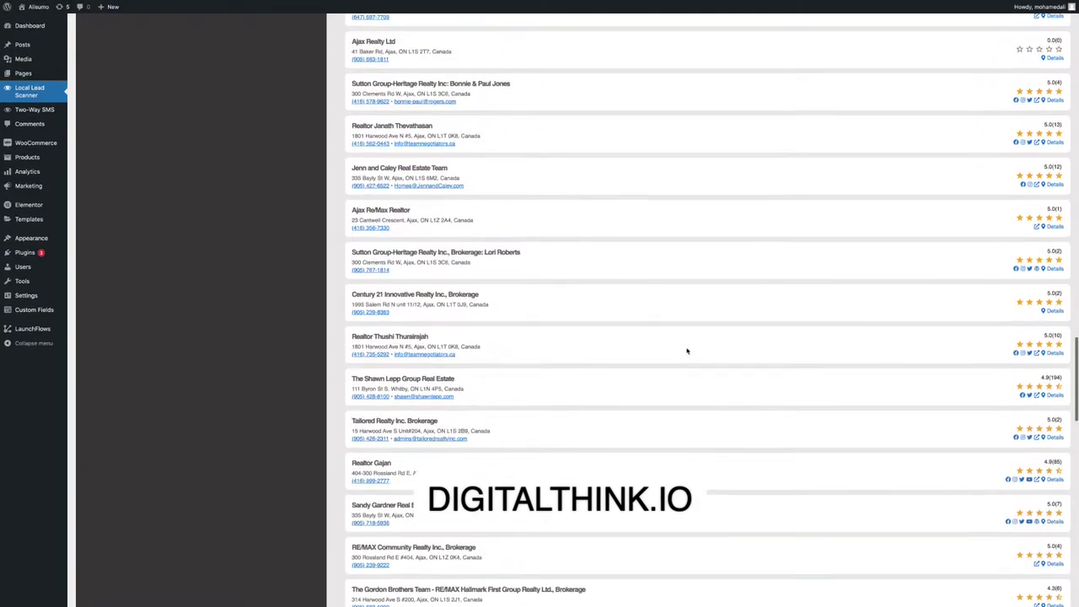
pyautogui.scroll(15, 686, 349)
pyautogui.scroll(-3, 686, 349)
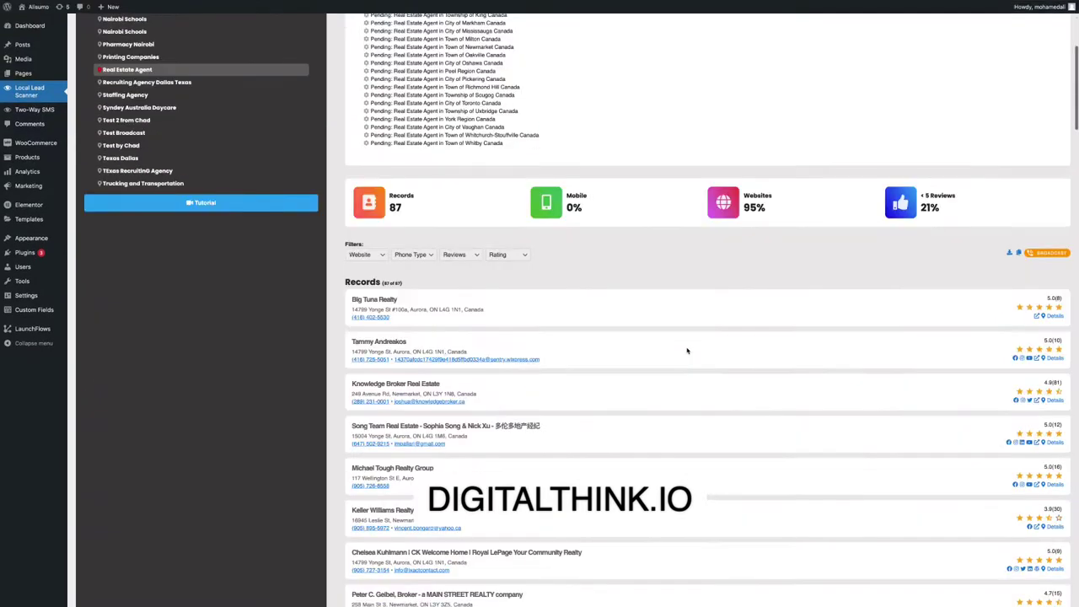
pyautogui.scroll(5, 691, 269)
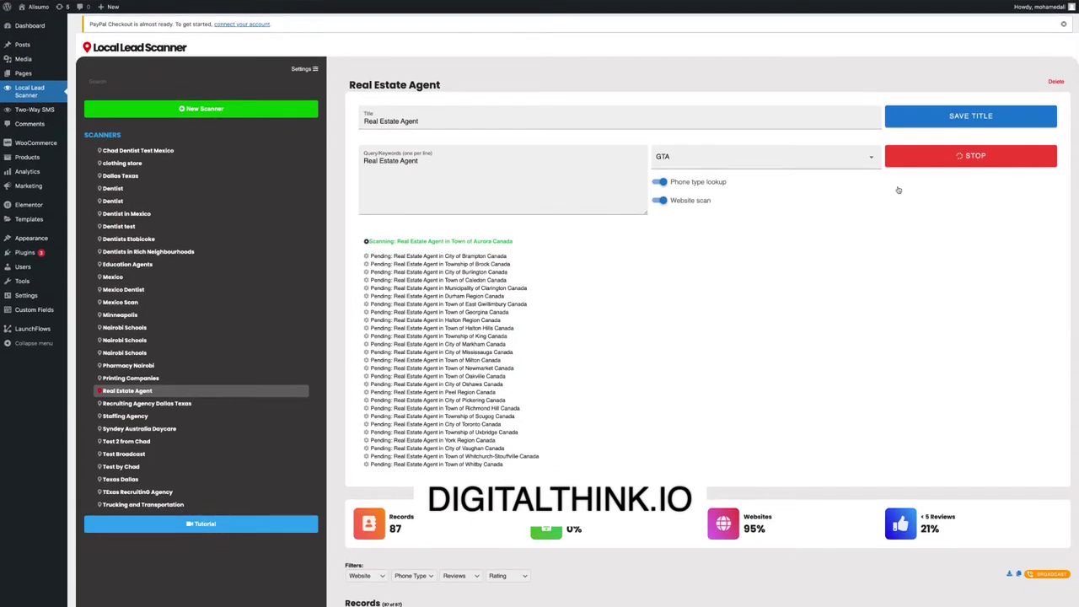
pyautogui.click(983, 157)
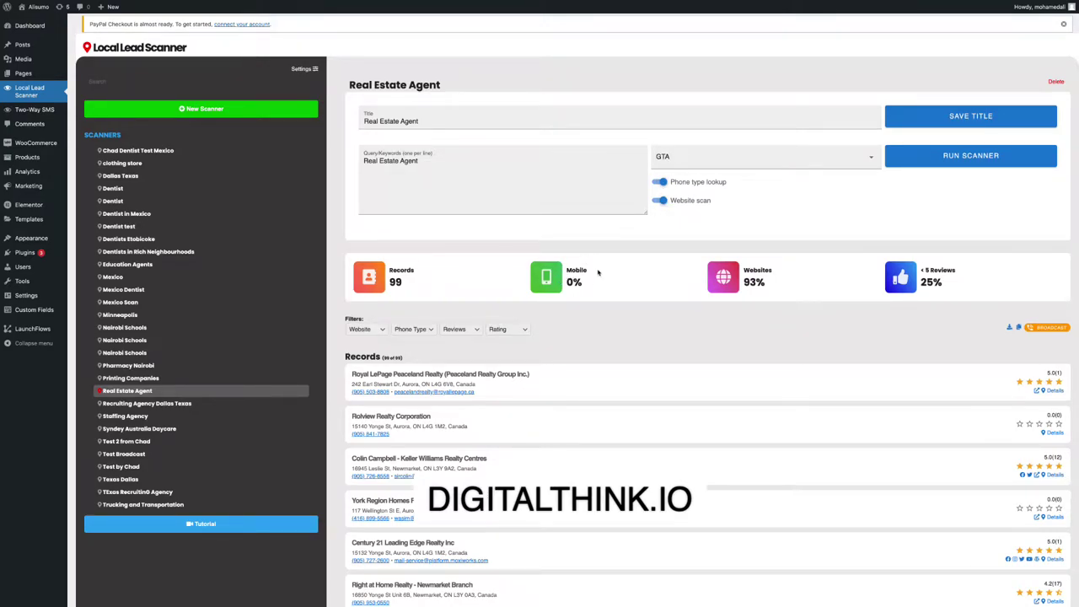
# Scroll through the 99 records and open the voicemail/text Broadcast window.
pyautogui.scroll(-2, 569, 282)
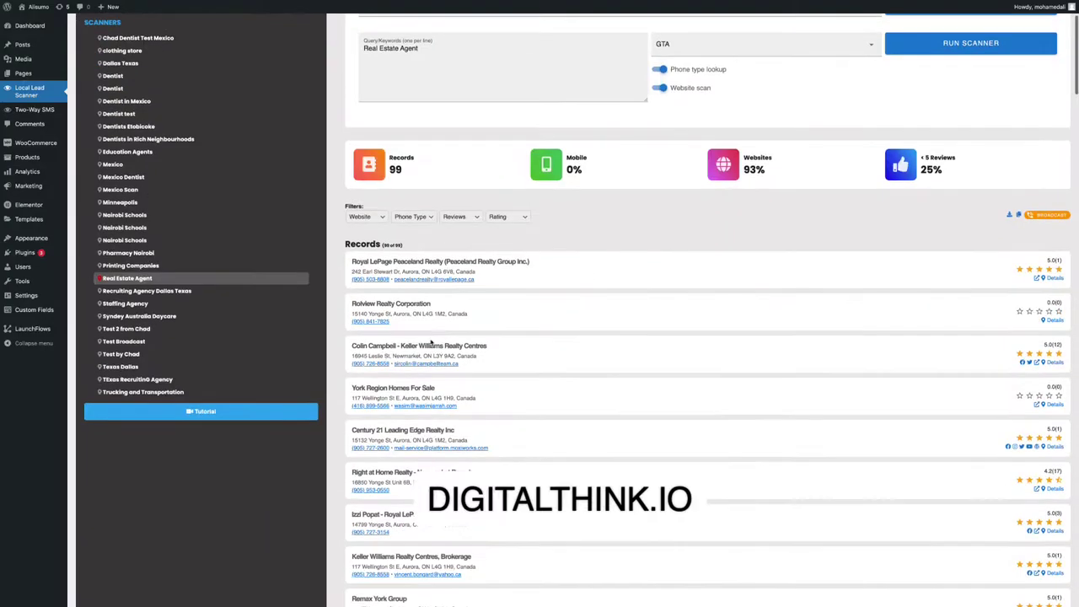
pyautogui.scroll(-2, 550, 355)
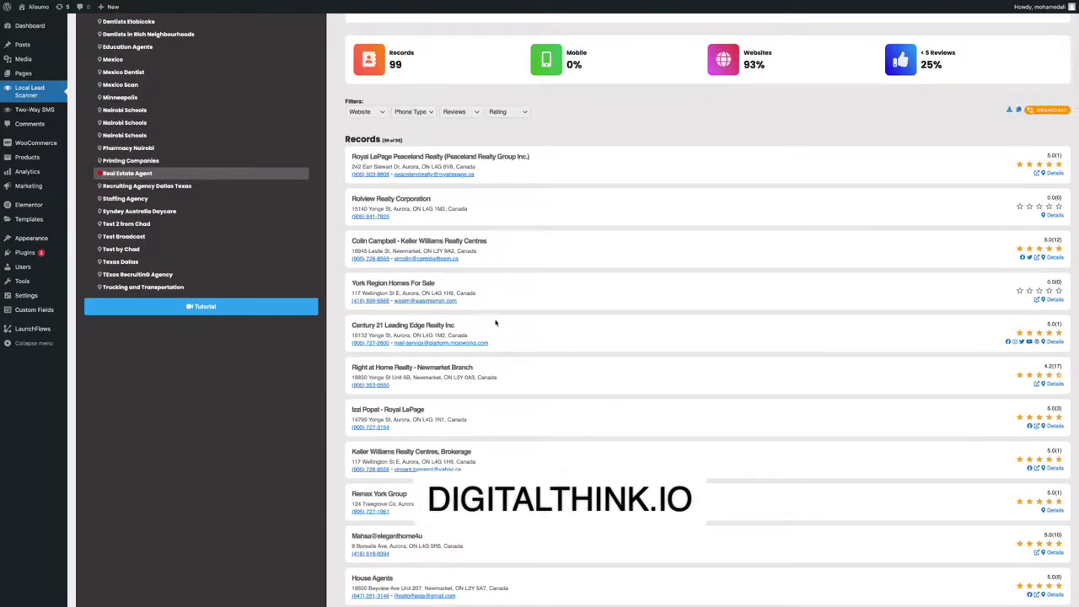
pyautogui.scroll(-2, 505, 323)
pyautogui.scroll(6, 564, 277)
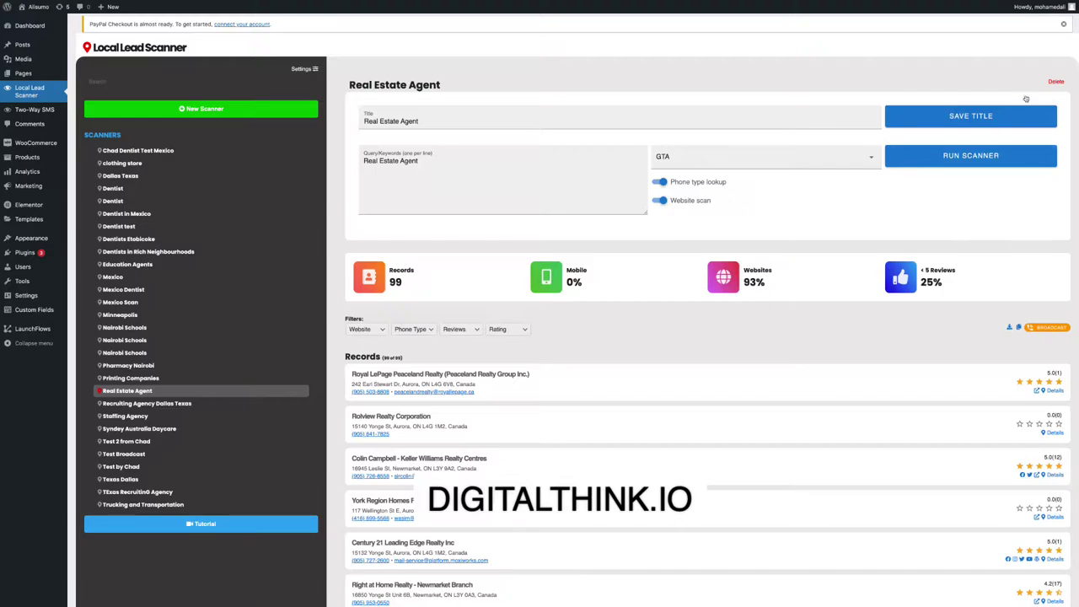
pyautogui.scroll(-2, 955, 200)
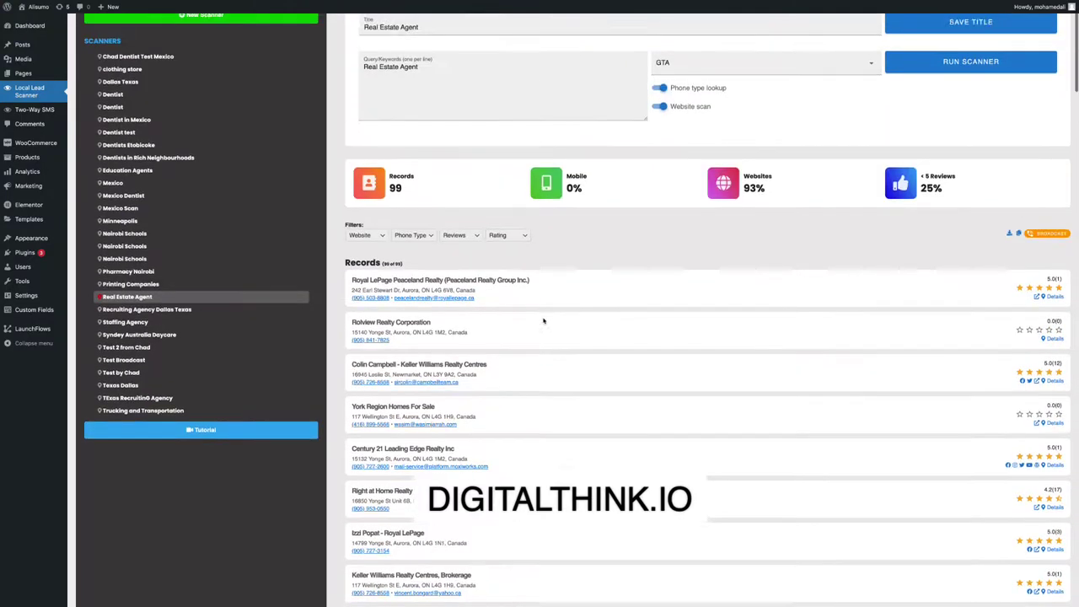
pyautogui.scroll(2, 1011, 253)
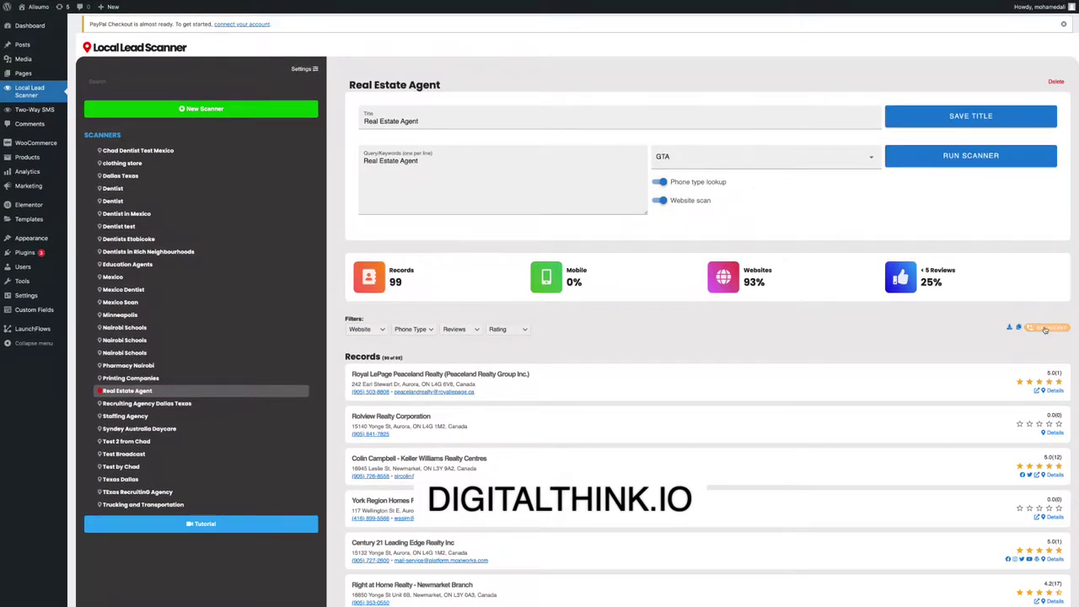
pyautogui.click(1045, 327)
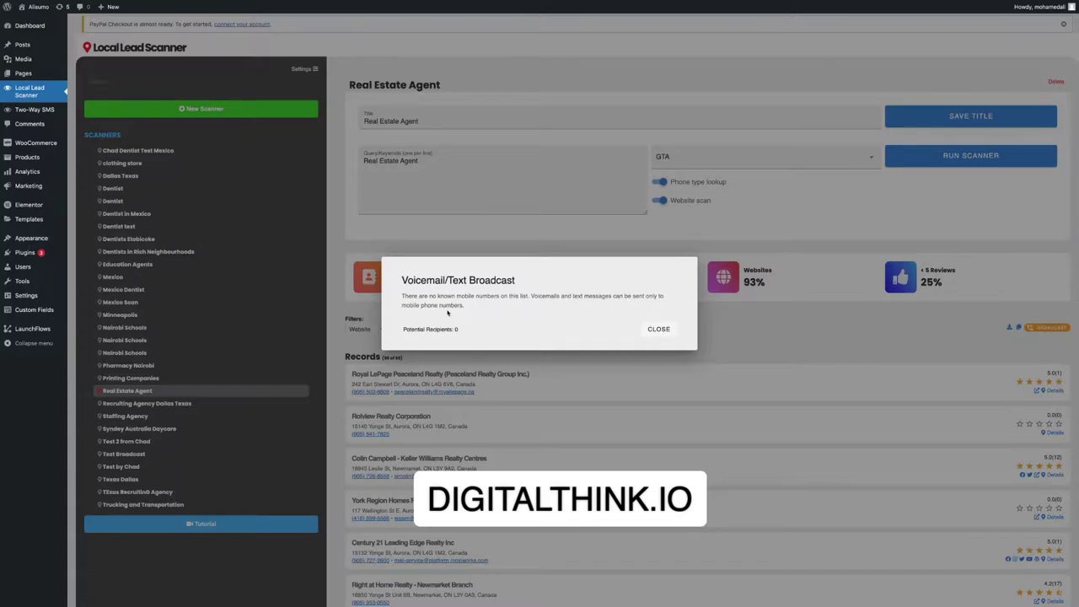
# Close the broadcast notice reporting 0 mobile recipients, reopening and closing it once more.
pyautogui.click(658, 328)
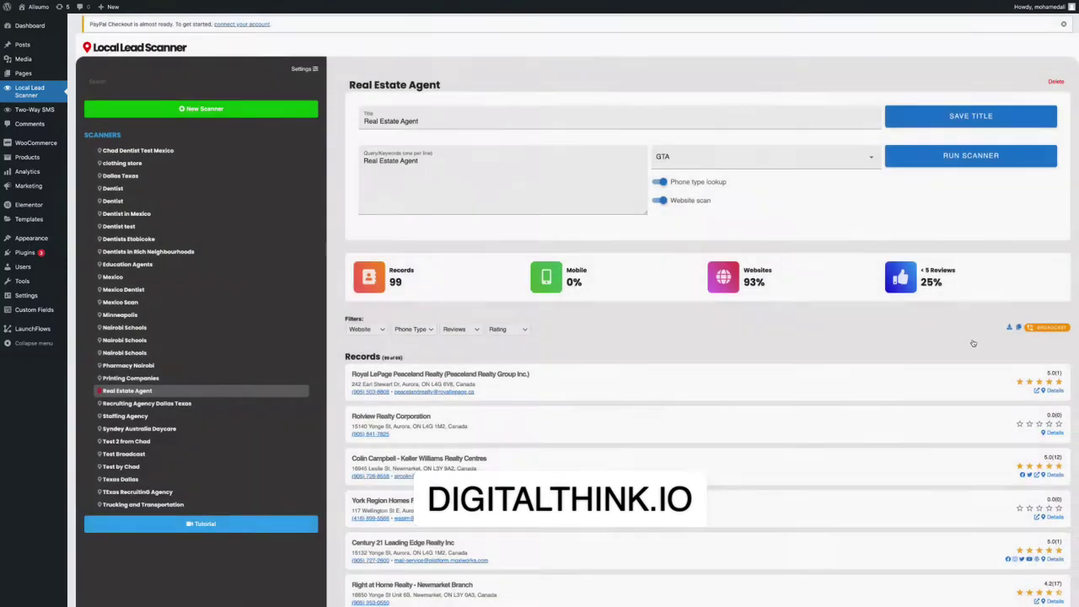
pyautogui.click(1047, 327)
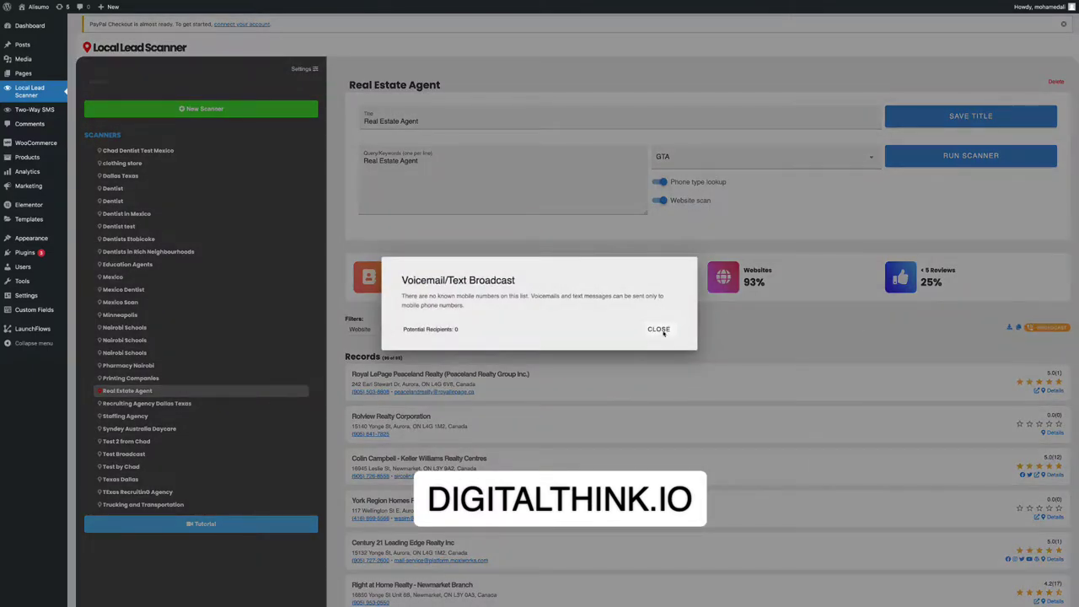
pyautogui.click(661, 329)
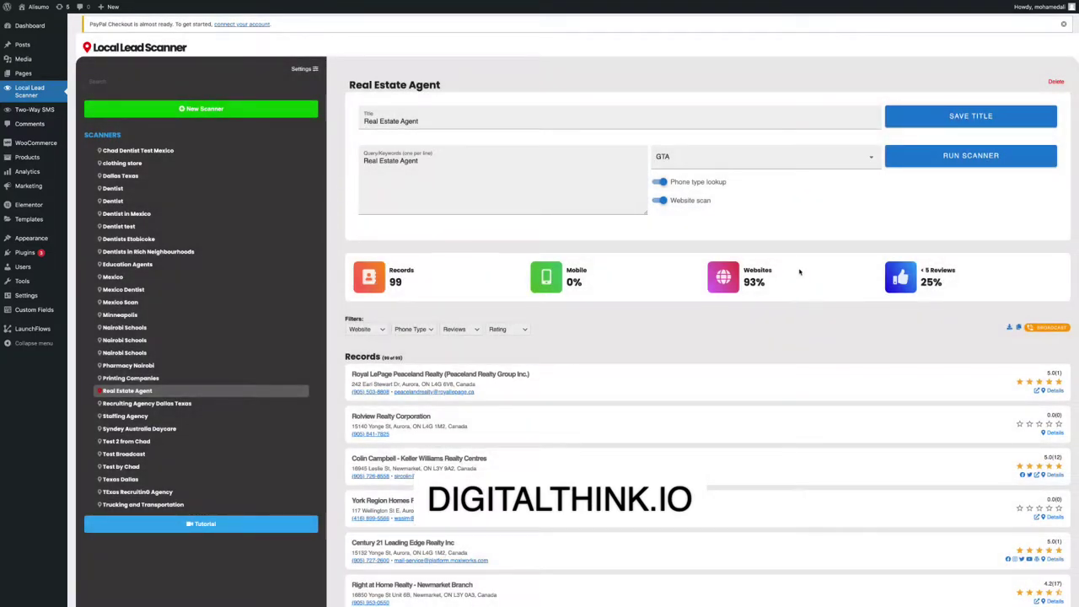
pyautogui.scroll(-10, 799, 271)
pyautogui.scroll(10, 799, 270)
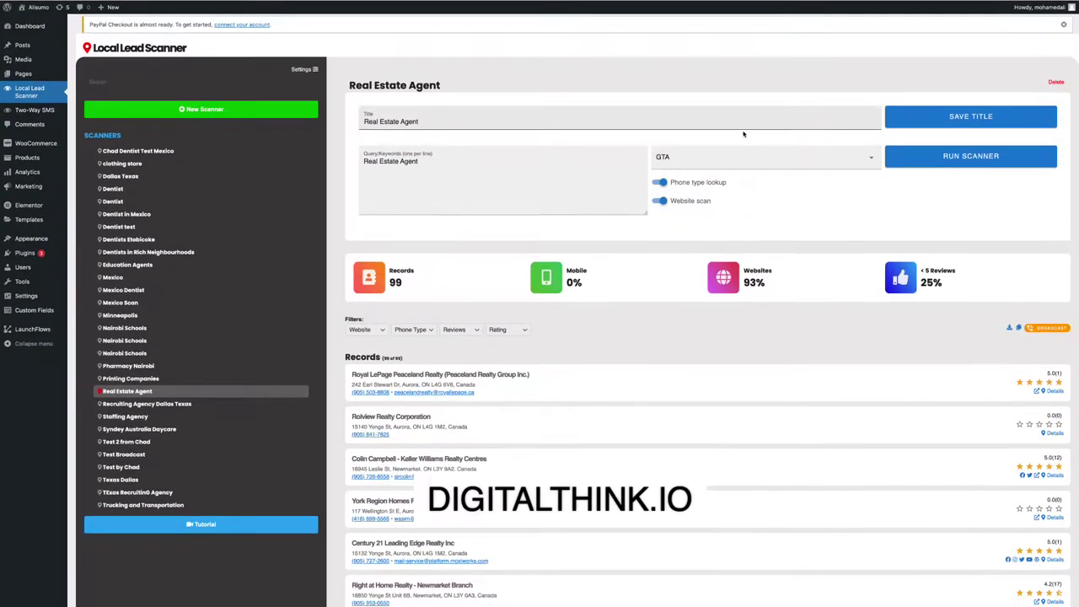
# Select the Schools location set and run the Real Estate Agent scan.
pyautogui.click(730, 158)
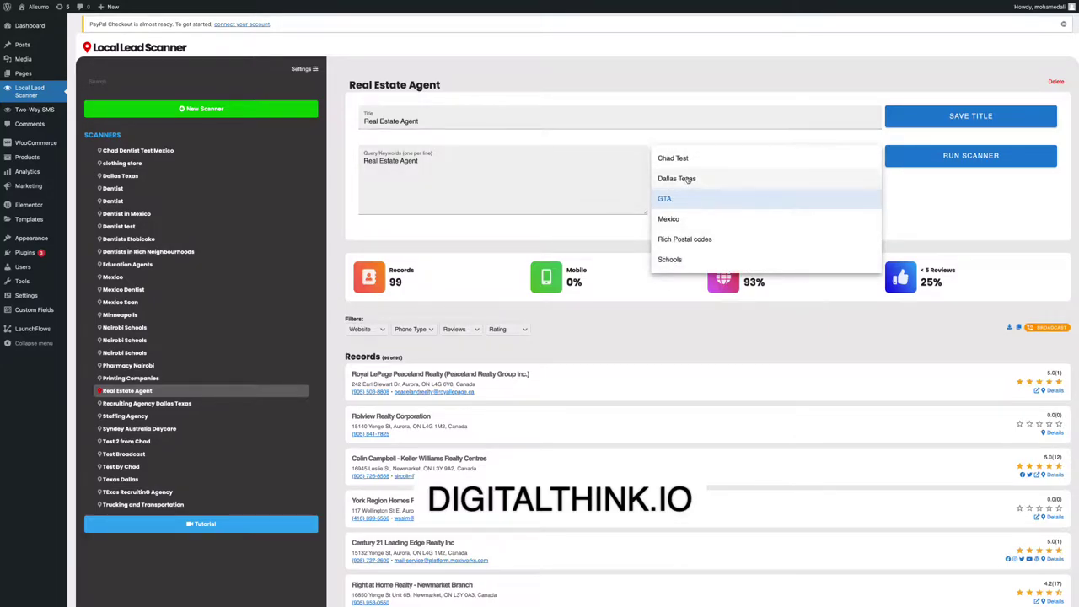
pyautogui.click(665, 259)
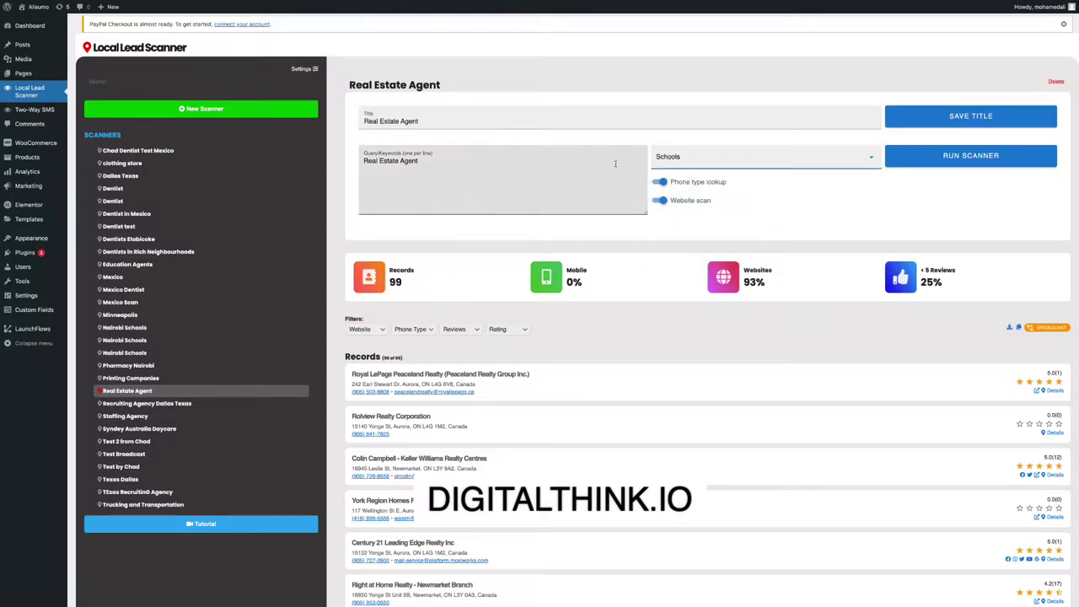
pyautogui.click(435, 162)
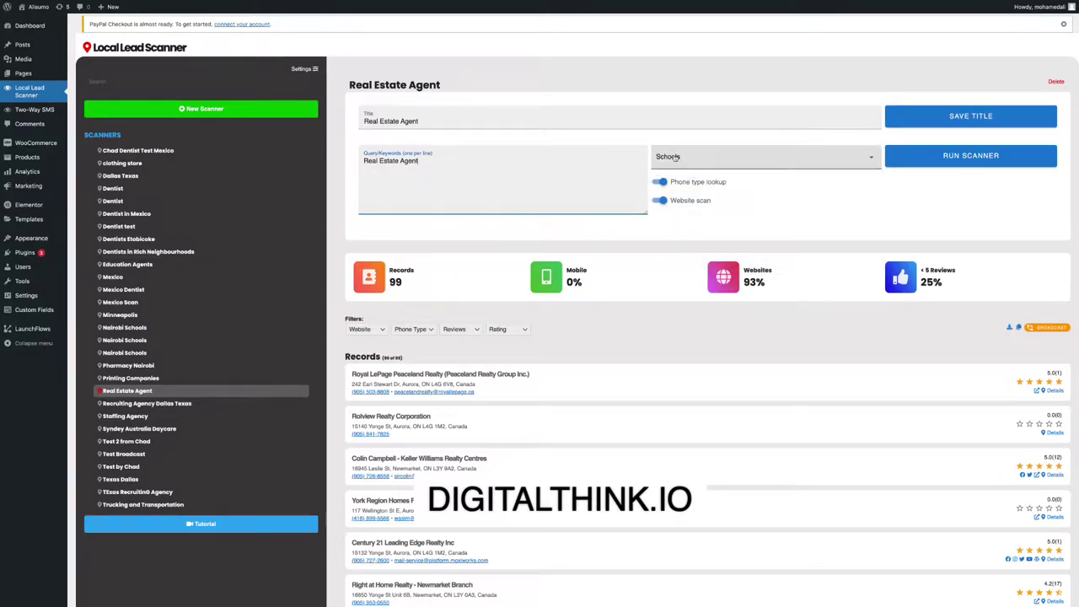
pyautogui.click(967, 156)
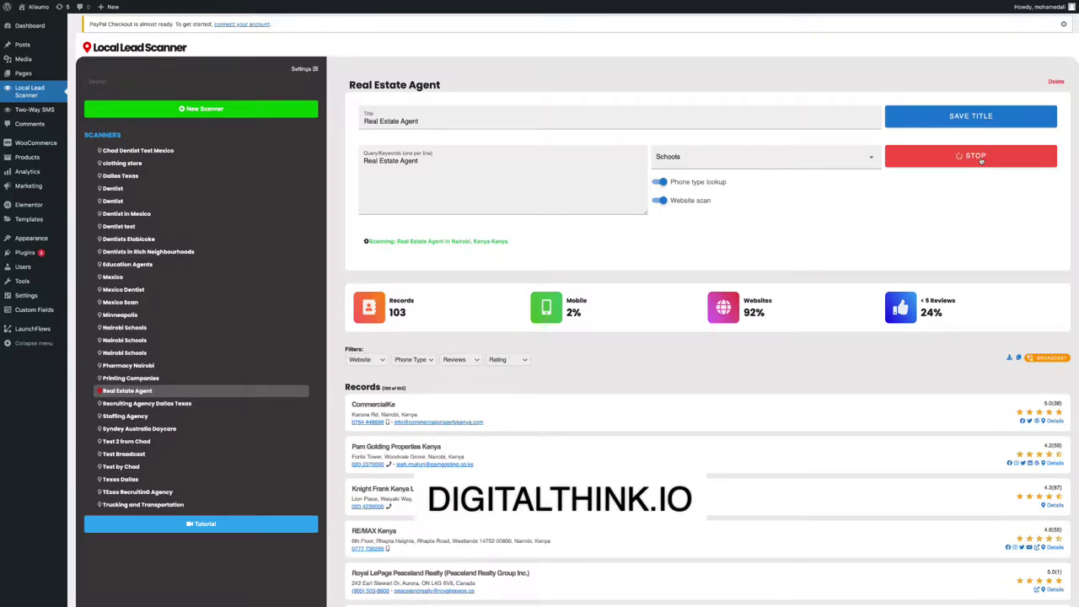
# Watch the Nairobi results come in and stop the scan at 114 records.
pyautogui.scroll(-3, 450, 270)
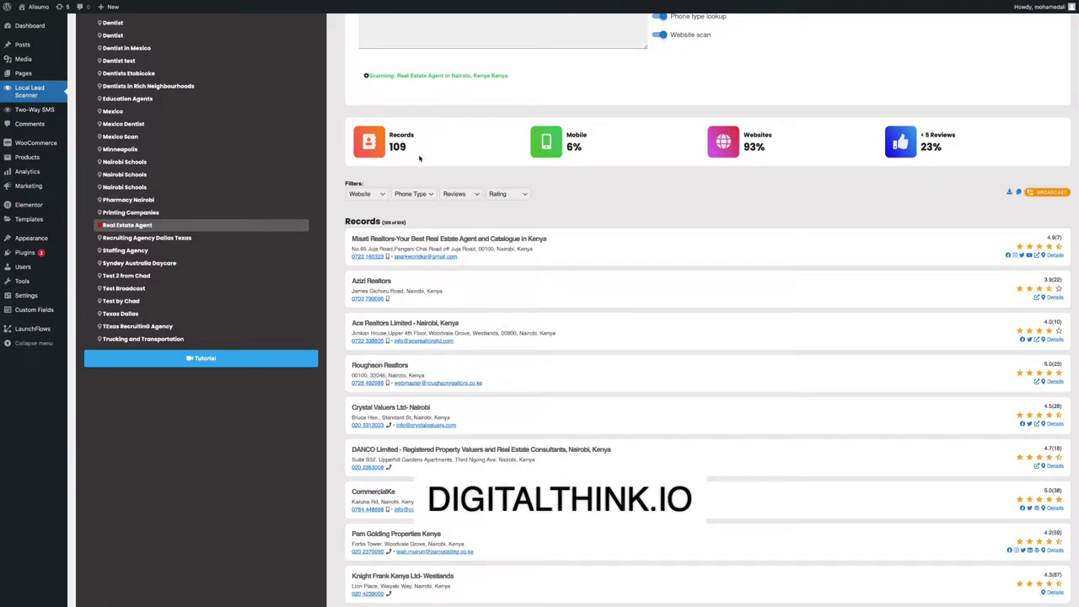
pyautogui.scroll(1, 789, 193)
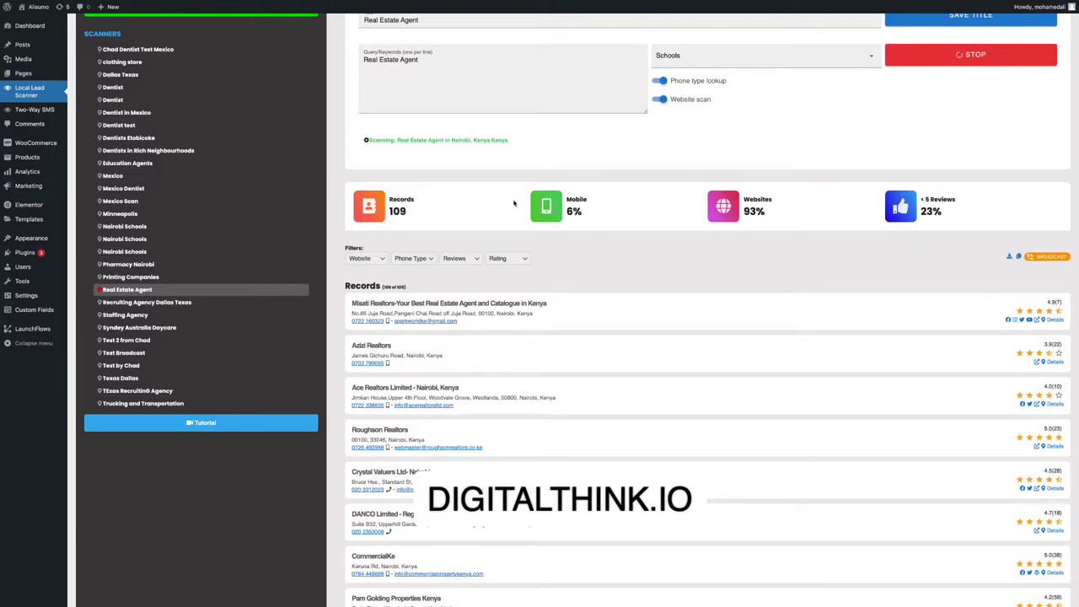
pyautogui.scroll(2, 602, 227)
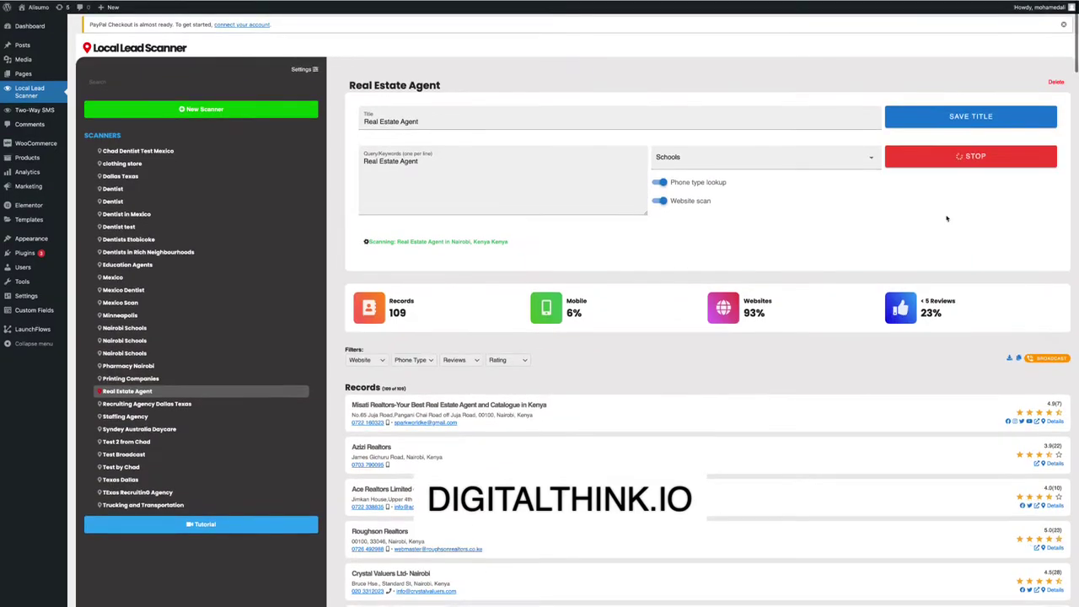
pyautogui.click(961, 157)
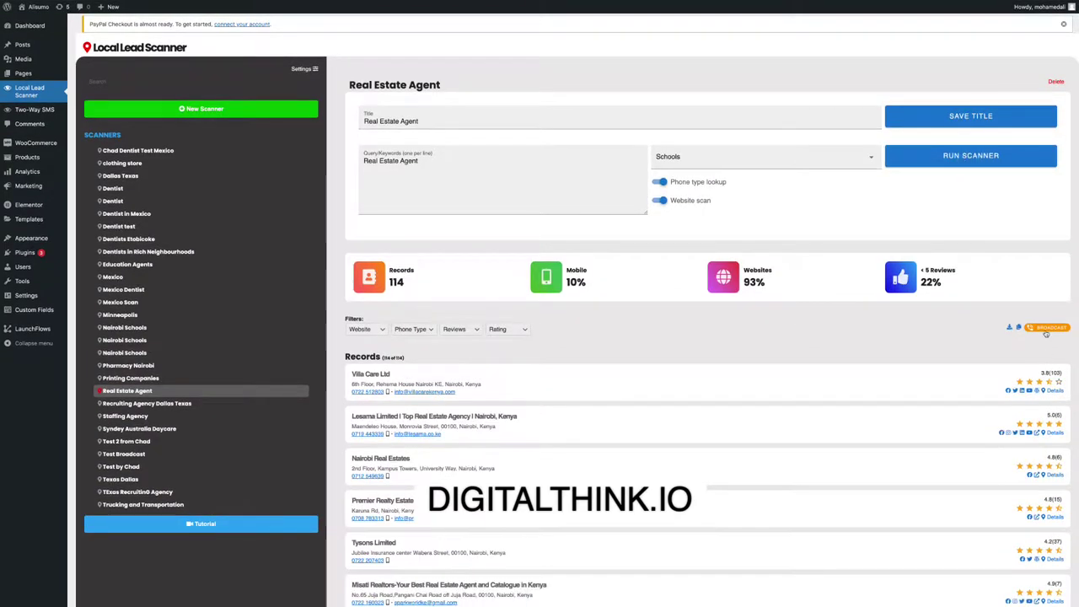
# In the Broadcast window's Text Message tab, choose the second From number.
pyautogui.click(1042, 329)
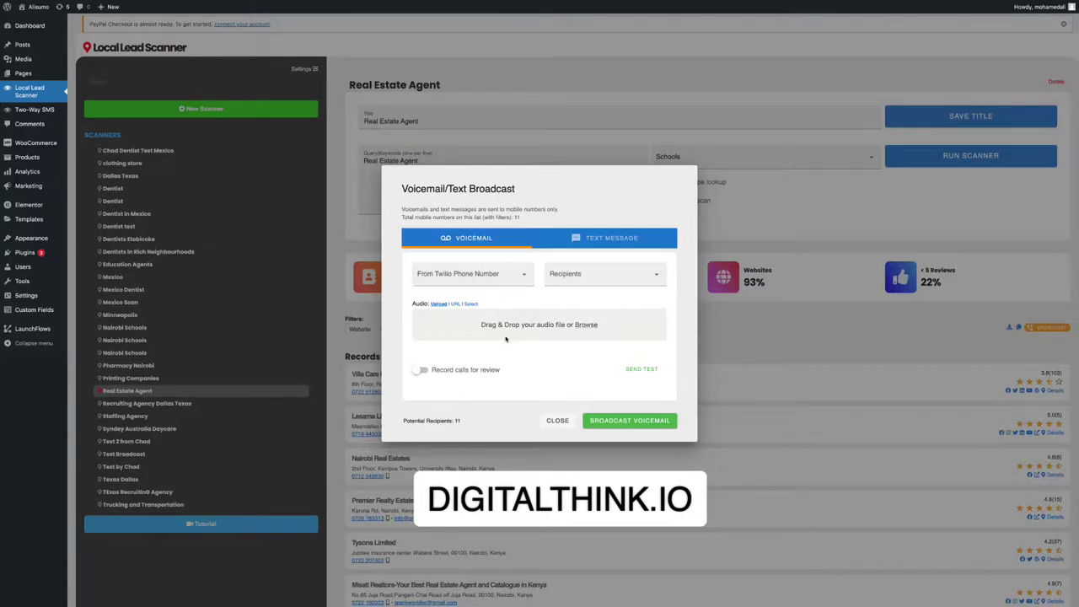
pyautogui.click(610, 242)
pyautogui.click(534, 337)
pyautogui.click(472, 276)
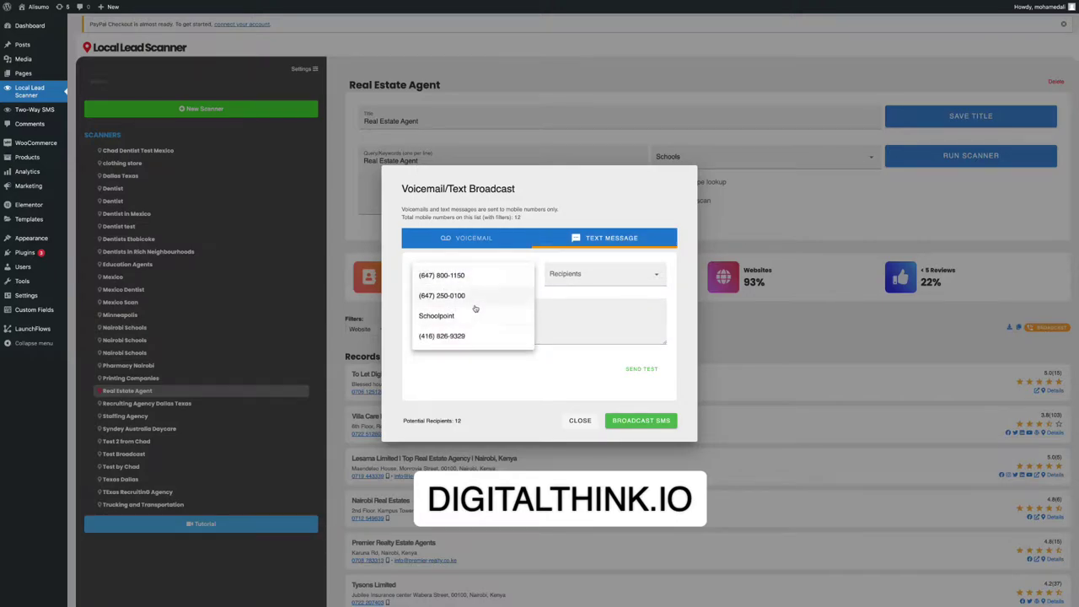
pyautogui.click(469, 299)
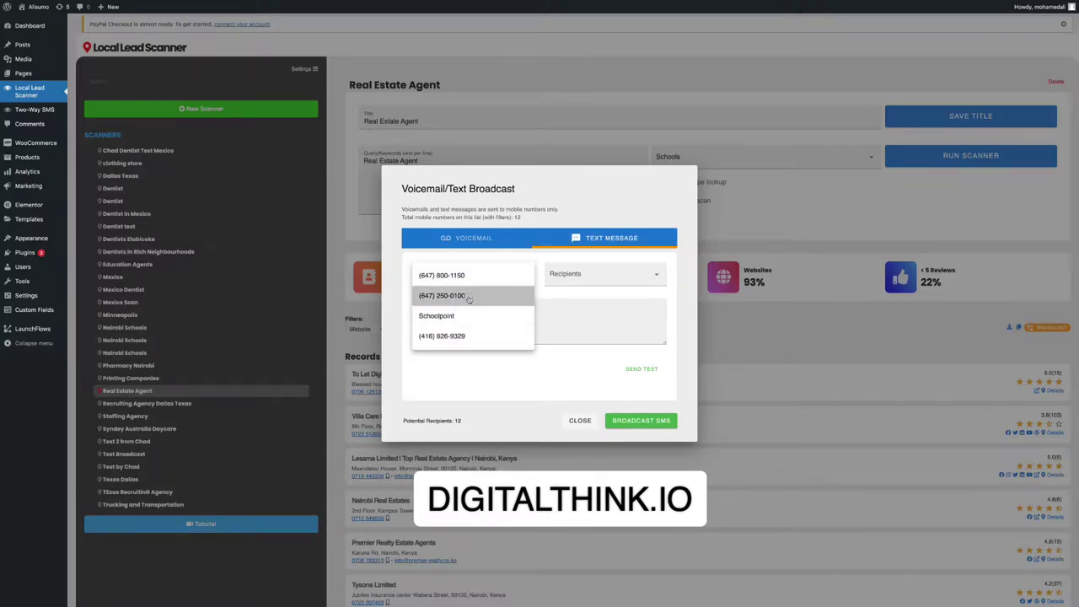
pyautogui.click(578, 282)
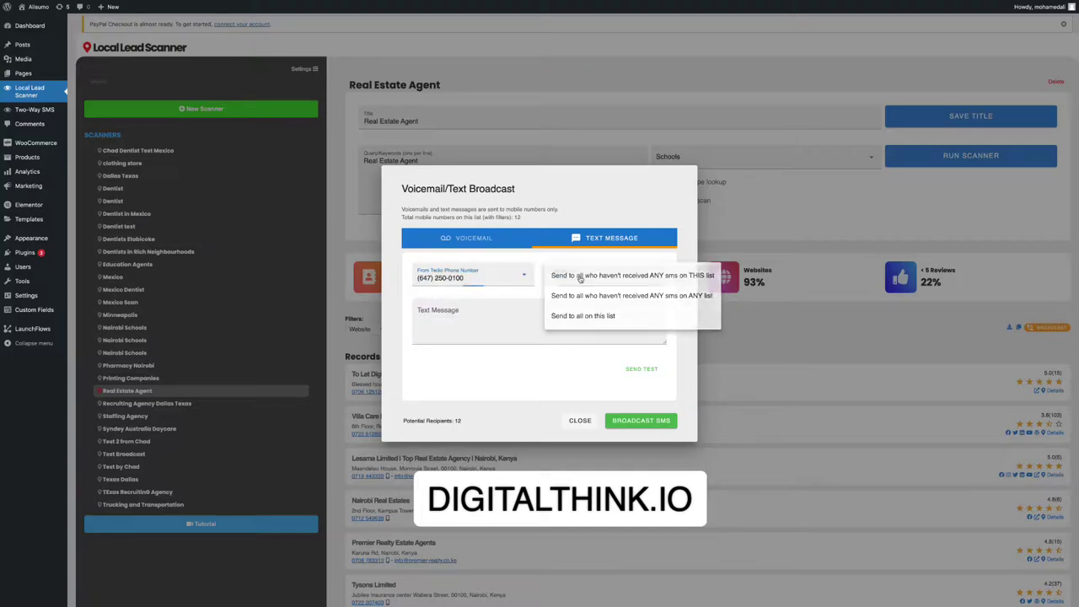
pyautogui.click(537, 311)
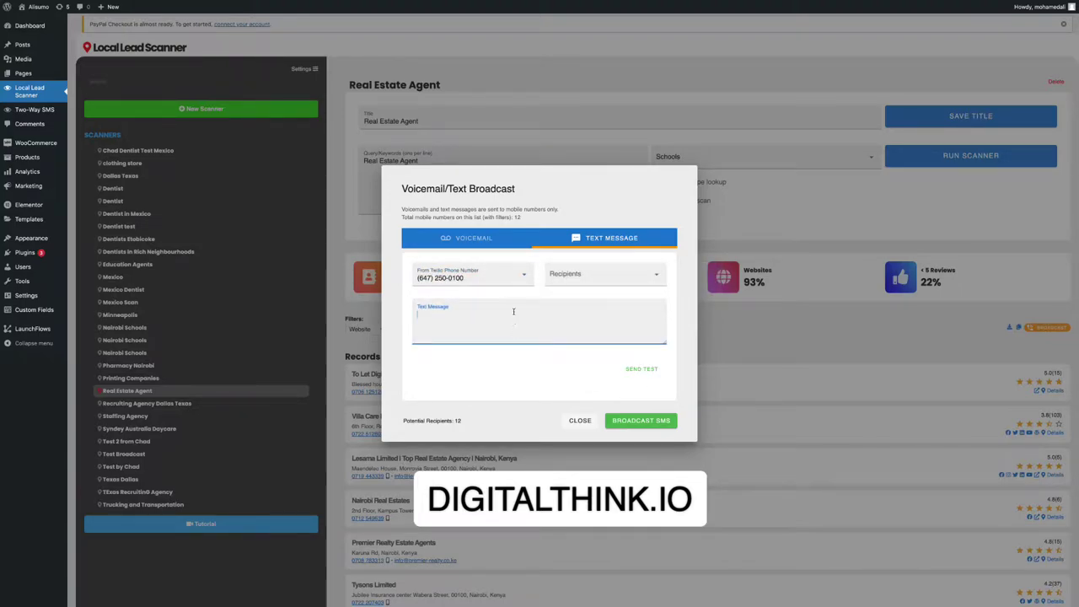
# Send 'This is a demo' as a test text to a test mobile number, then close the window.
pyautogui.click(641, 371)
pyautogui.click(574, 366)
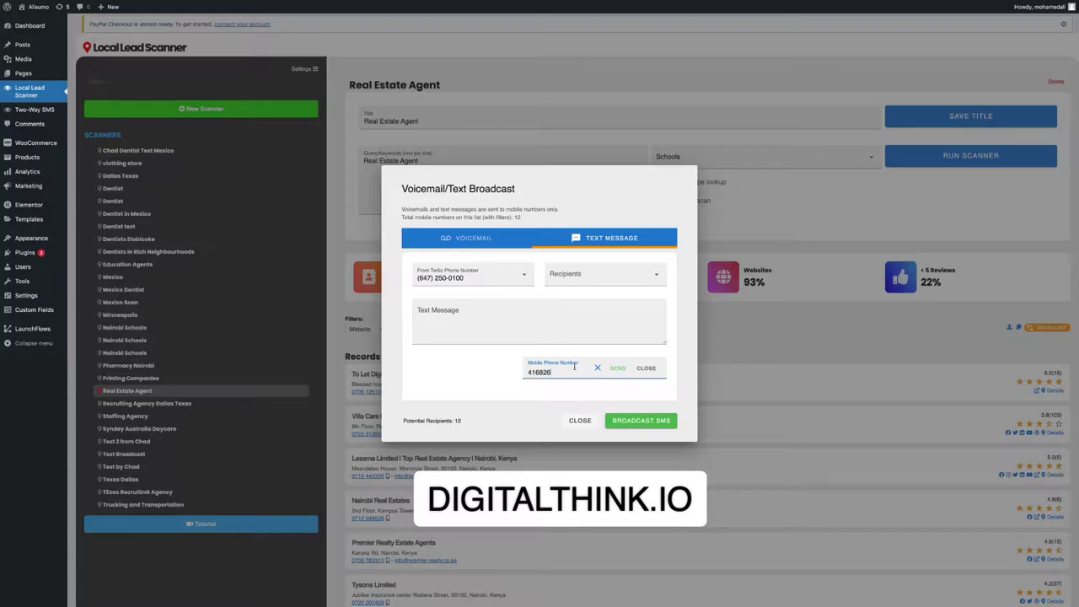
pyautogui.click(525, 308)
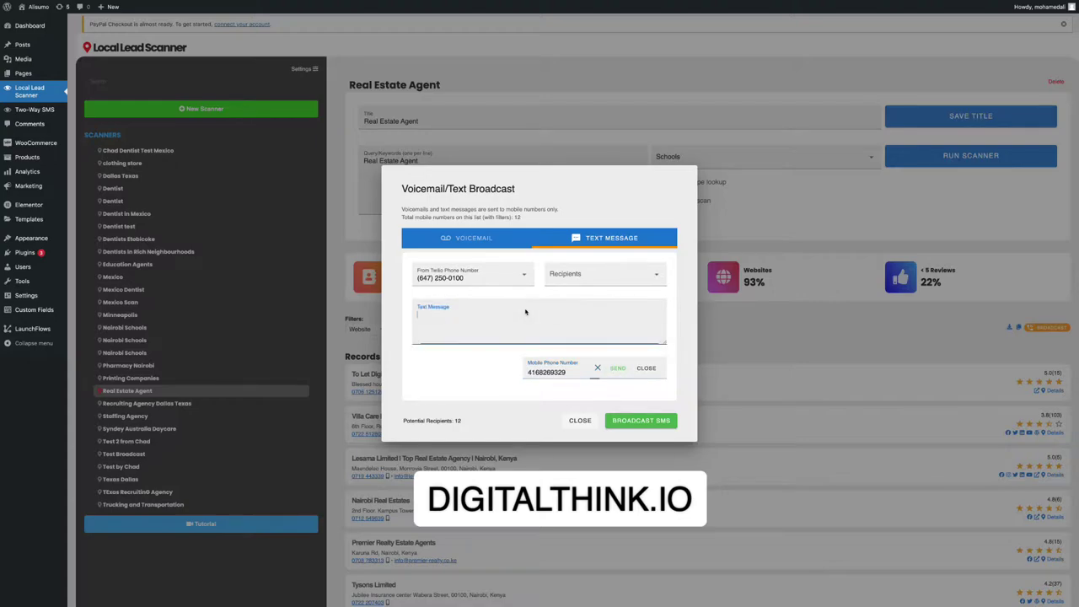
pyautogui.write('This is a demo')
pyautogui.click(616, 369)
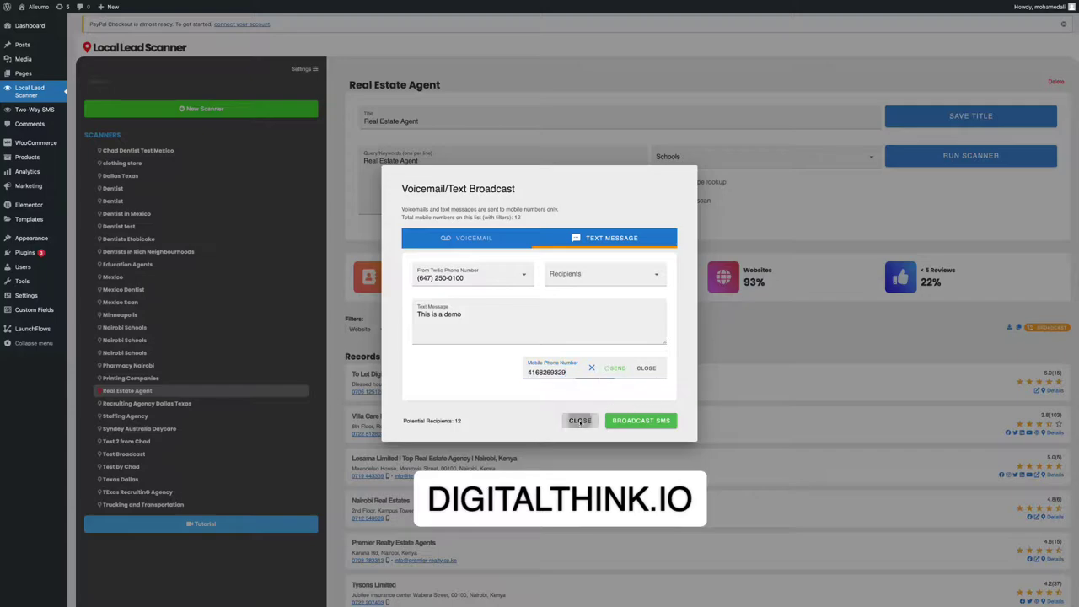
pyautogui.click(580, 421)
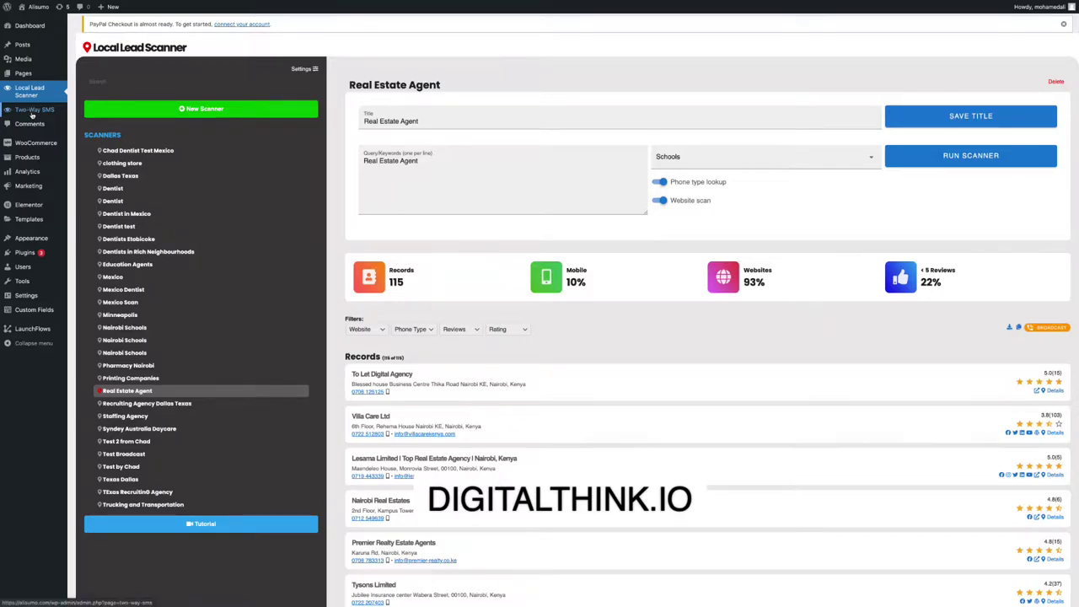
# Open the Two-Way SMS page to view conversations and the reply to the demo text.
pyautogui.click(32, 111)
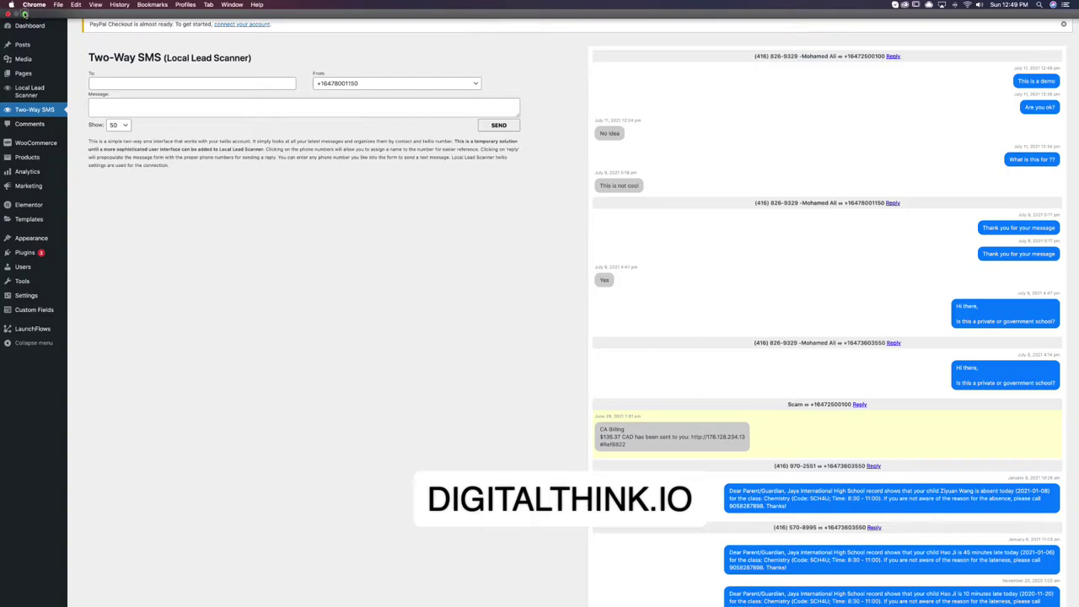
pyautogui.press('super+ctrl+f')
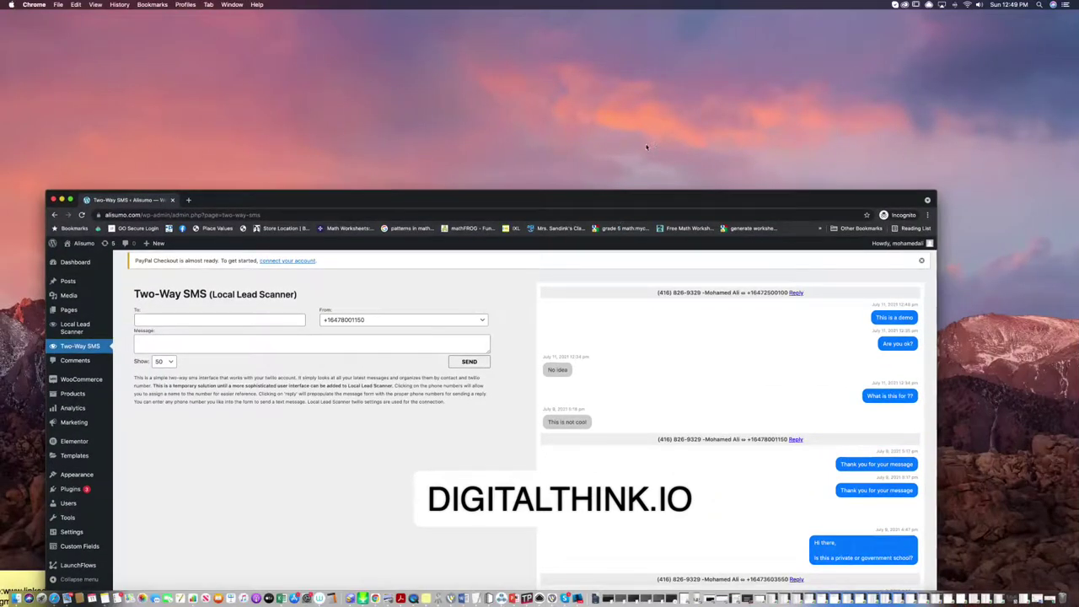
pyautogui.press('super+Tab')
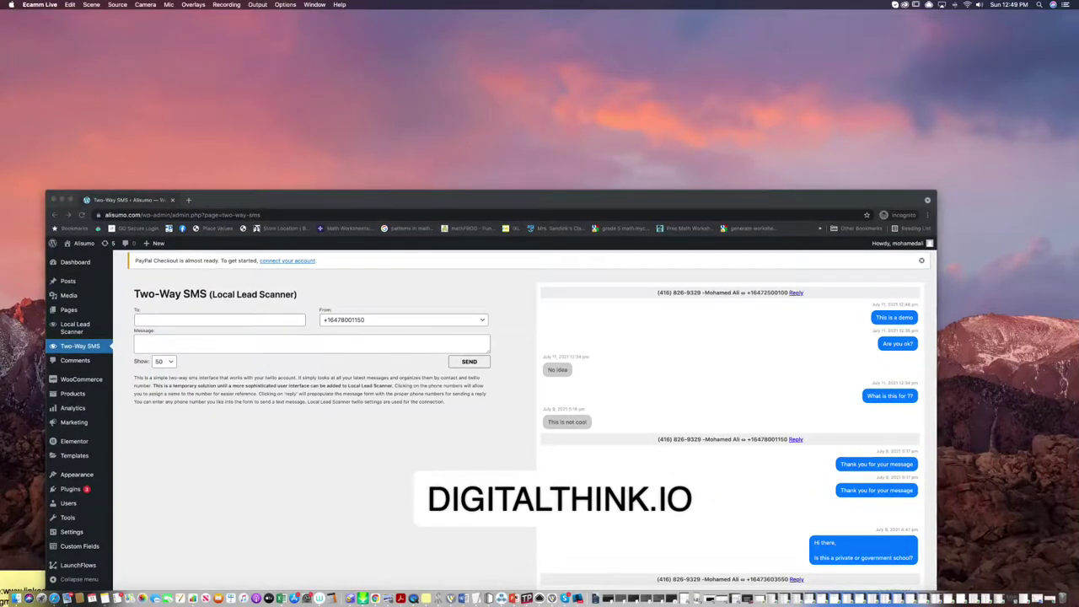
pyautogui.press('super+Tab')
pyautogui.press('super+ctrl+f')
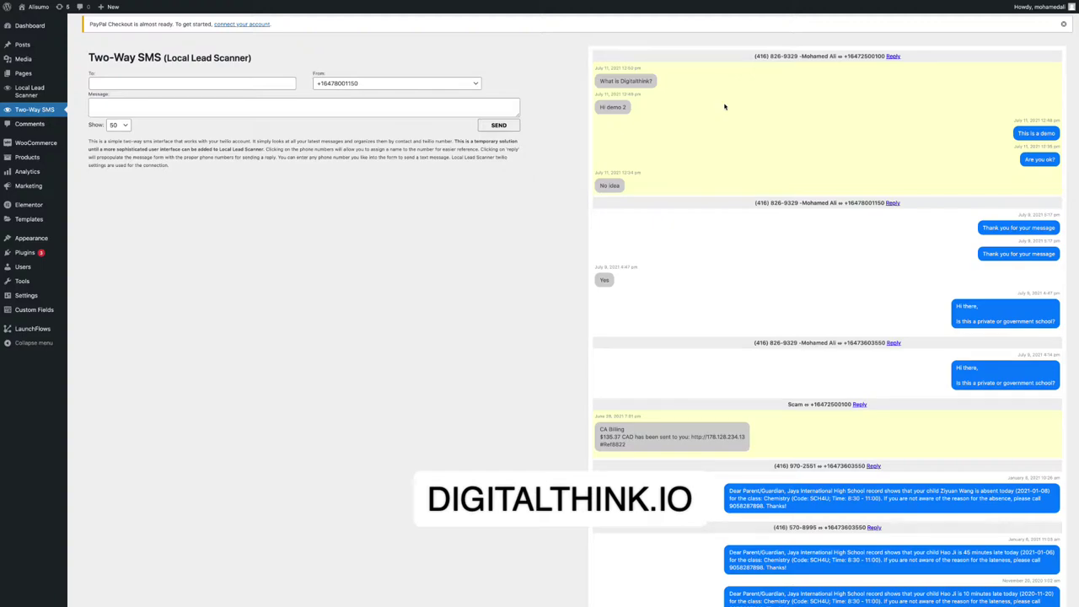
# Send the reply 'Digitalthink is LIVE' to the top Two-Way SMS conversation.
pyautogui.click(892, 57)
pyautogui.click(135, 107)
pyautogui.write('Digital')
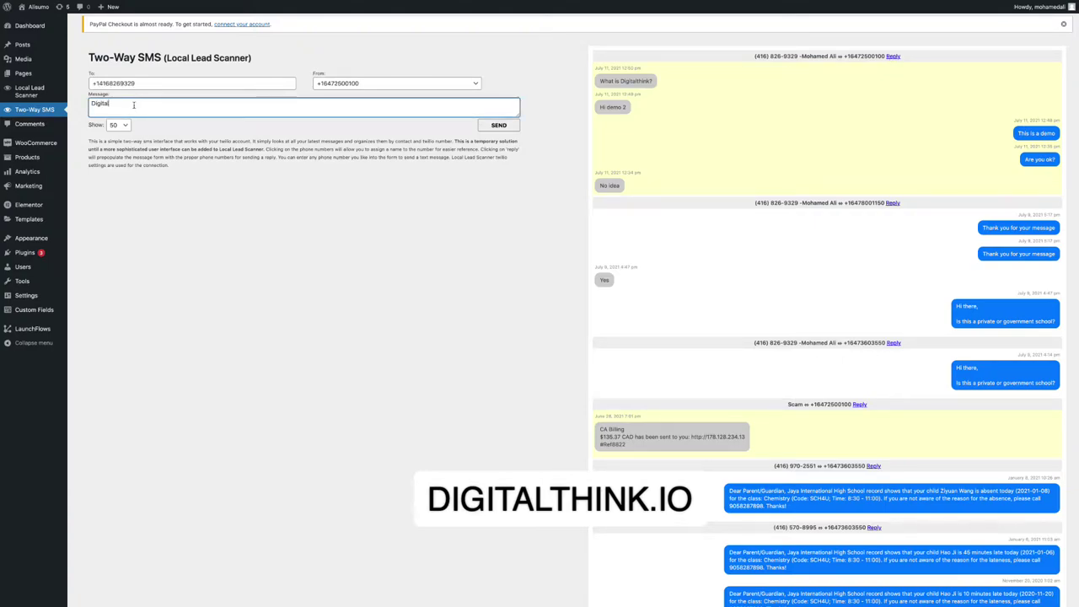
pyautogui.write('think is LIVE')
pyautogui.click(499, 126)
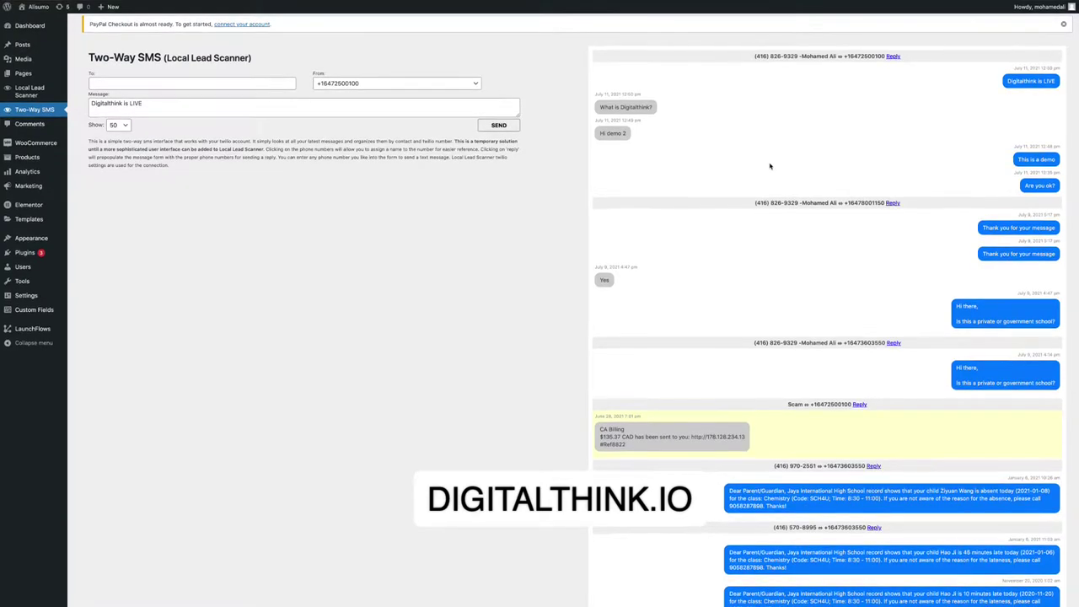
pyautogui.scroll(-10, 753, 231)
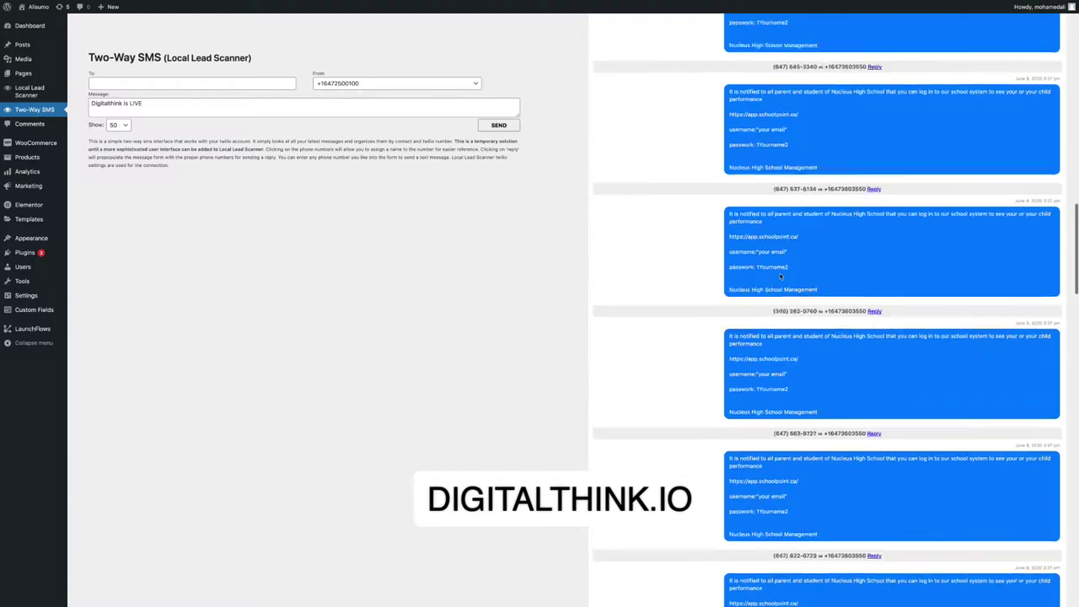
pyautogui.scroll(15, 741, 253)
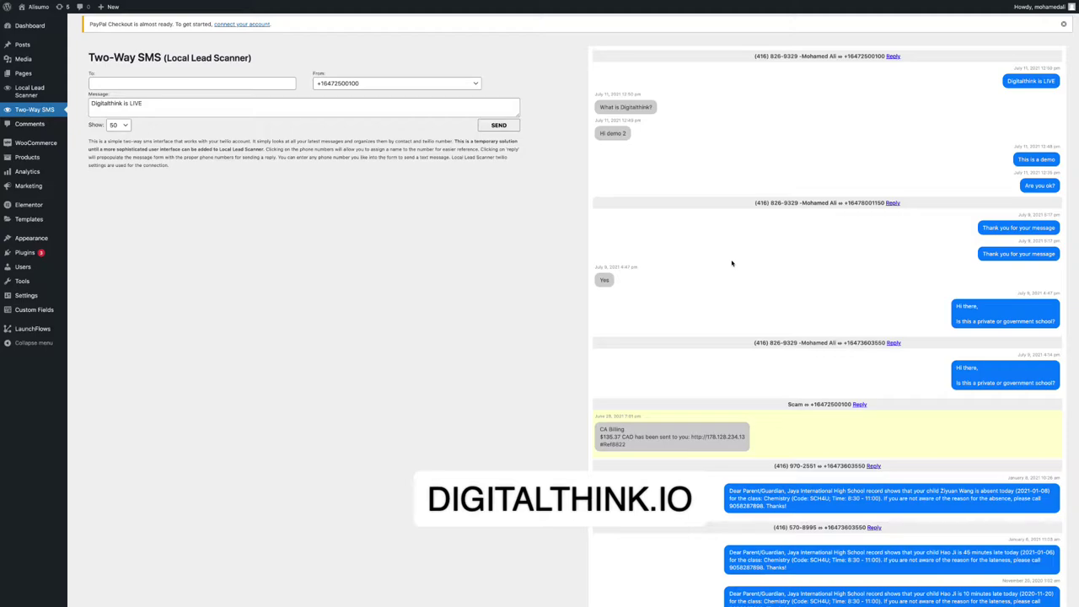
pyautogui.rightClick(281, 41)
# Load the DigitalThink home page in a new full-screen incognito tab.
pyautogui.moveTo(66, 4)
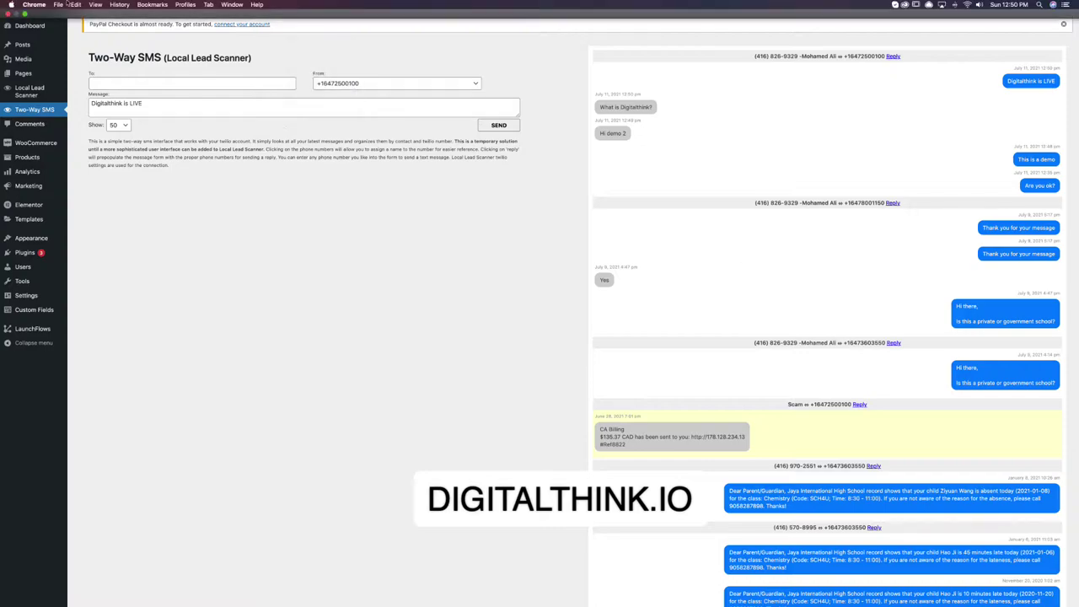
pyautogui.click(25, 15)
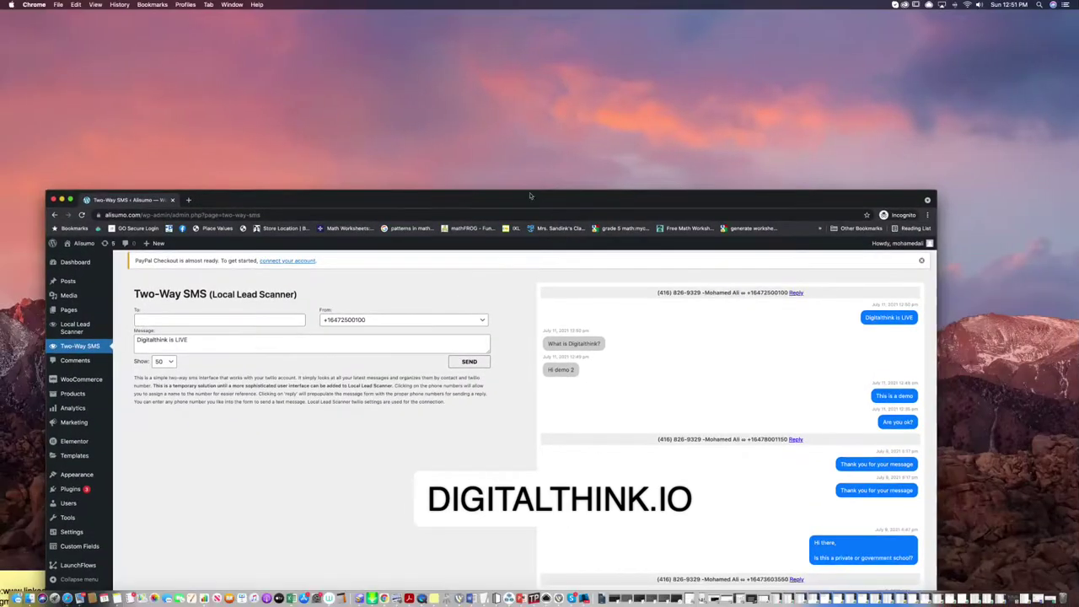
pyautogui.click(188, 199)
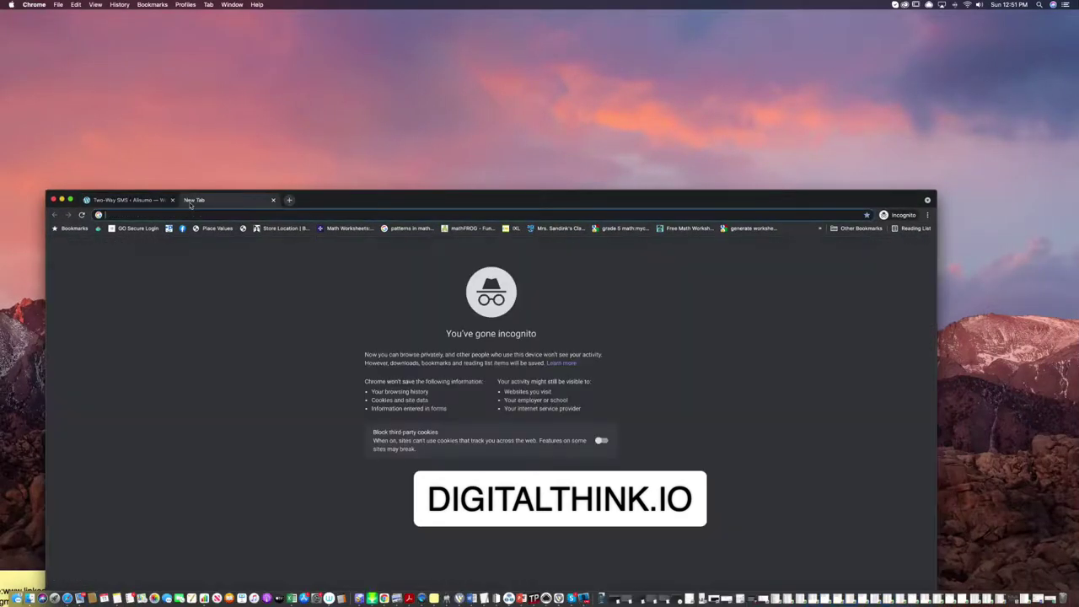
pyautogui.write('digitalthink.io')
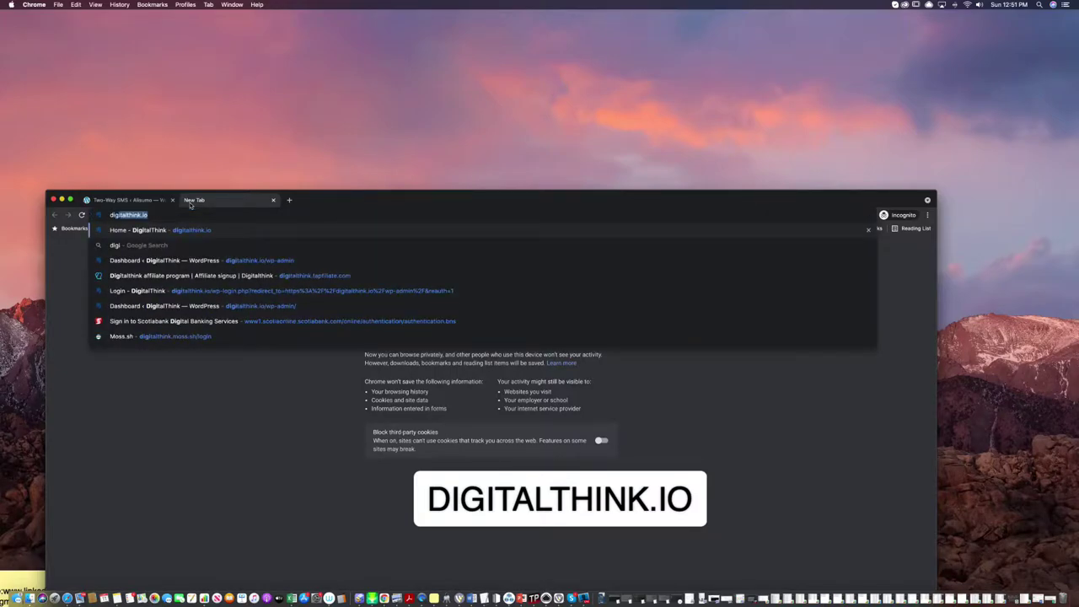
pyautogui.press('Return')
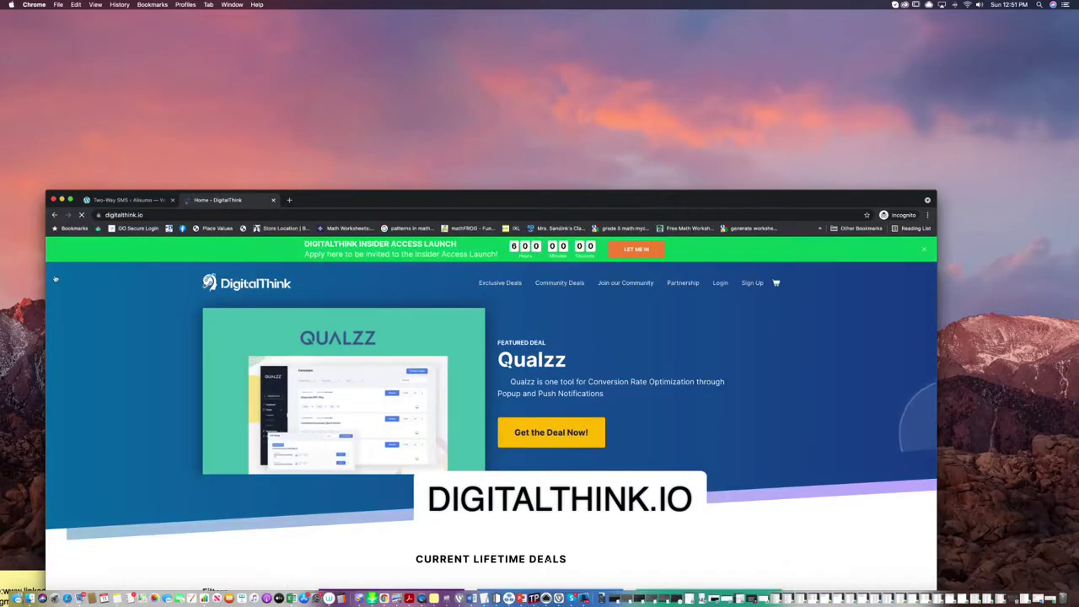
pyautogui.click(70, 199)
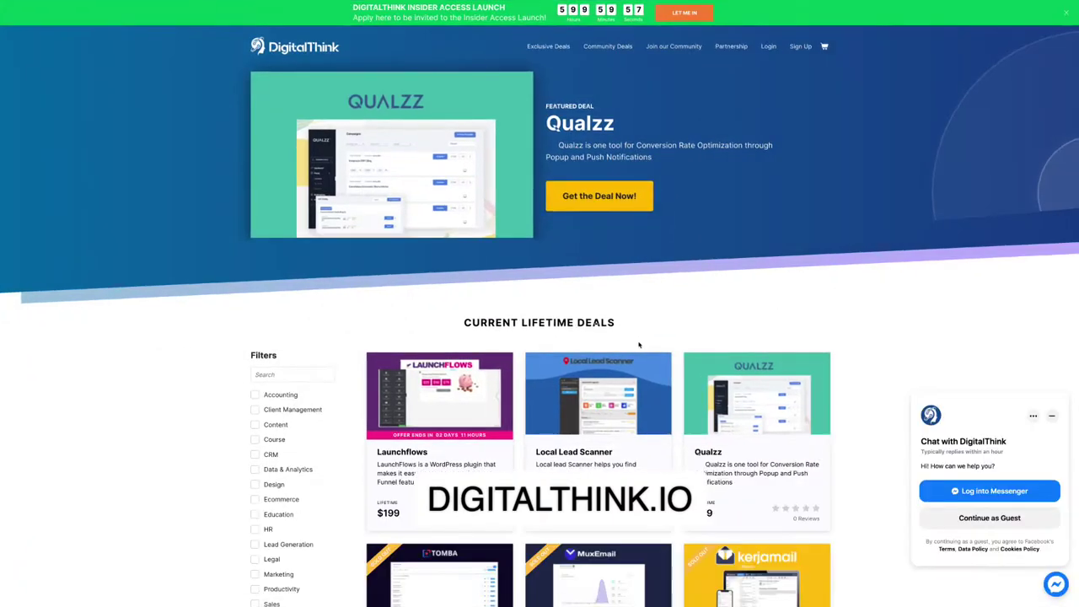
# Open the Local Lead Scanner deal page and scroll down to its license plans.
pyautogui.scroll(-2, 639, 344)
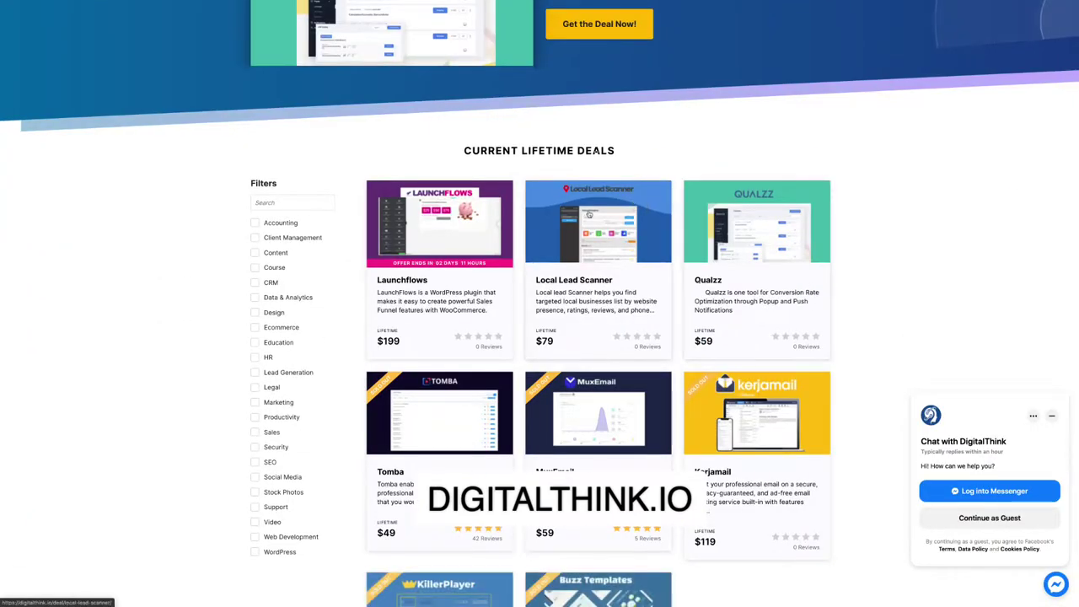
pyautogui.click(594, 231)
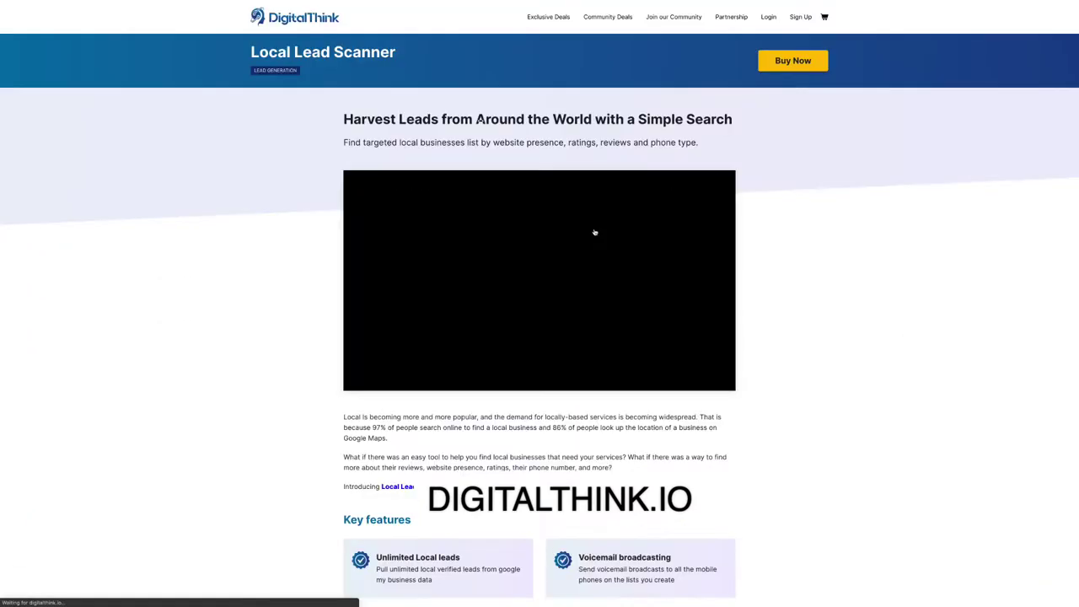
pyautogui.scroll(-20, 594, 232)
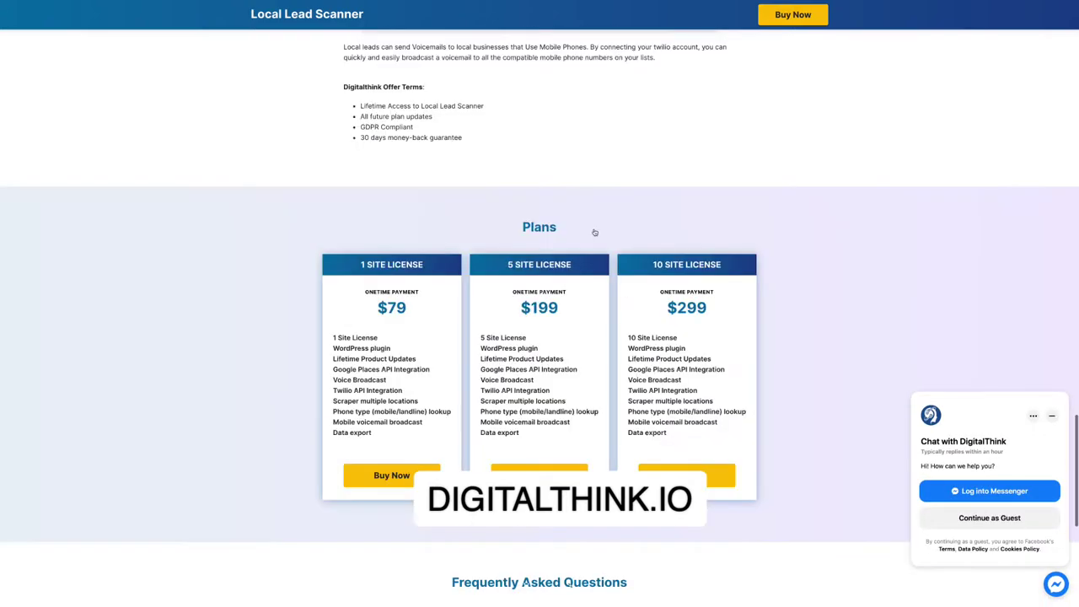
pyautogui.scroll(-2, 594, 232)
# Highlight the feature lists of the 1, 5 and 10 Site License plans.
pyautogui.moveTo(324, 172); pyautogui.dragTo(364, 158)
pyautogui.click(397, 270)
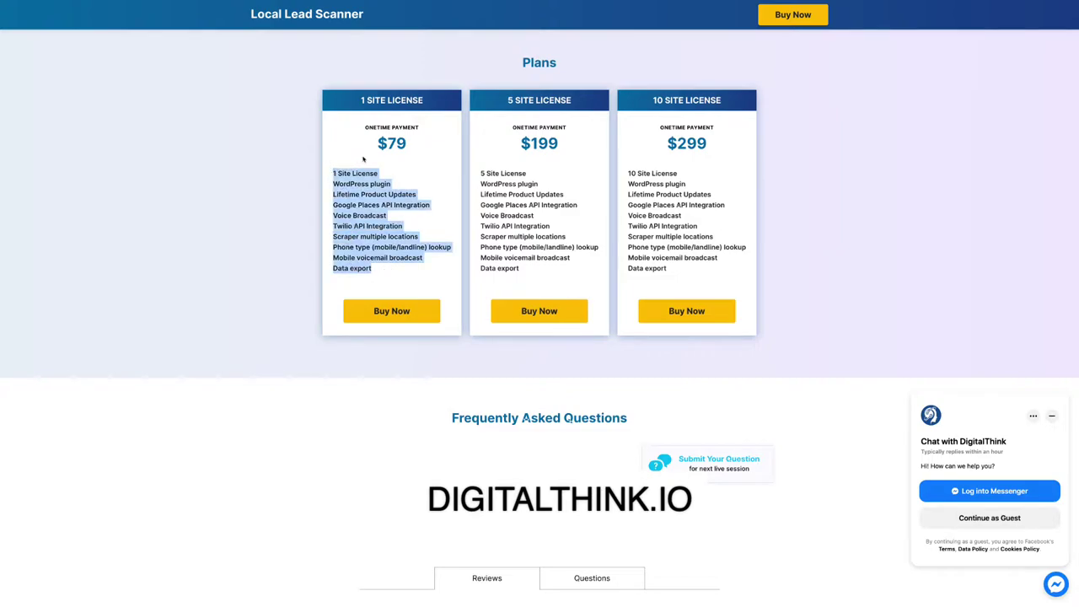
pyautogui.click(402, 176)
pyautogui.moveTo(473, 170); pyautogui.dragTo(682, 272)
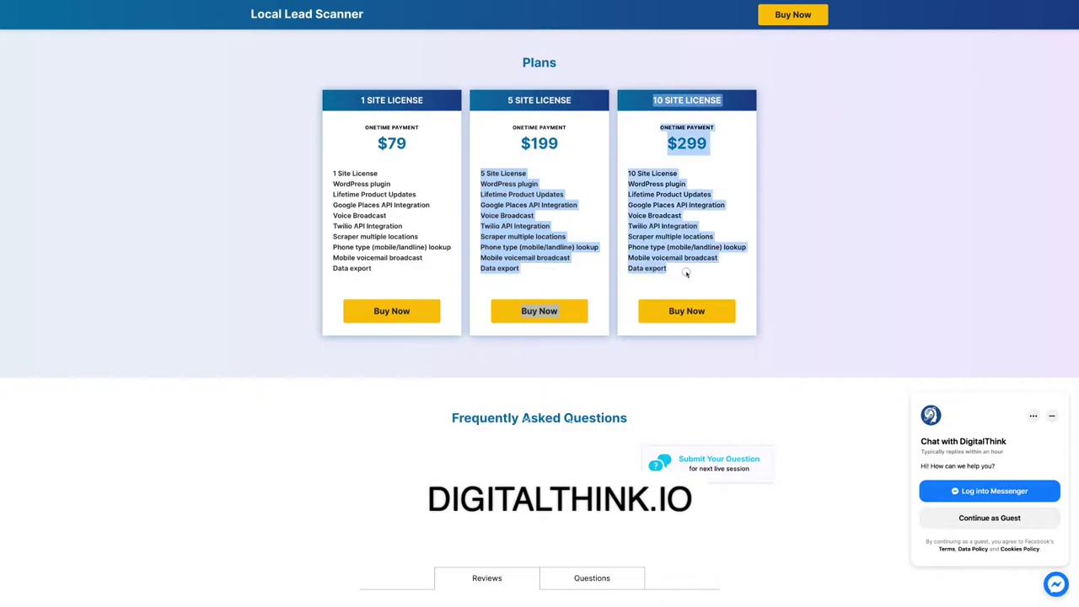
pyautogui.moveTo(329, 164); pyautogui.dragTo(429, 278)
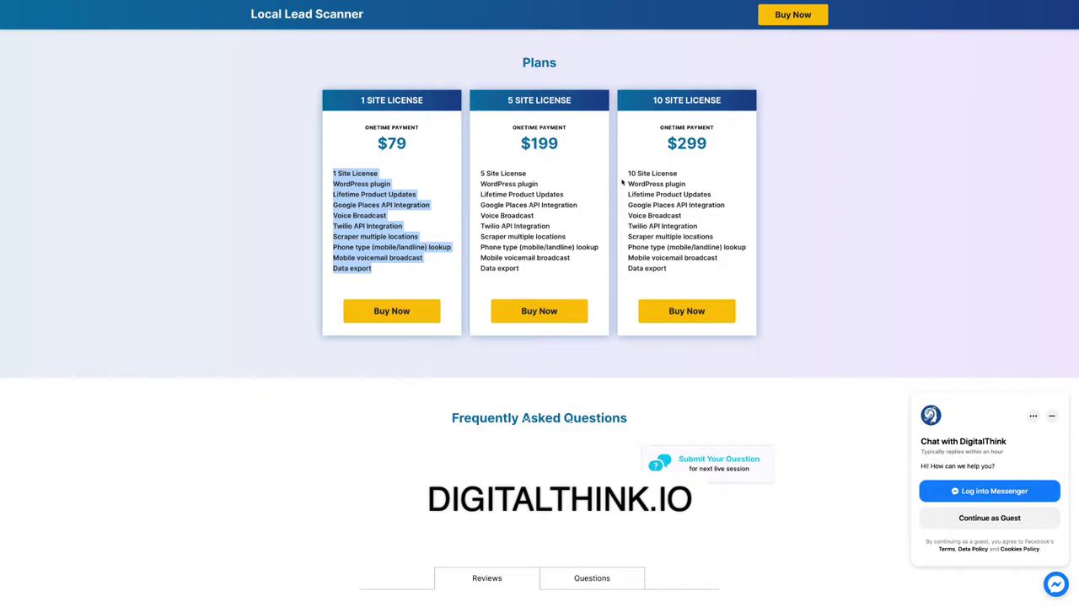
pyautogui.moveTo(627, 173); pyautogui.dragTo(693, 280)
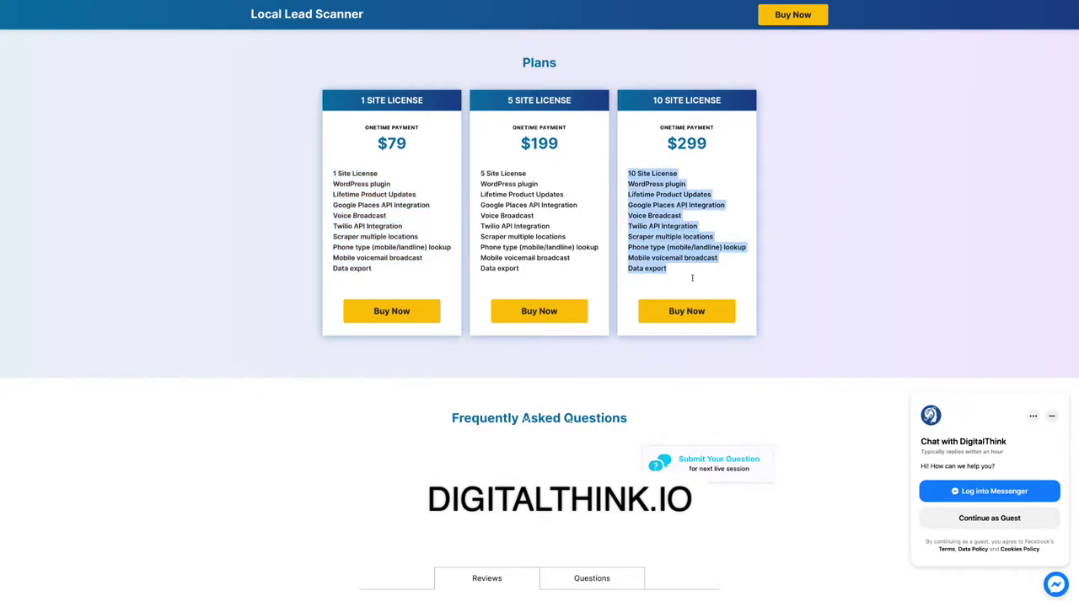
pyautogui.scroll(3, 692, 279)
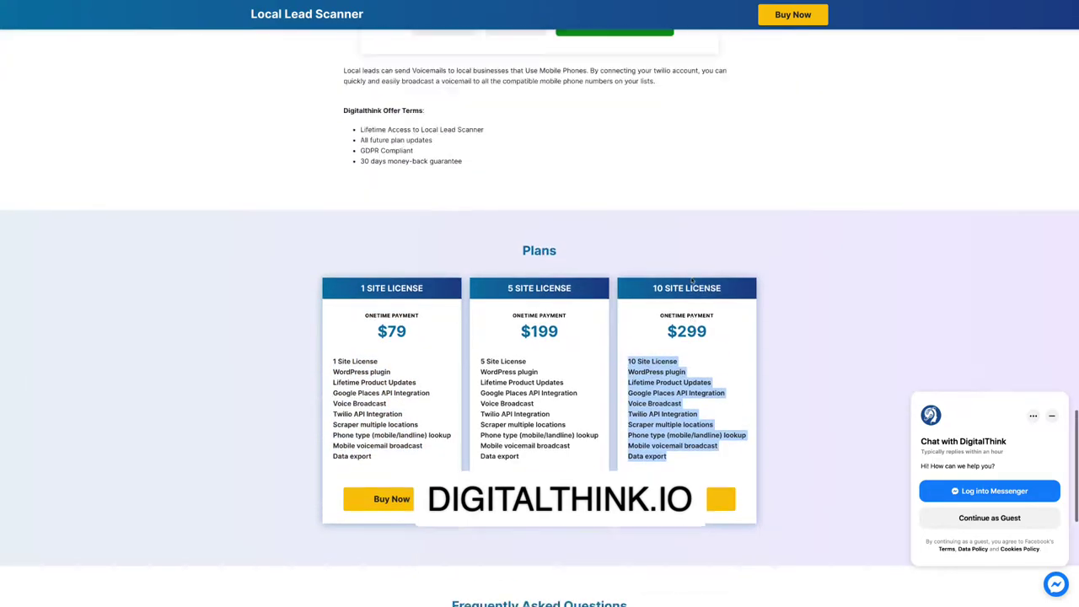
pyautogui.scroll(-2, 692, 280)
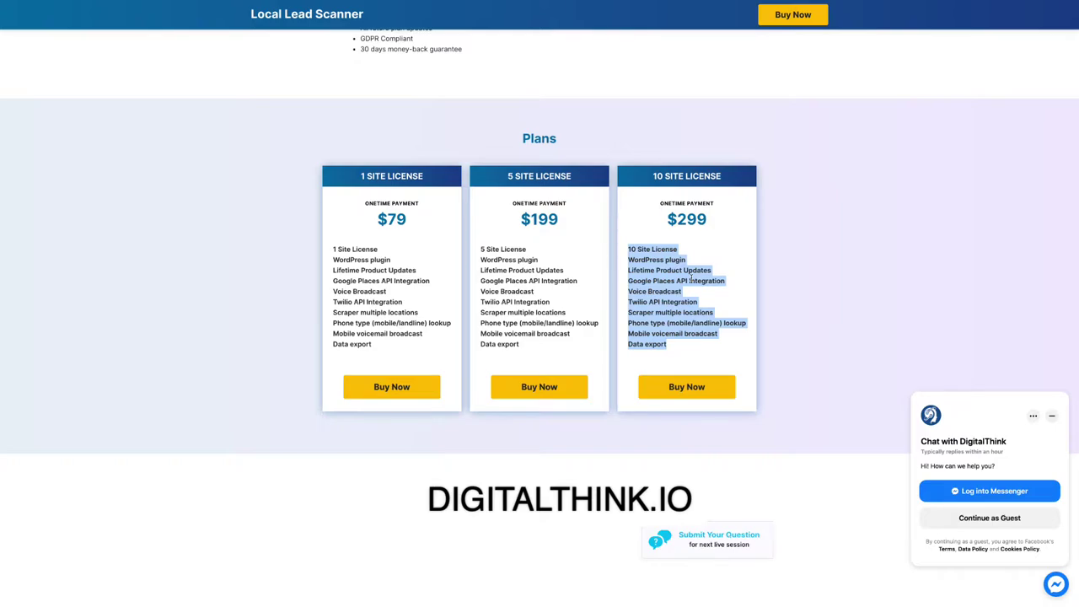
pyautogui.scroll(10, 691, 278)
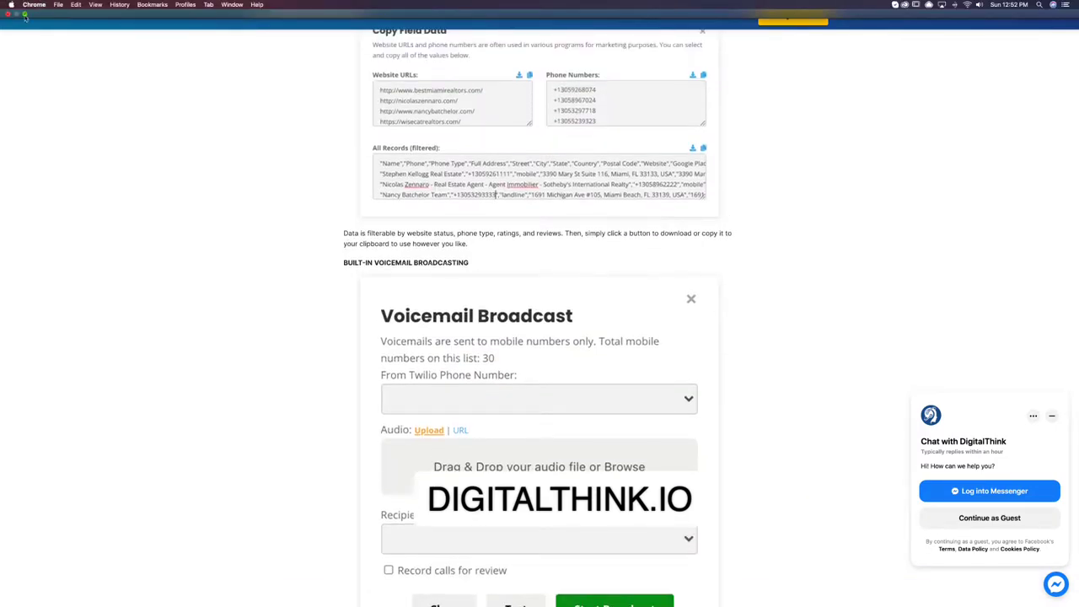
# Show the Two-Way SMS page full screen and scroll through its conversation threads.
pyautogui.click(25, 15)
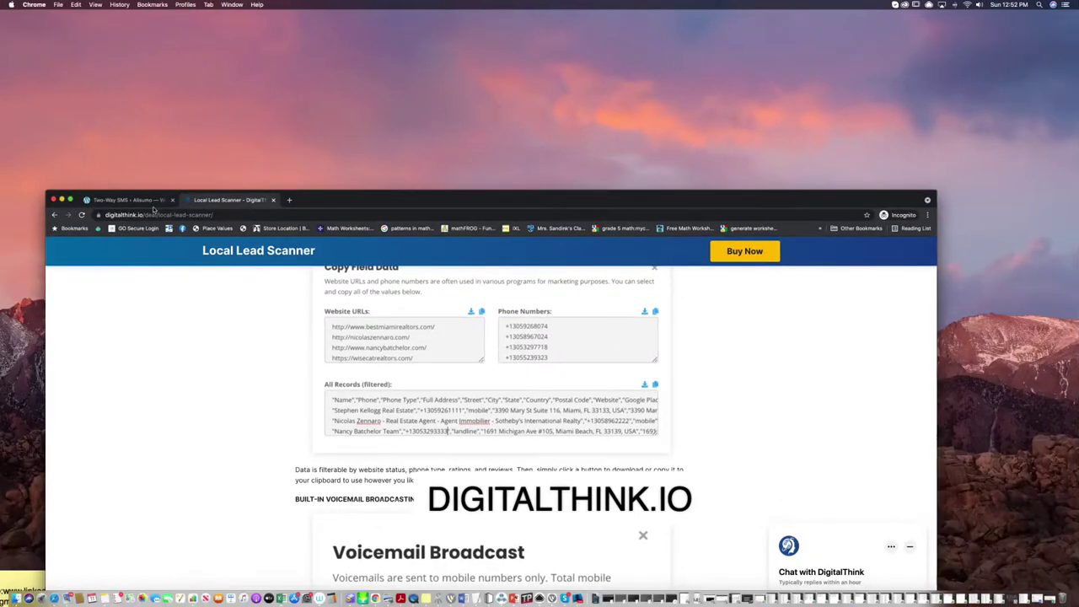
pyautogui.click(126, 200)
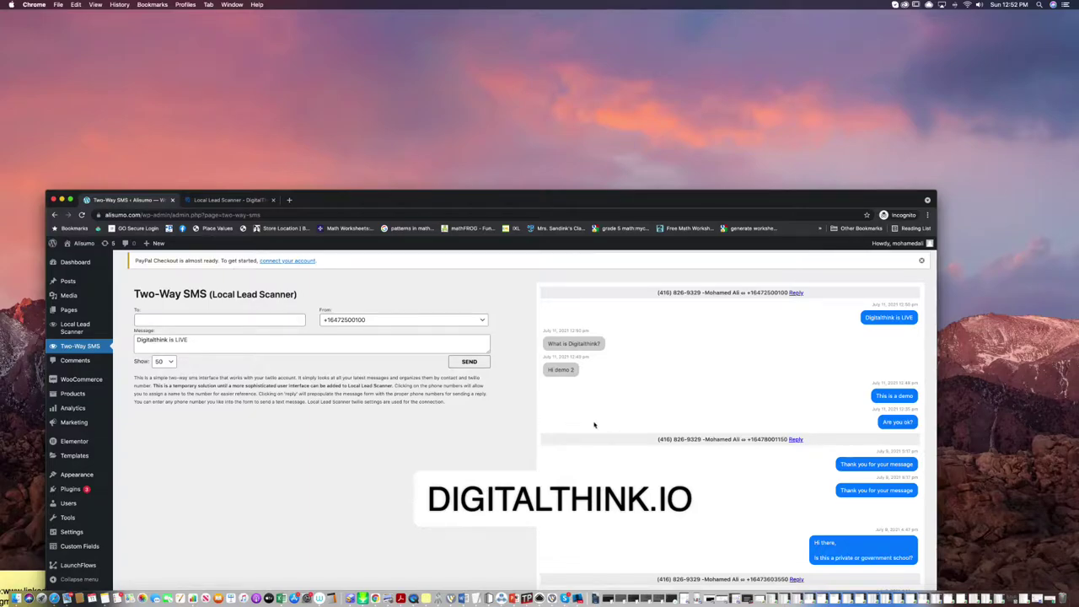
pyautogui.scroll(-5, 736, 410)
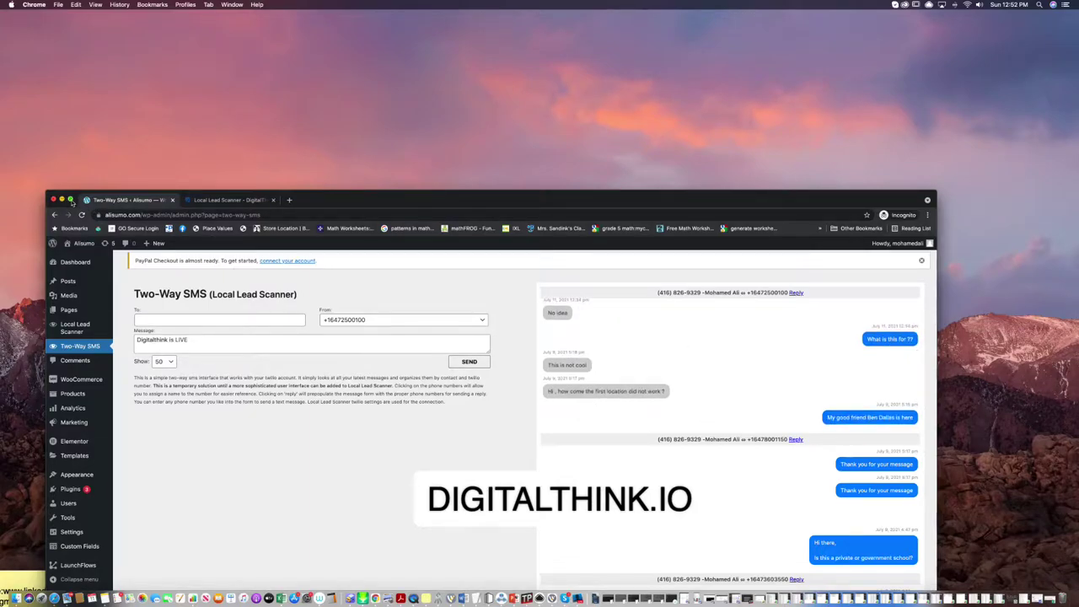
pyautogui.click(70, 199)
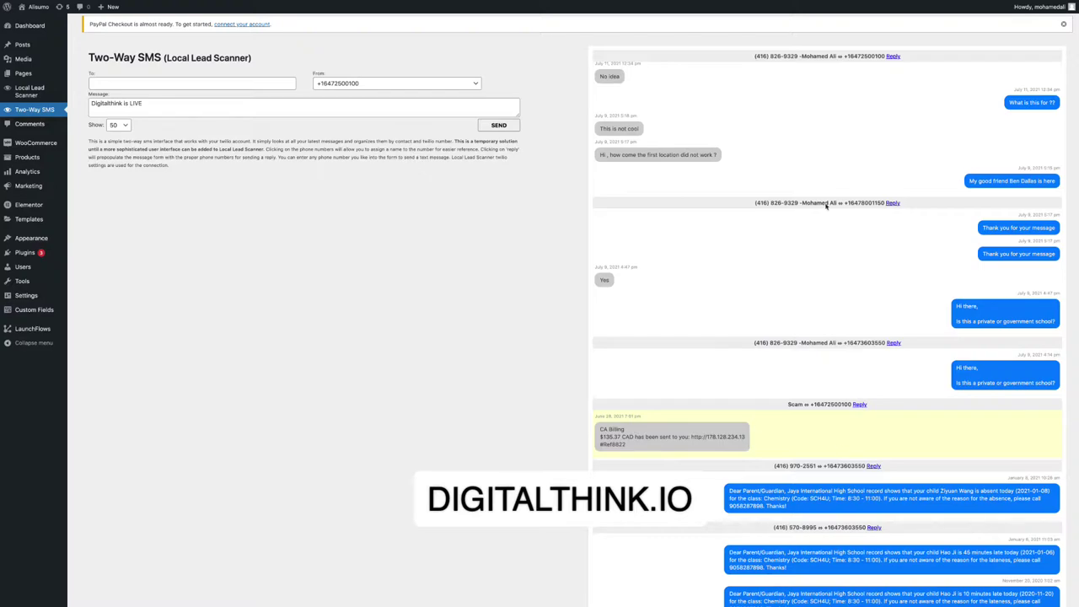
pyautogui.scroll(5, 826, 205)
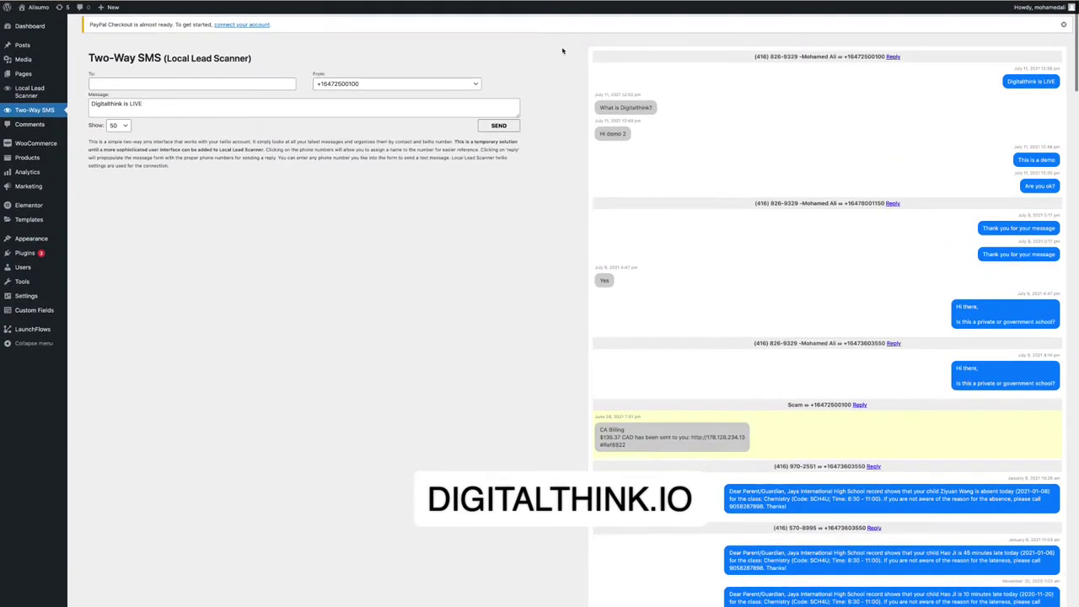
pyautogui.scroll(-3, 857, 116)
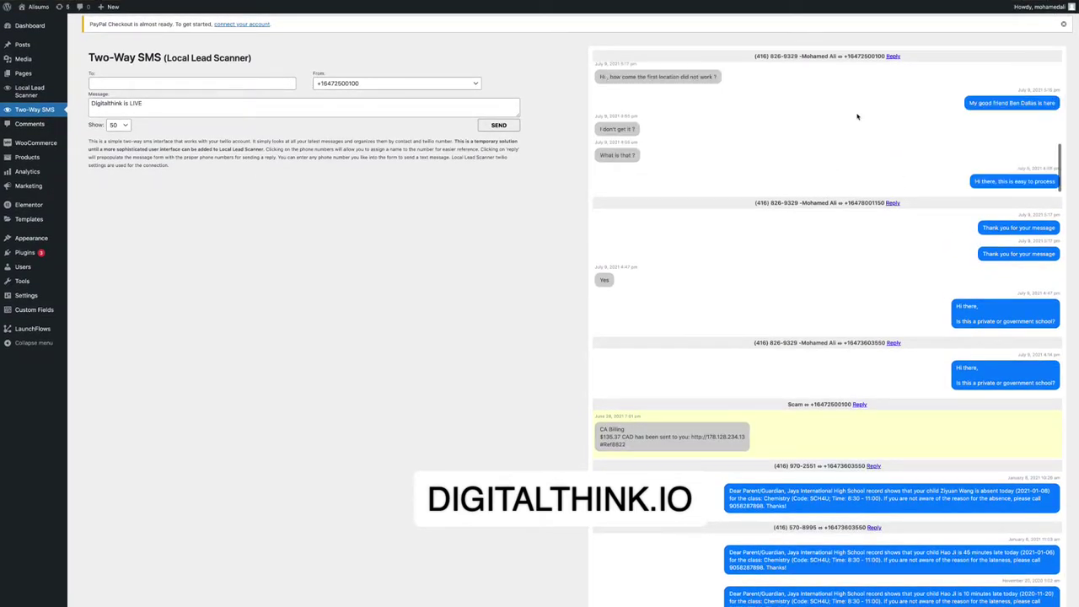
pyautogui.click(27, 89)
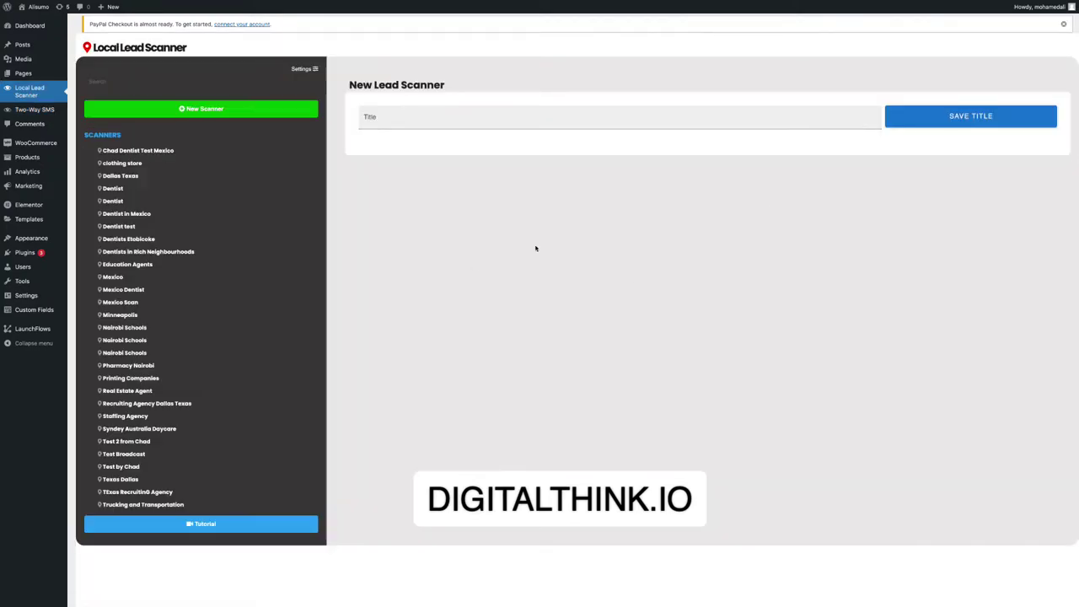
# Load the Education Agents scanner's 60 records and show its broadcast window with 51 recipients.
pyautogui.scroll(-2, 590, 241)
pyautogui.scroll(2, 659, 237)
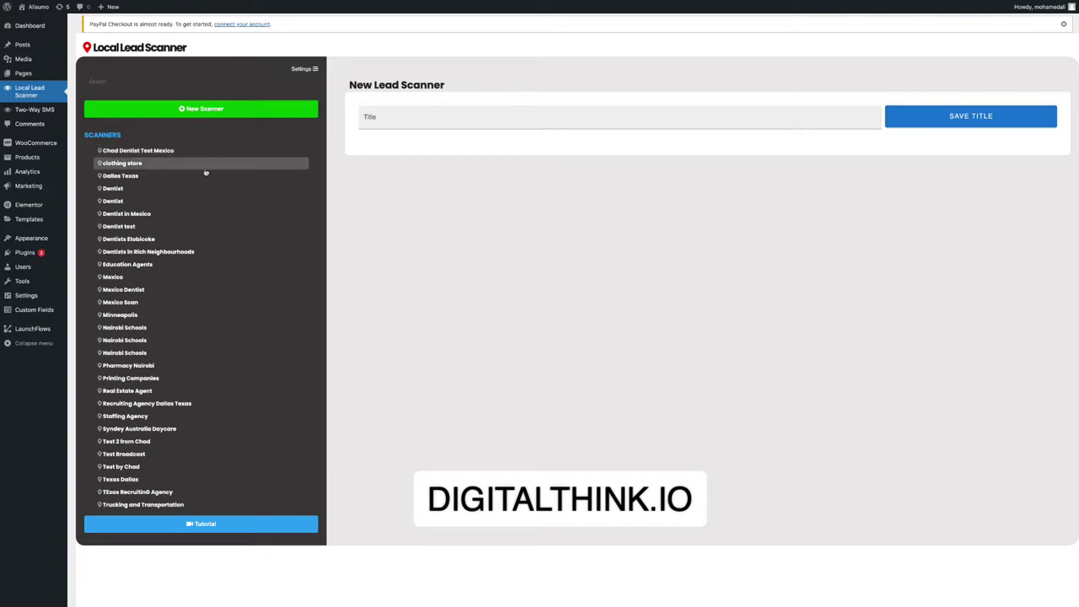
pyautogui.click(156, 264)
pyautogui.scroll(-3, 758, 302)
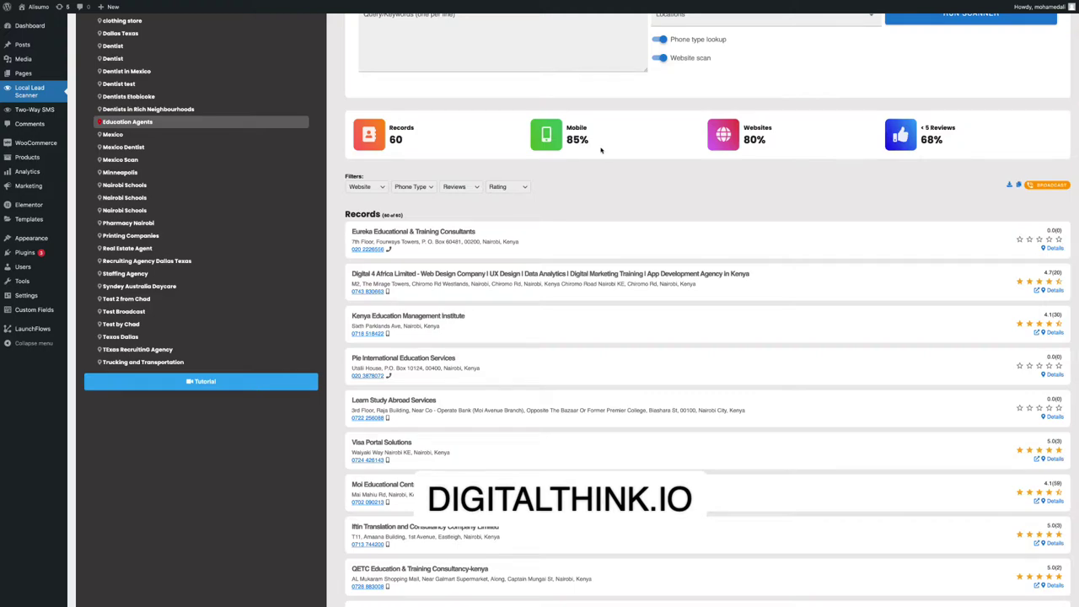
pyautogui.scroll(3, 601, 150)
pyautogui.scroll(-1, 414, 343)
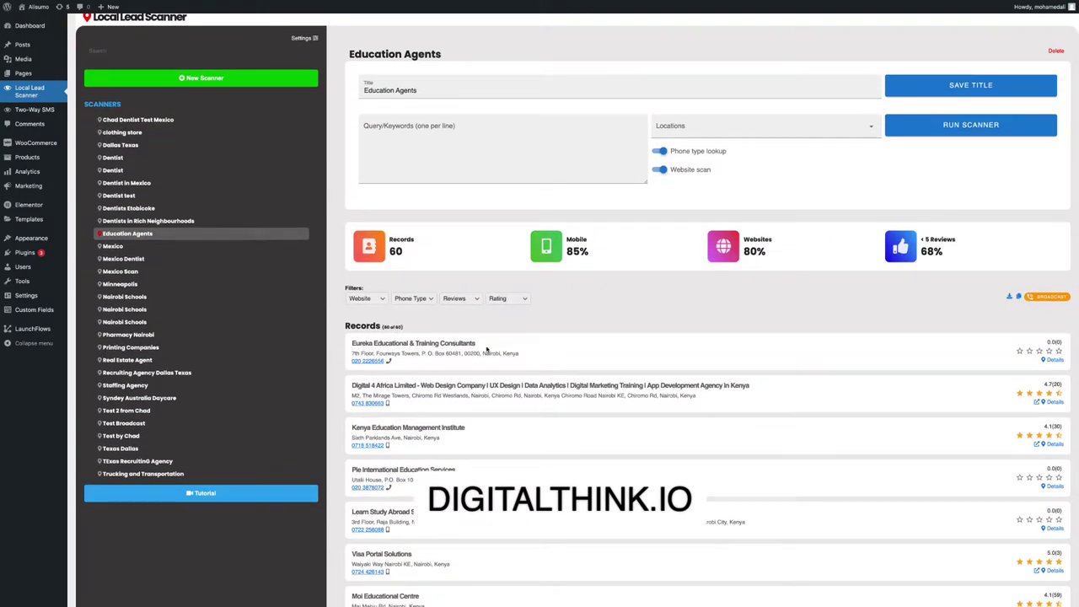
pyautogui.scroll(-3, 552, 378)
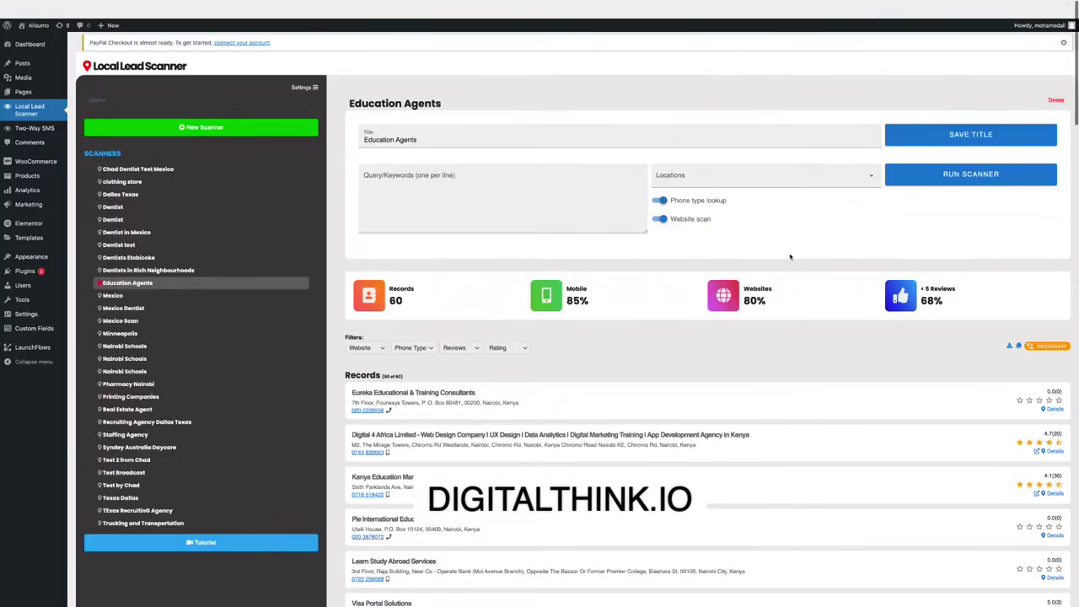
pyautogui.scroll(3, 484, 152)
pyautogui.click(1038, 328)
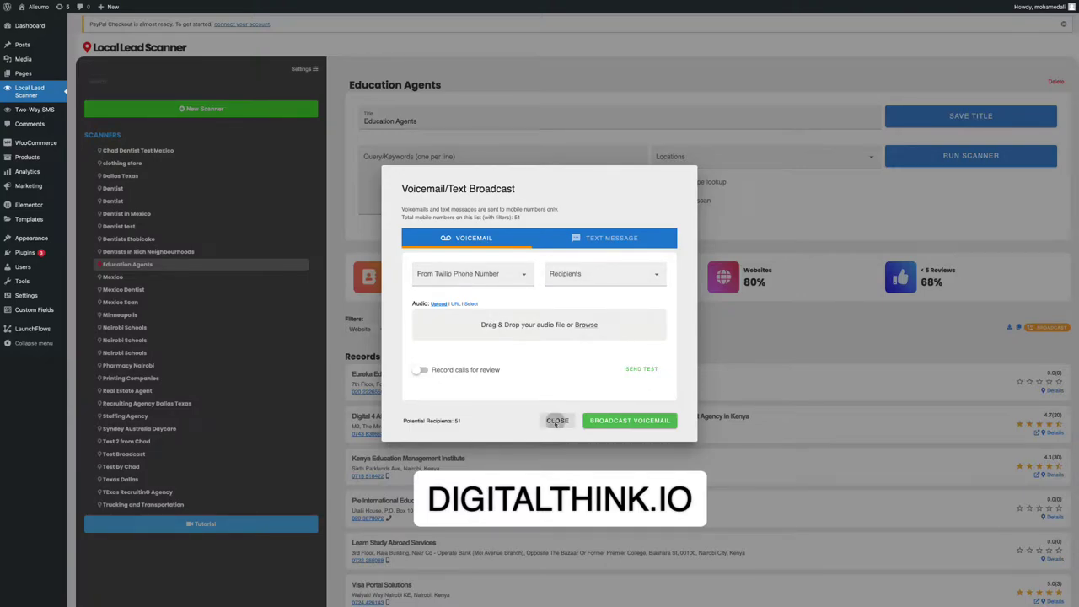
# Close the broadcast window and scroll through the records' copyable field data.
pyautogui.click(557, 420)
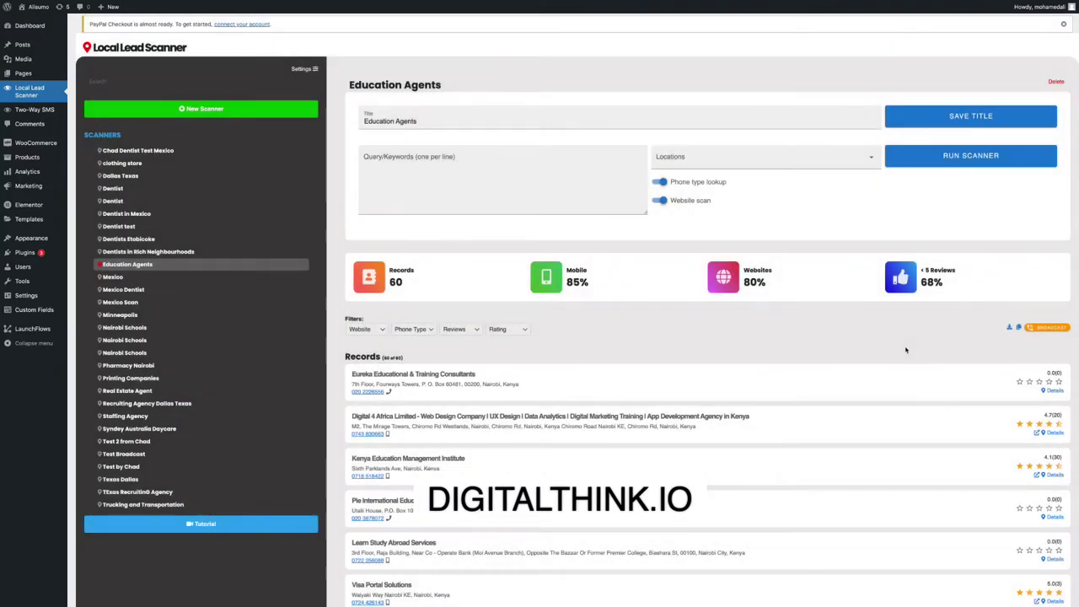
pyautogui.click(1018, 328)
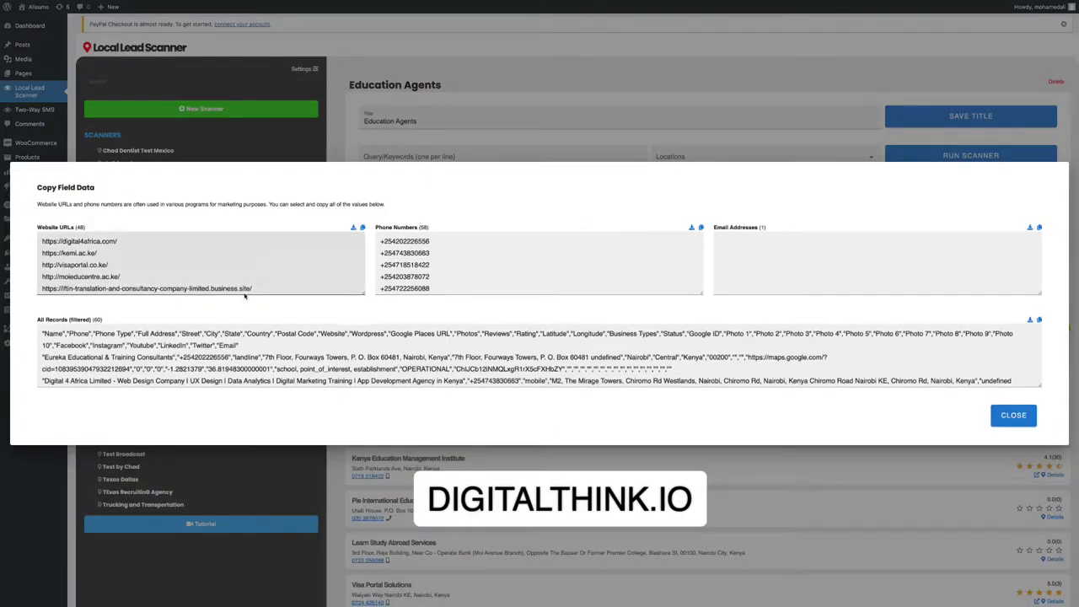
pyautogui.scroll(-3, 201, 265)
pyautogui.scroll(-10, 425, 330)
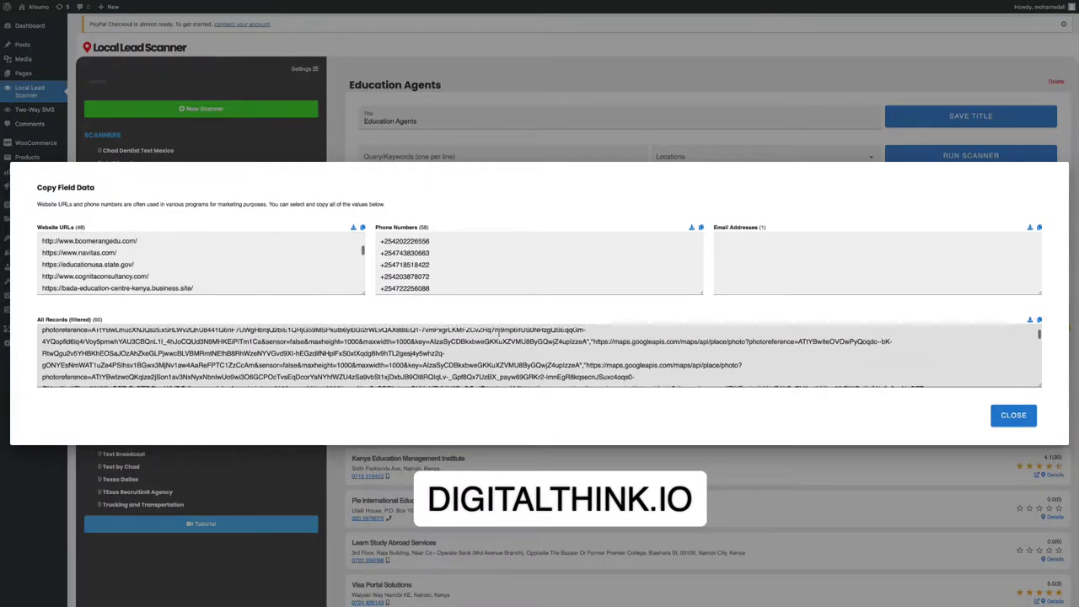
pyautogui.scroll(-5, 96, 252)
pyautogui.scroll(-5, 382, 278)
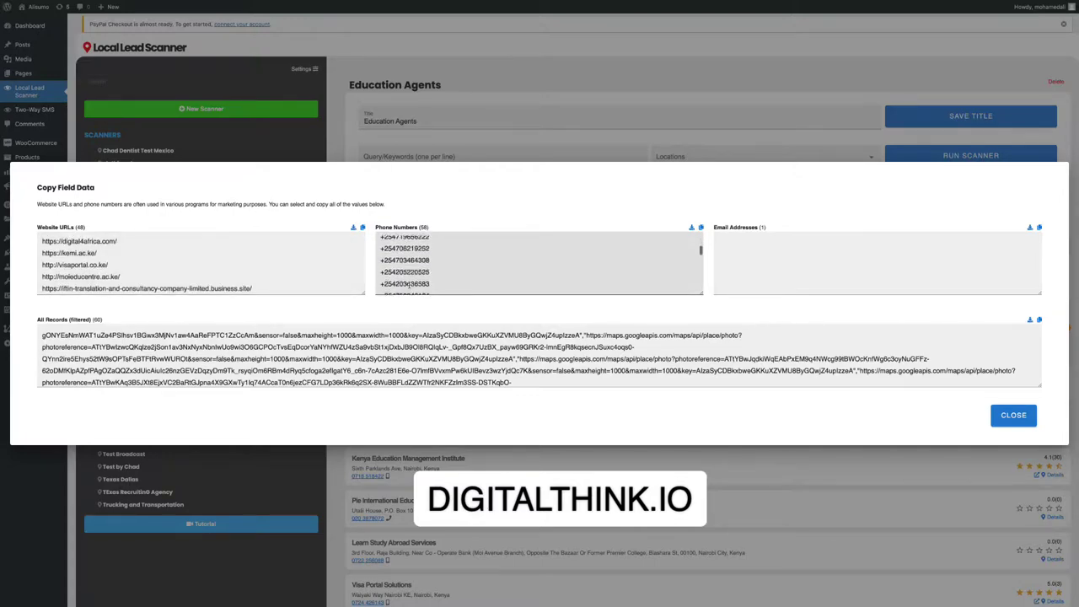
pyautogui.scroll(-5, 200, 265)
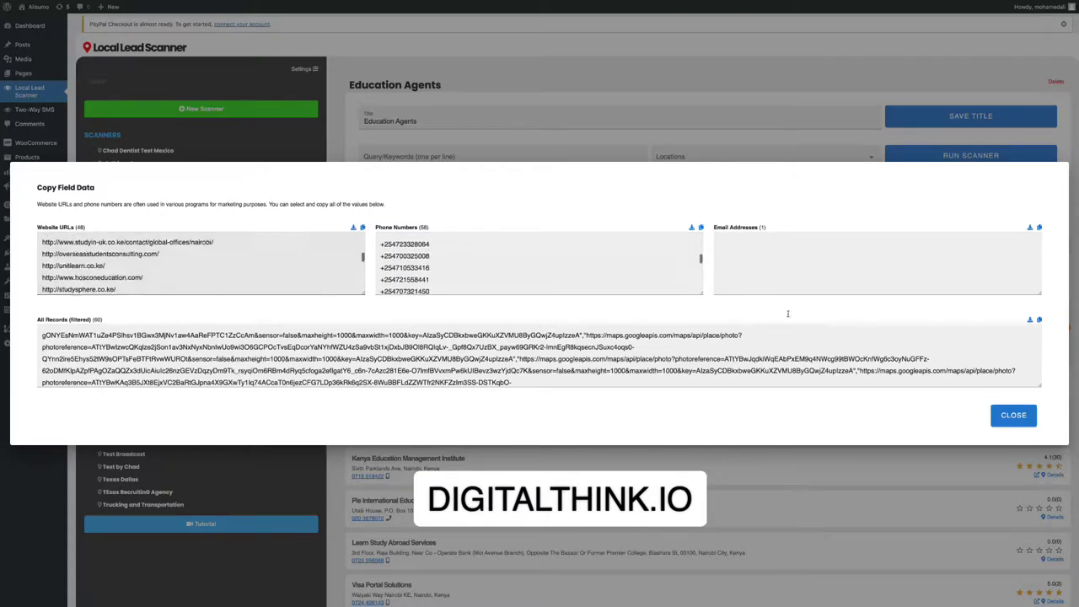
# Download the Education Agents records as a CSV file and open it.
pyautogui.click(1013, 414)
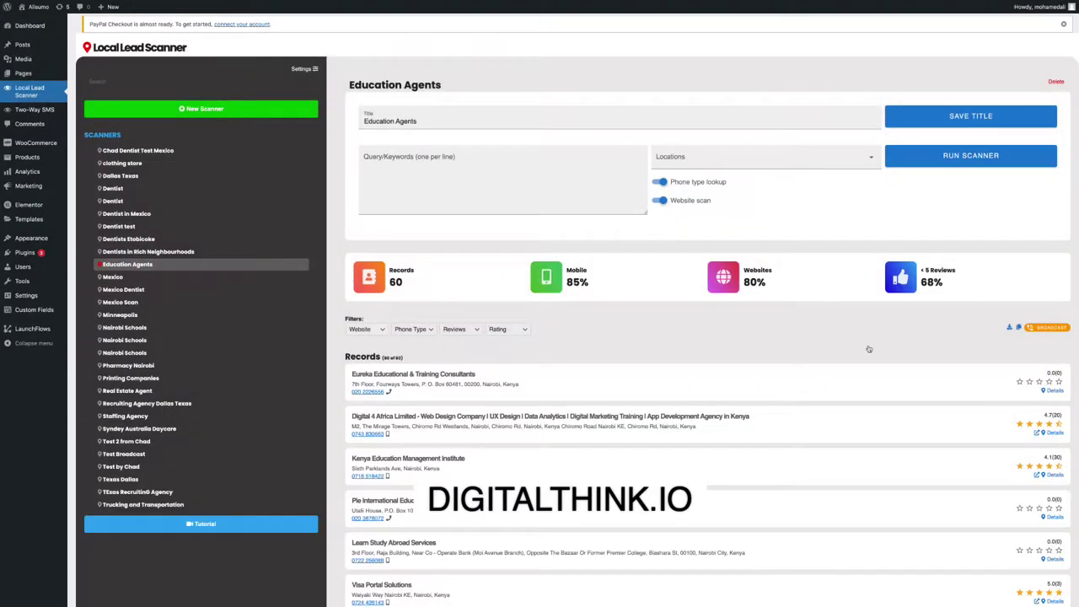
pyautogui.click(1009, 327)
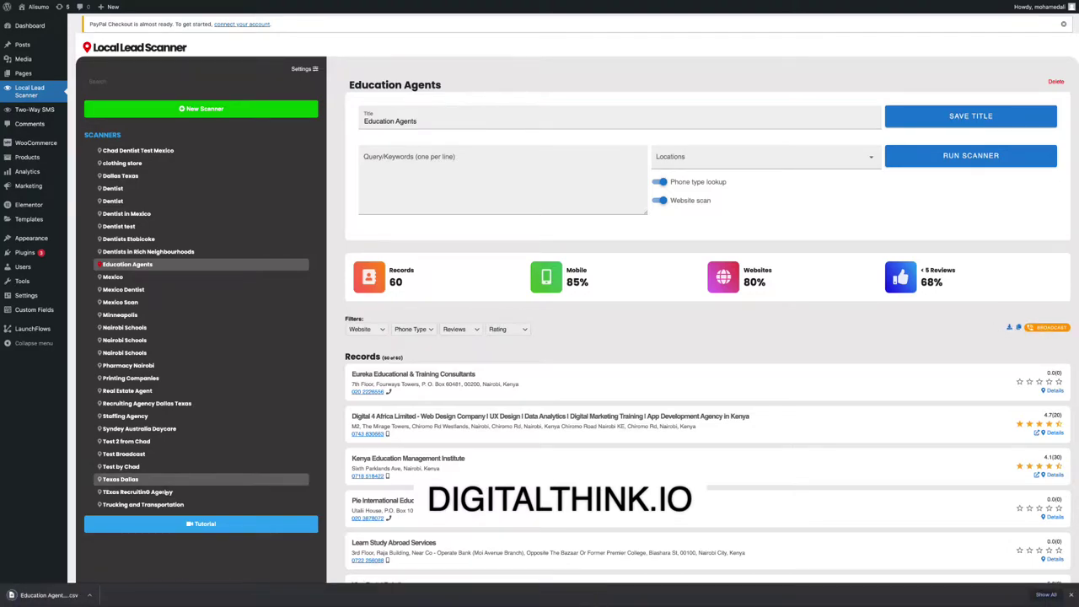
pyautogui.click(47, 596)
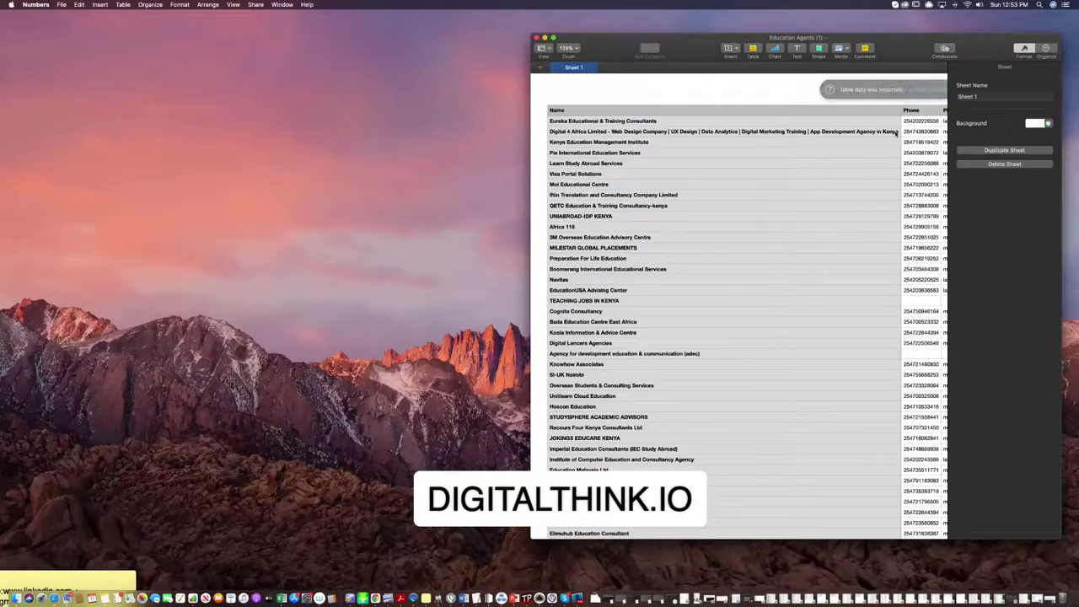
# Show the Numbers sheet full screen and scroll from name and phone columns to the photo links.
pyautogui.click(554, 38)
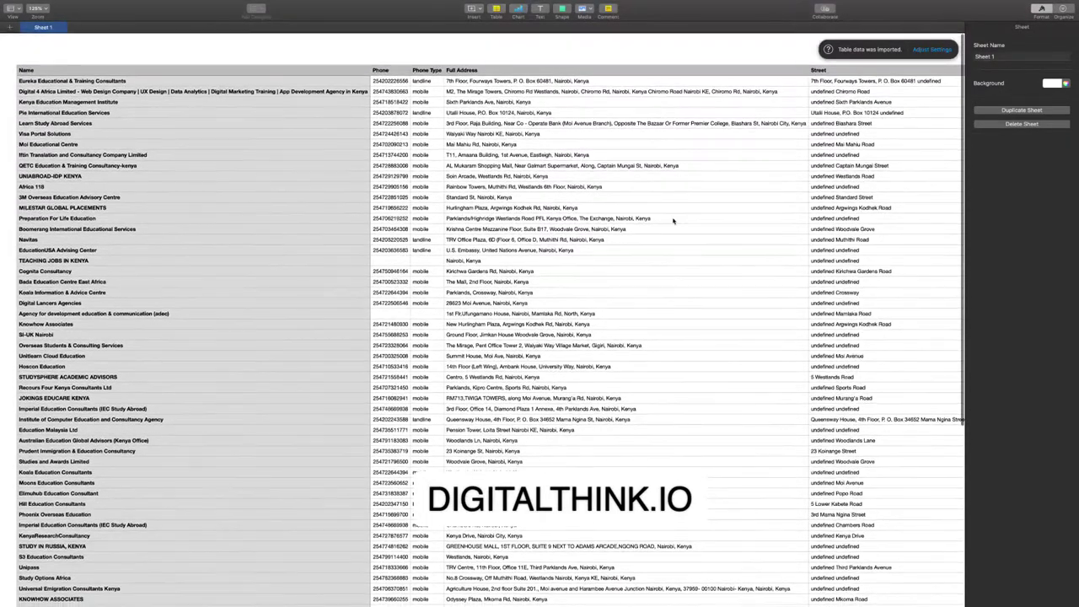
pyautogui.hscroll(10, 673, 221)
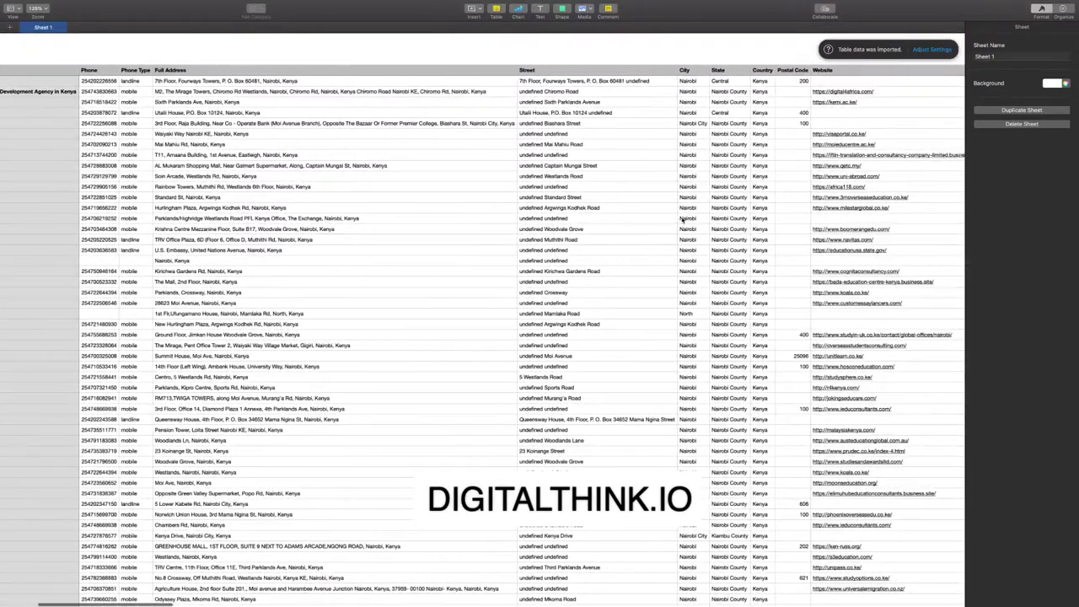
pyautogui.hscroll(10, 683, 220)
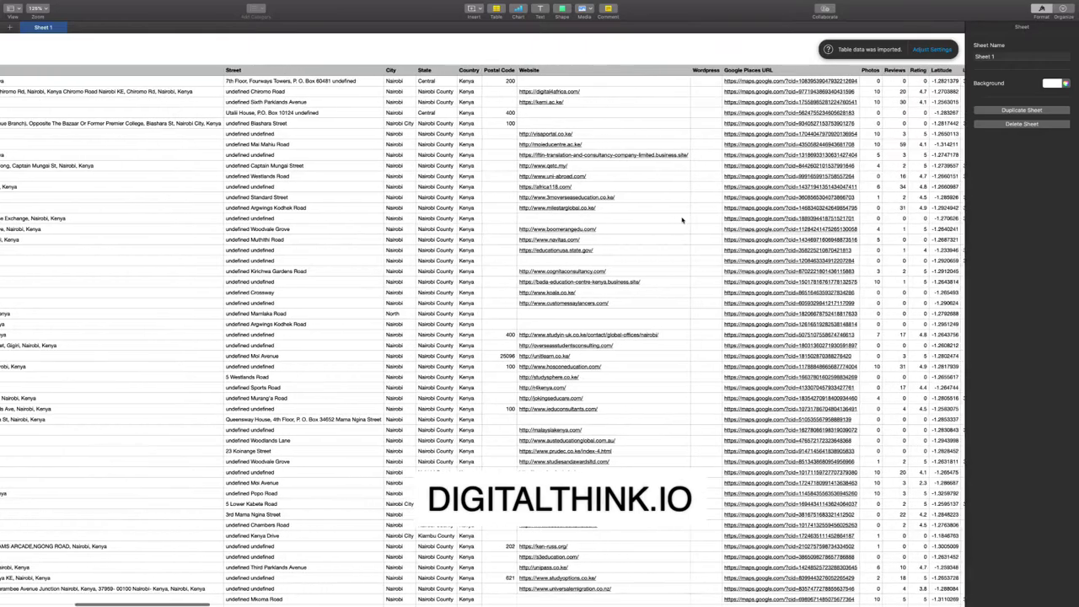
pyautogui.hscroll(5, 681, 220)
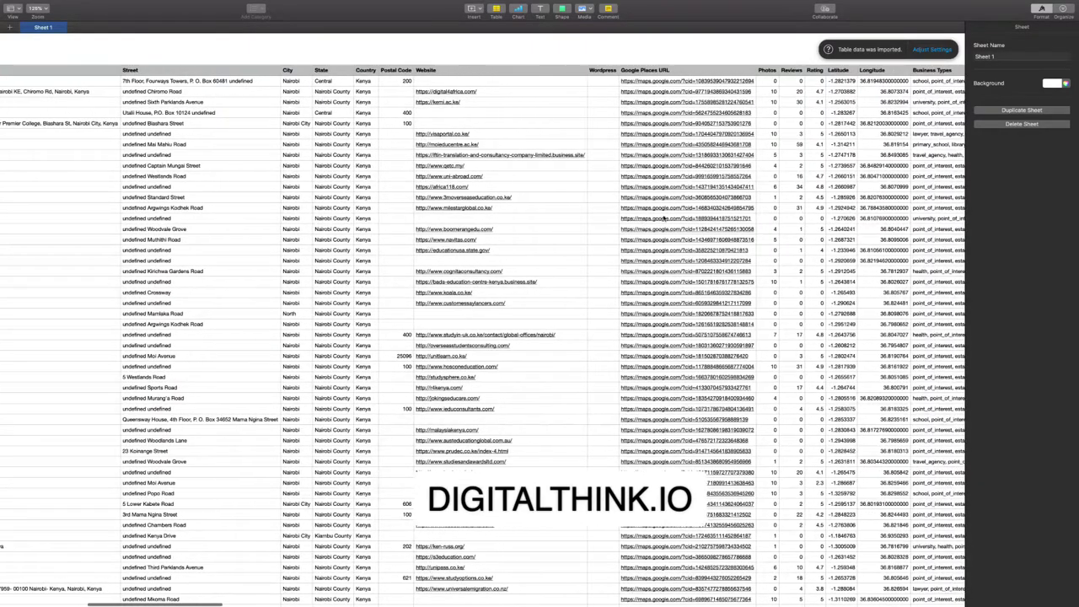
pyautogui.hscroll(2, 664, 219)
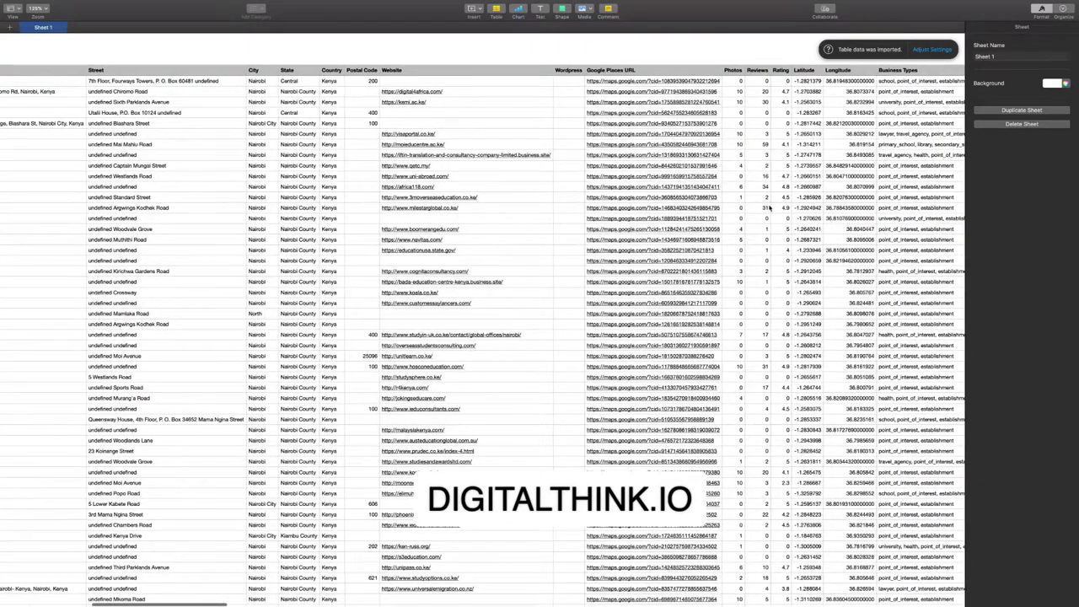
pyautogui.hscroll(3, 770, 207)
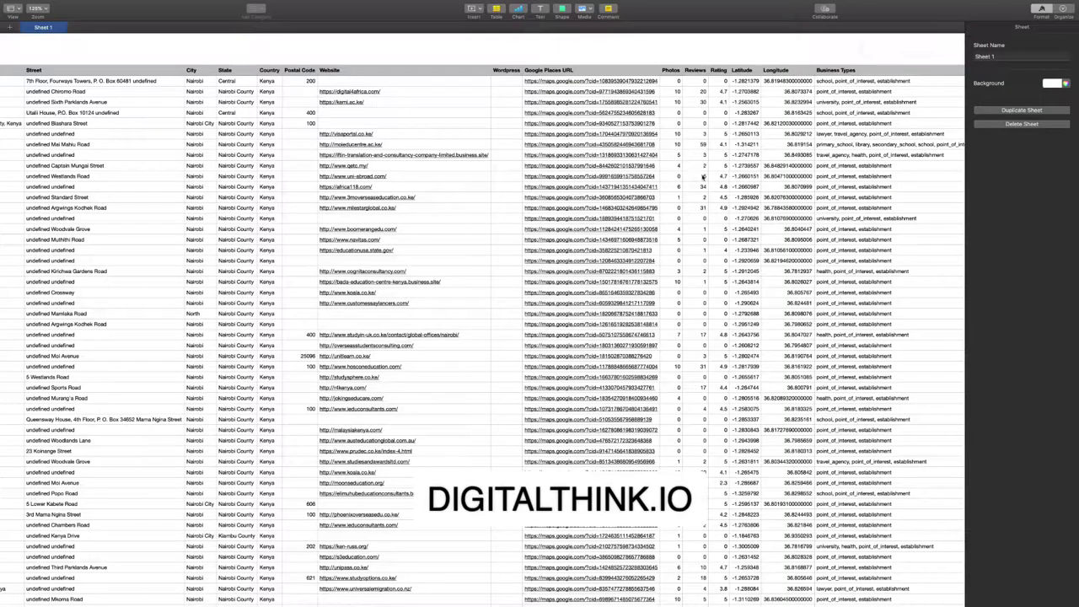
pyautogui.hscroll(3, 705, 175)
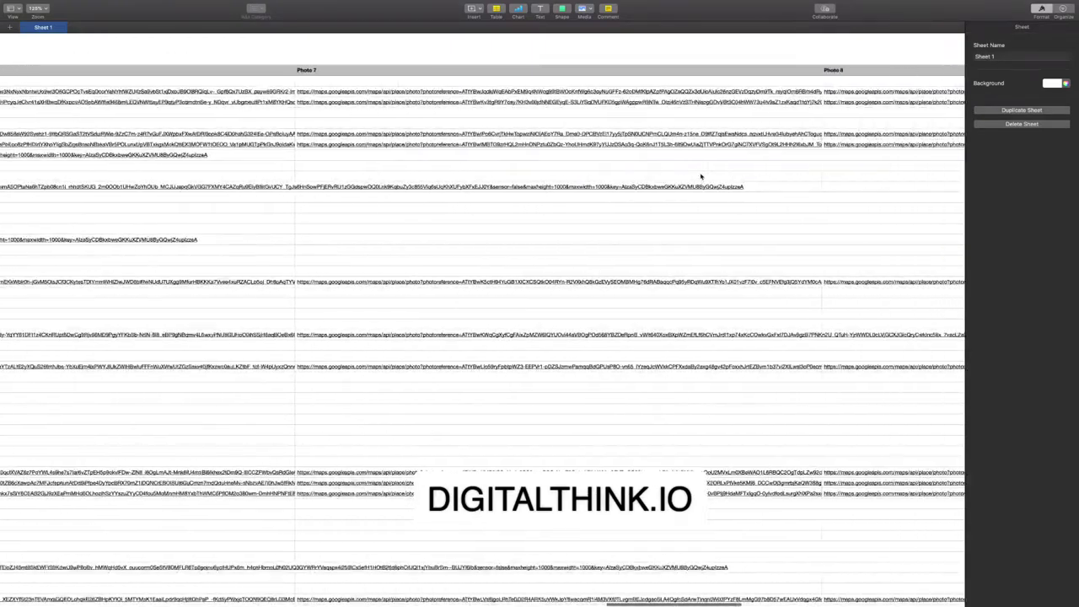
pyautogui.hscroll(10, 700, 176)
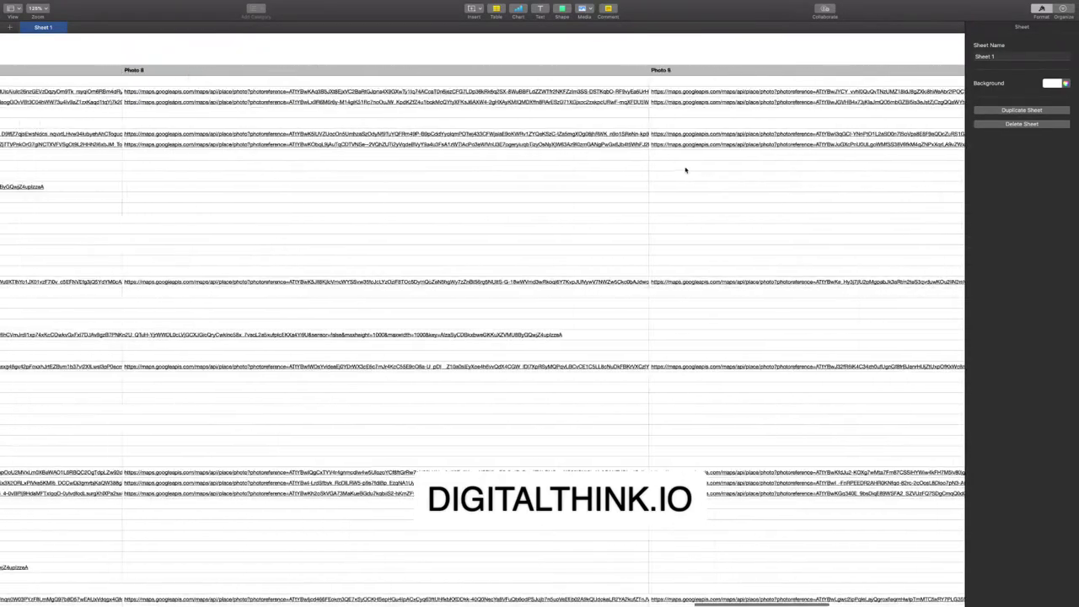
pyautogui.hscroll(-20, 685, 171)
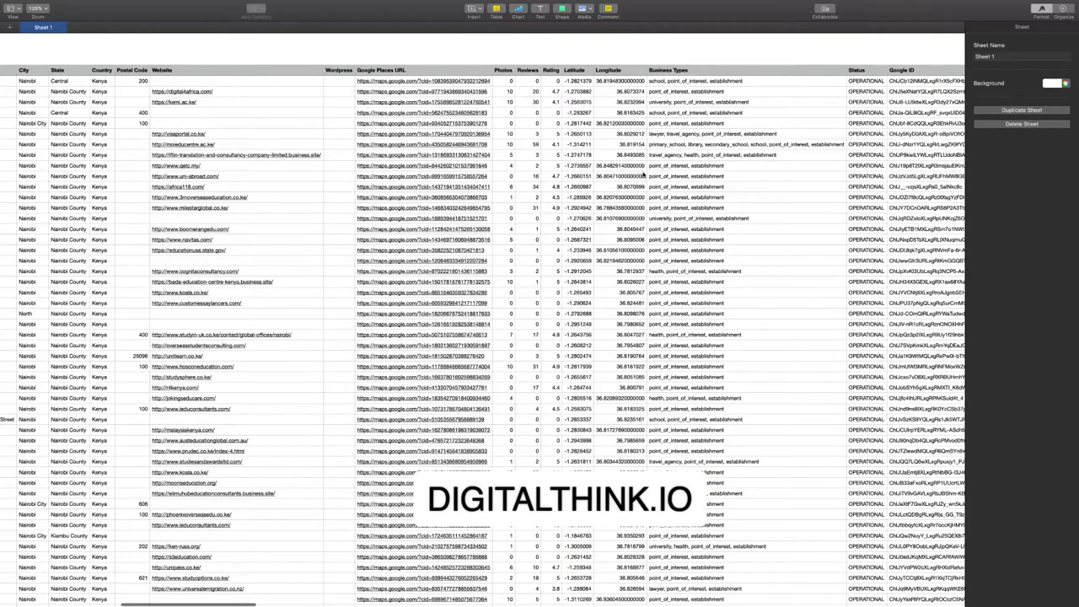
# Scroll across the sheet's street address, website, map link, review and coordinate columns.
pyautogui.hscroll(-15, 643, 175)
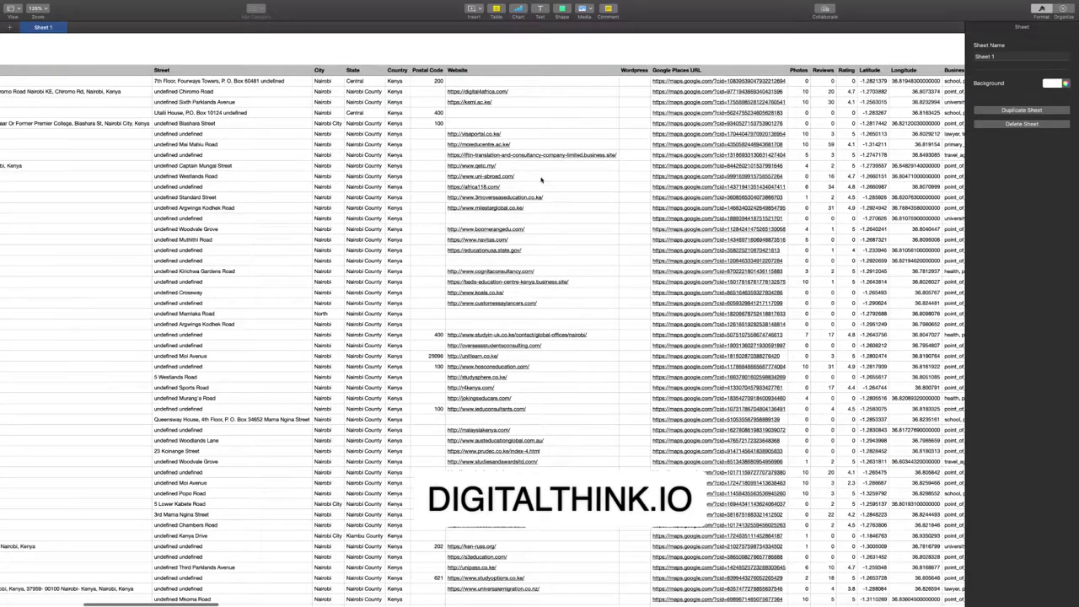
pyautogui.hscroll(-12, 544, 178)
pyautogui.hscroll(-14, 549, 174)
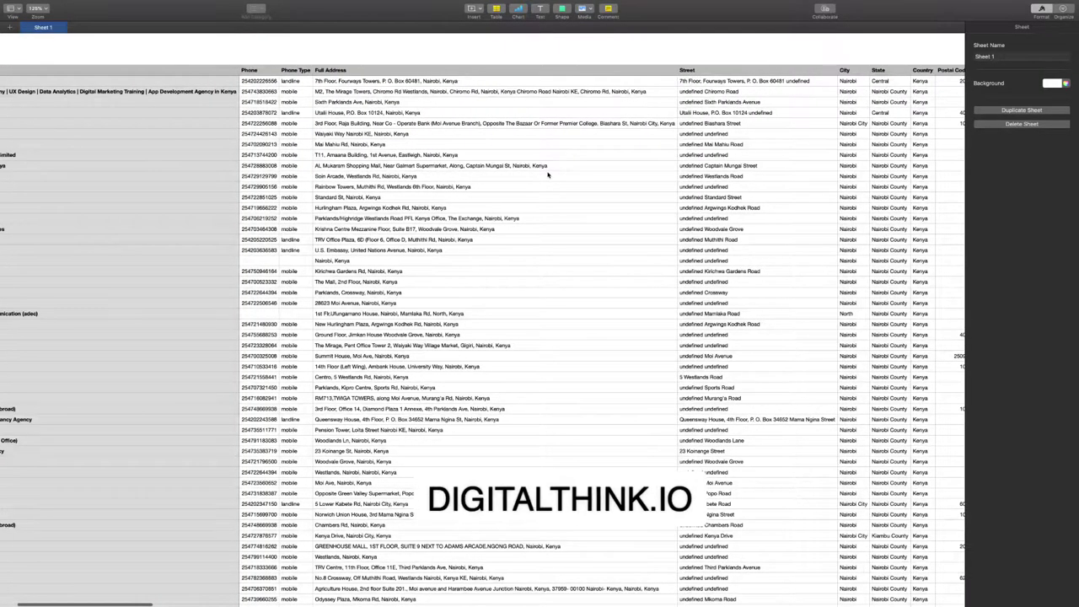
pyautogui.hscroll(-7, 548, 174)
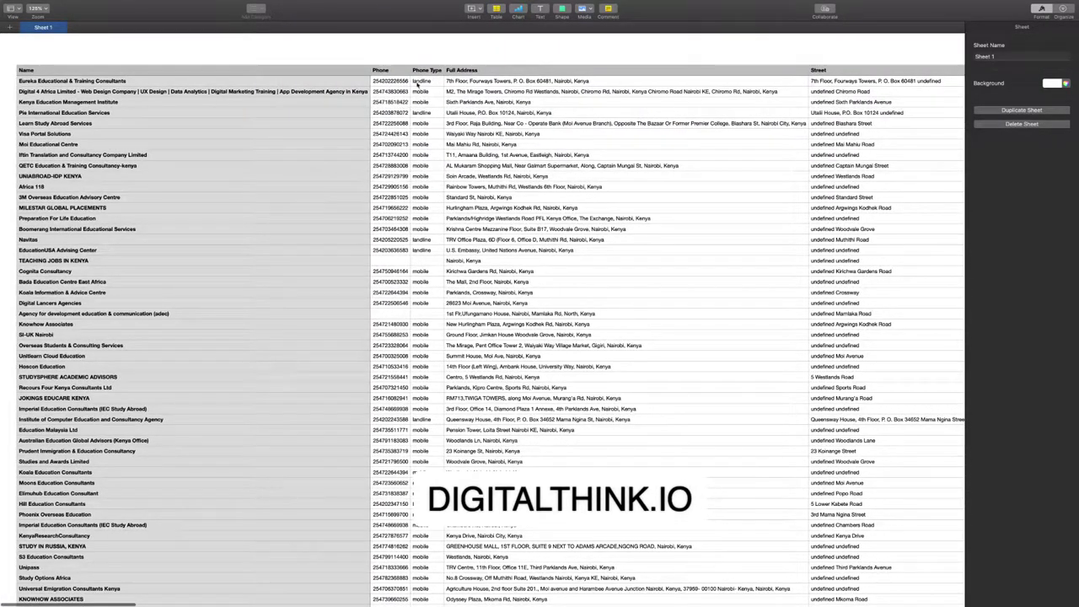
pyautogui.hscroll(2, 535, 175)
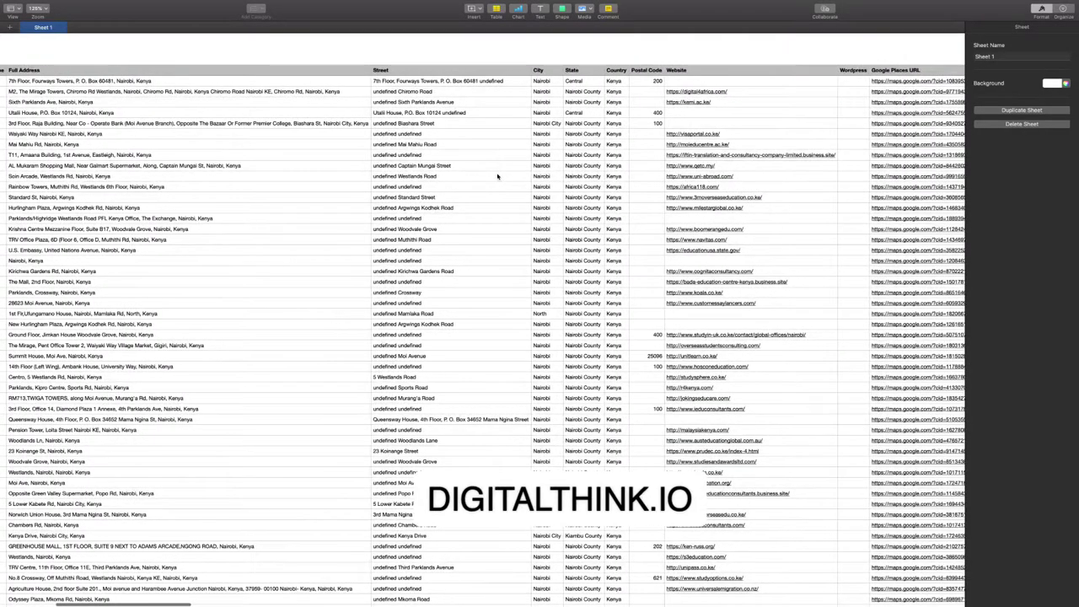
pyautogui.hscroll(9, 499, 175)
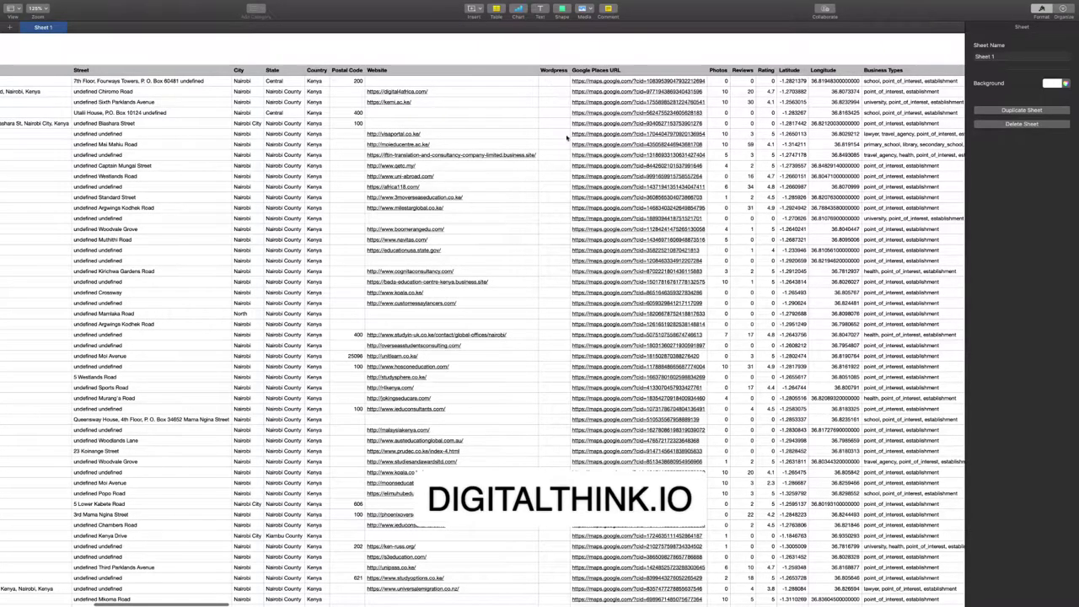
pyautogui.scroll(-8, 483, 321)
pyautogui.scroll(10, 483, 320)
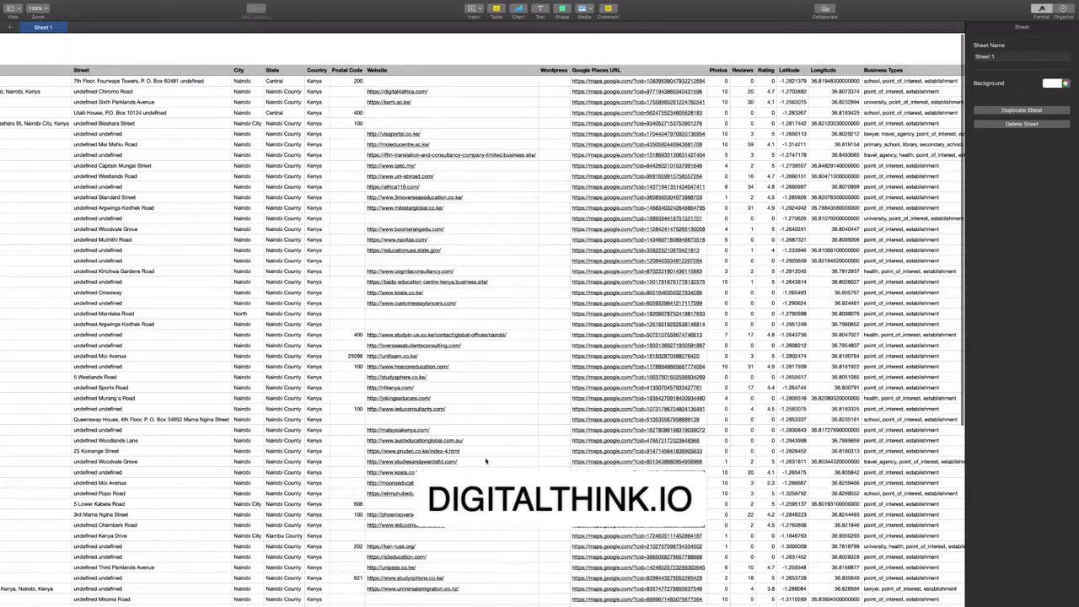
pyautogui.scroll(-6, 474, 552)
pyautogui.scroll(8, 480, 546)
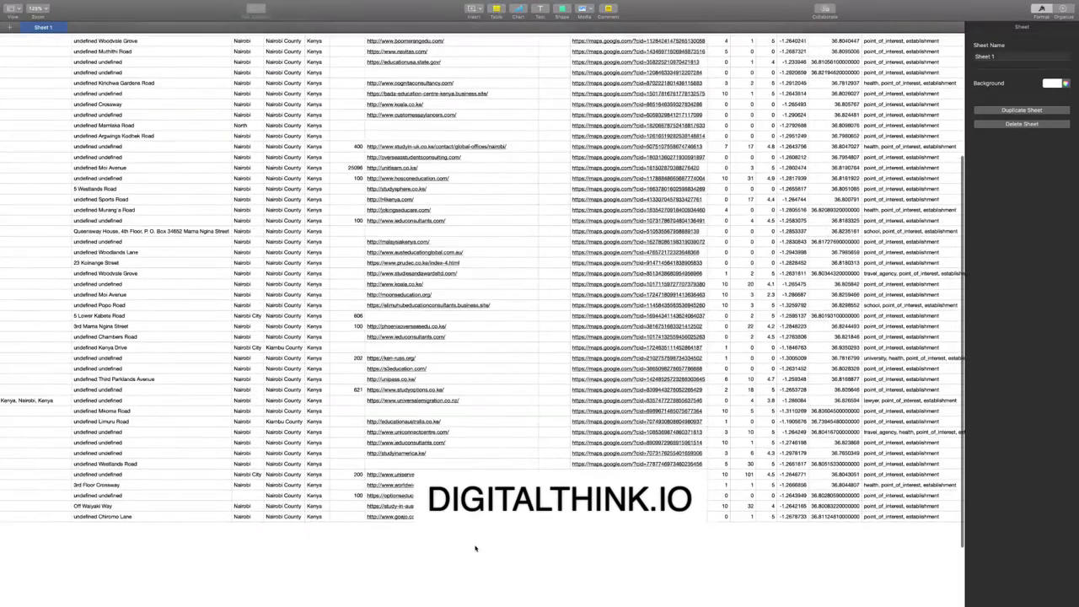
pyautogui.hscroll(5, 436, 253)
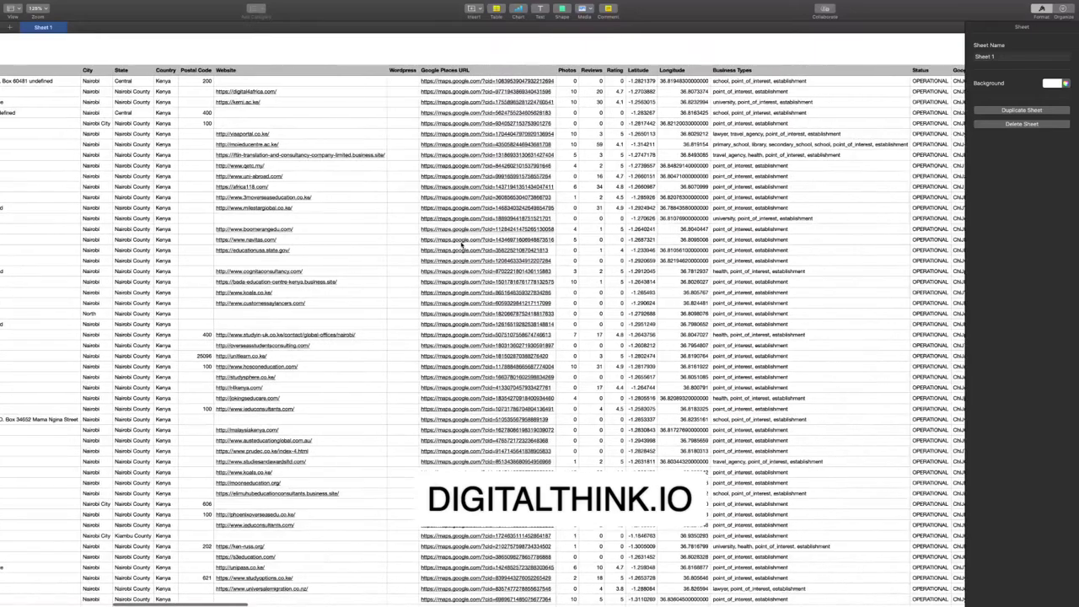
pyautogui.hscroll(4, 461, 244)
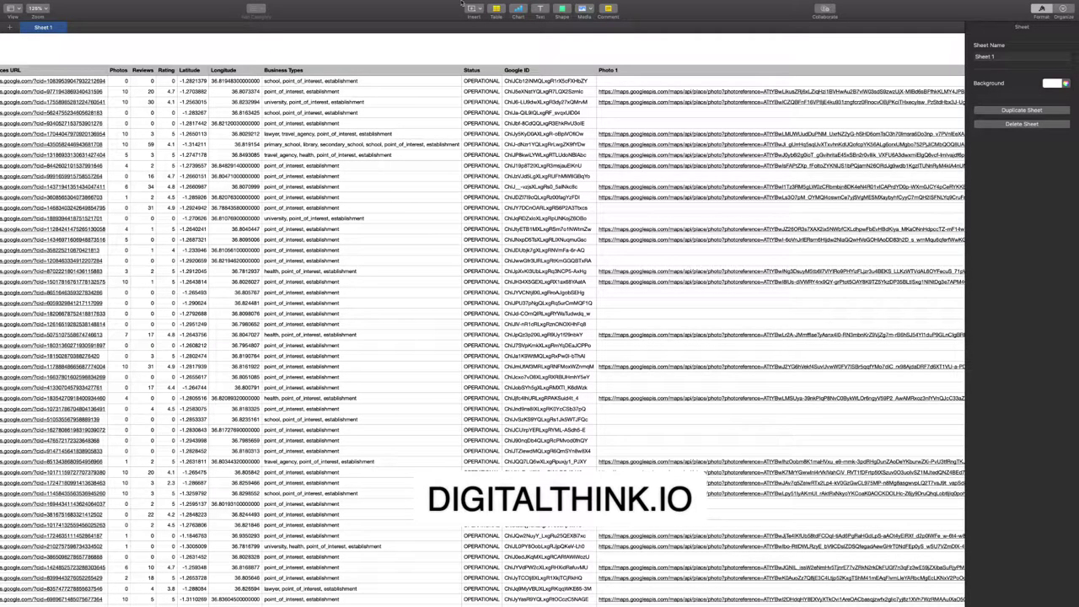
# Toggle the spreadsheet out of and back into full screen, then return it to a window.
pyautogui.moveTo(462, 4)
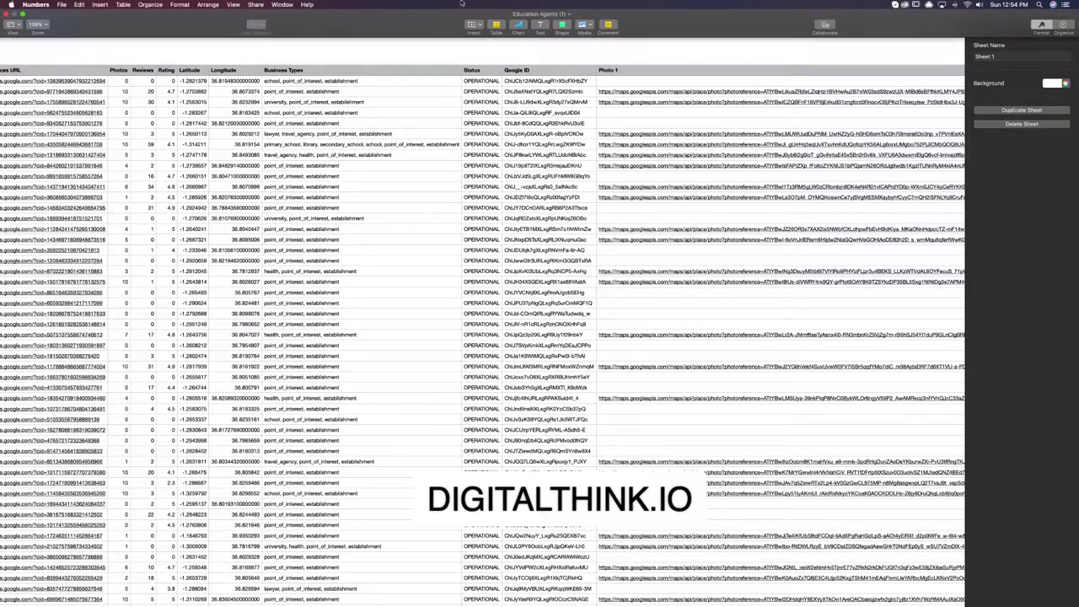
pyautogui.click(23, 13)
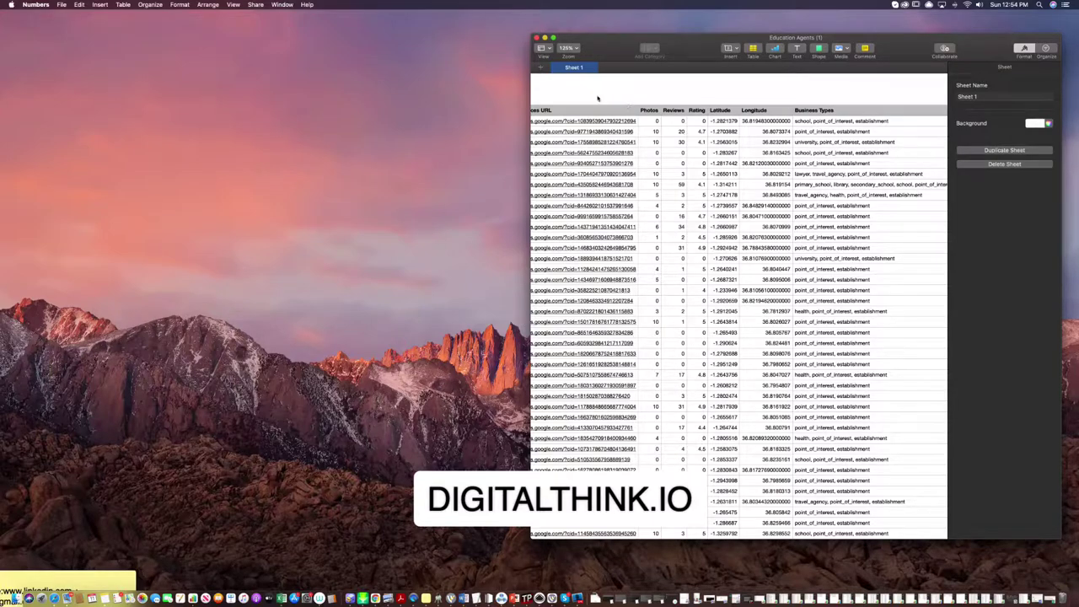
pyautogui.click(553, 37)
pyautogui.scroll(-10, 489, 276)
pyautogui.hscroll(-10, 480, 274)
pyautogui.hscroll(-6, 475, 272)
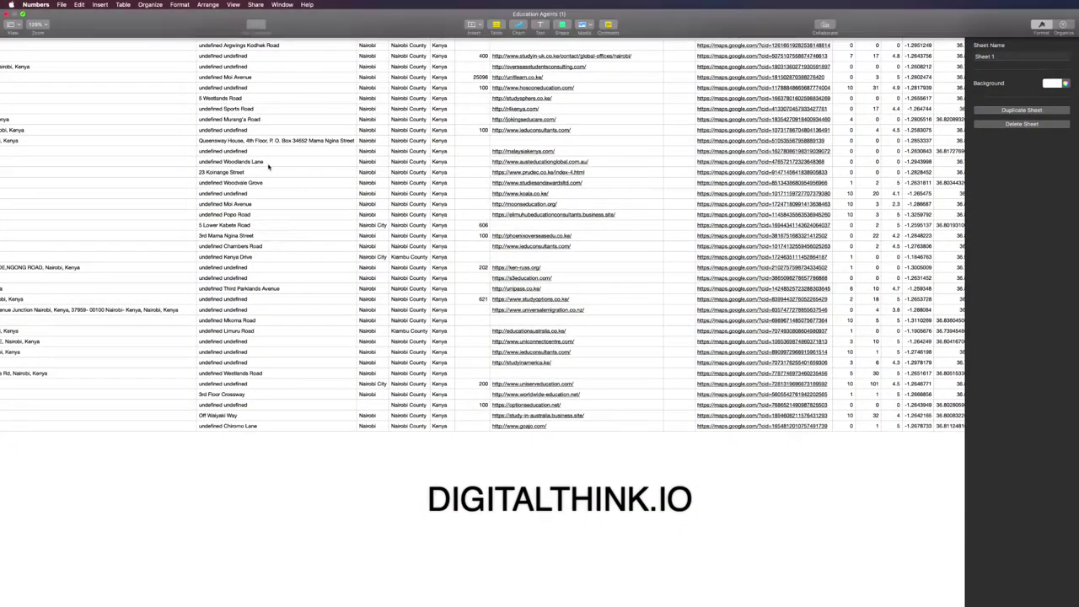
pyautogui.click(21, 14)
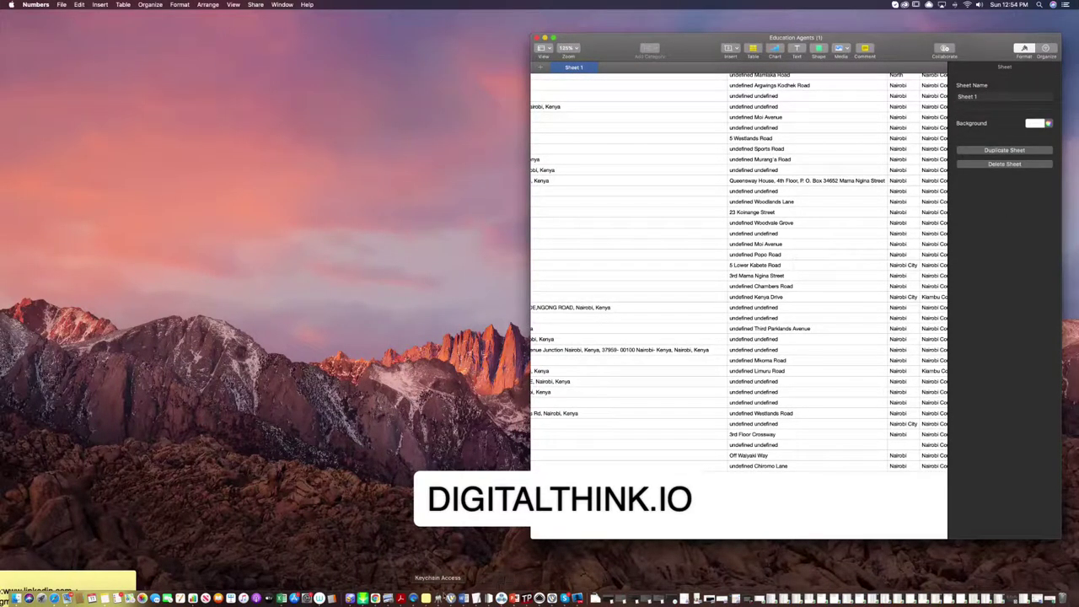
# Back in Chrome, scroll through the Education Agents stats and lead records.
pyautogui.click(379, 599)
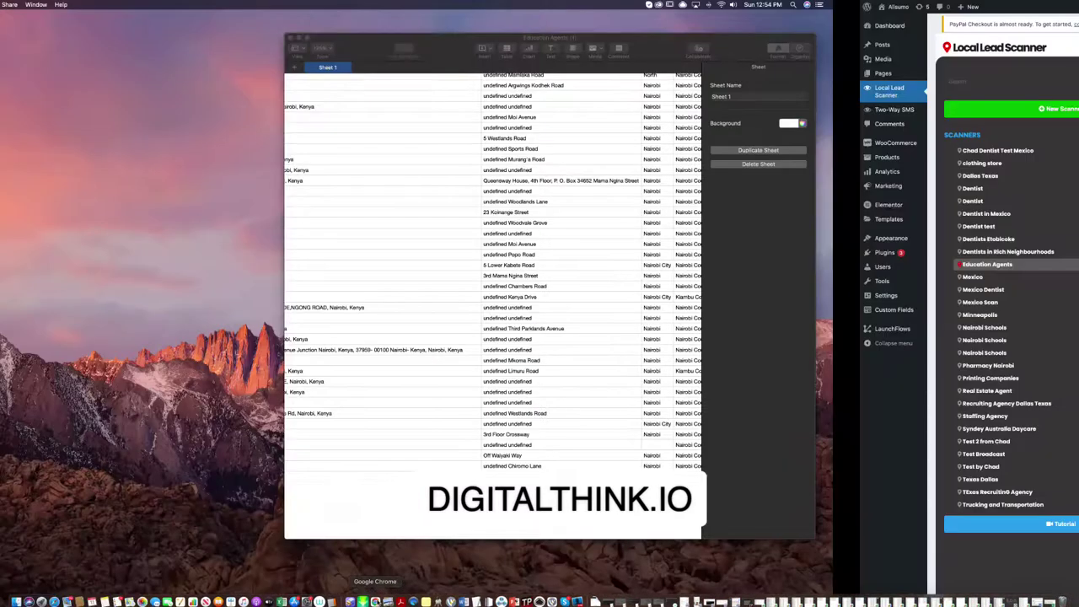
pyautogui.scroll(-2, 675, 323)
pyautogui.scroll(-4, 670, 321)
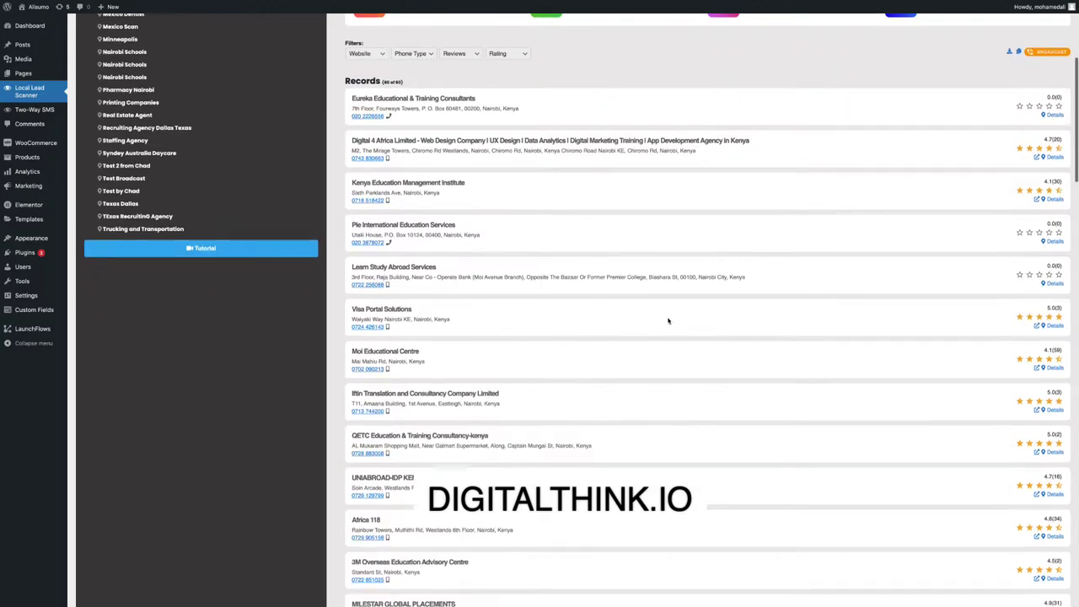
pyautogui.scroll(6, 666, 319)
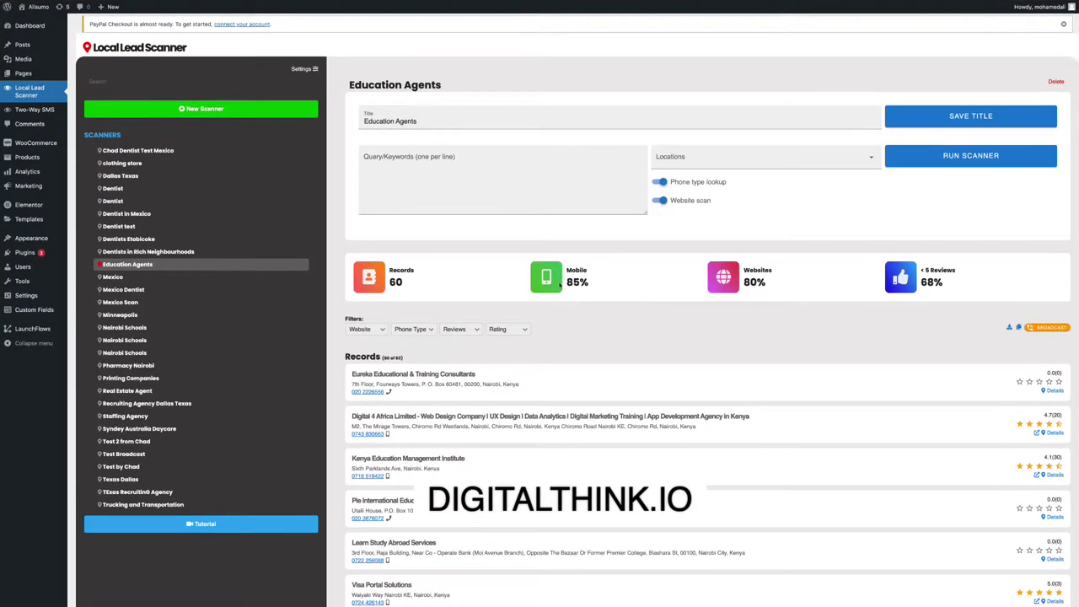
pyautogui.moveTo(596, 284); pyautogui.dragTo(564, 268)
pyautogui.scroll(-1, 790, 208)
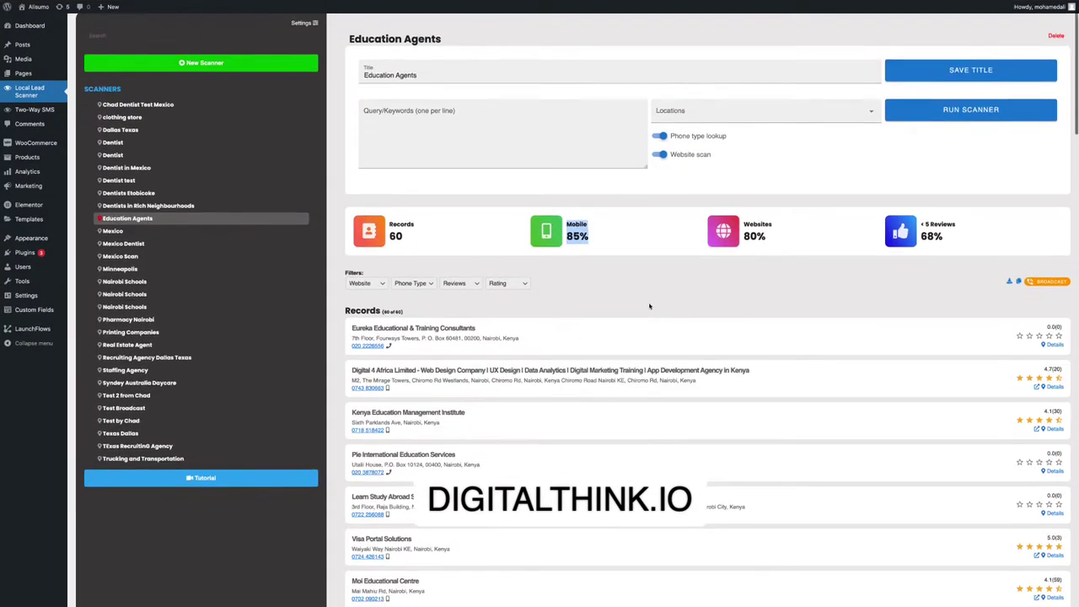
pyautogui.scroll(-6, 924, 347)
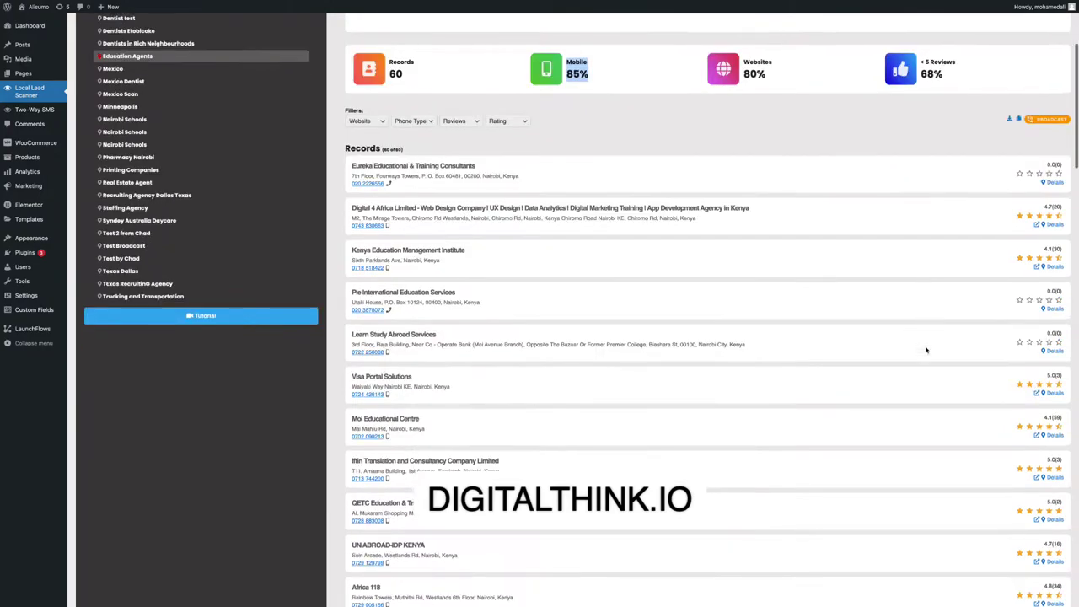
pyautogui.scroll(-4, 839, 300)
pyautogui.scroll(15, 838, 299)
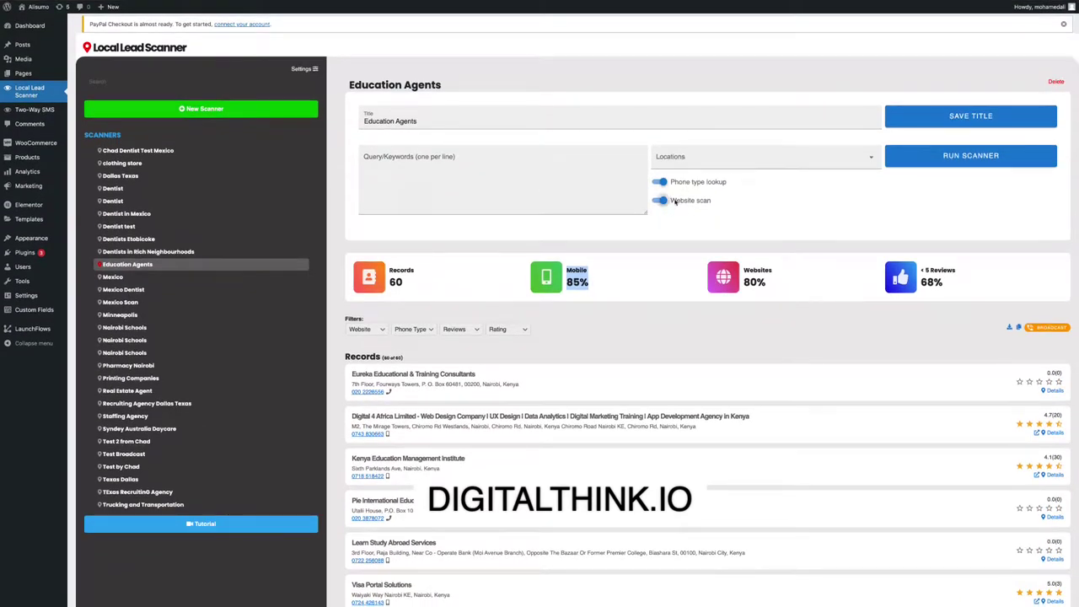
pyautogui.scroll(-20, 875, 319)
pyautogui.scroll(10, 874, 319)
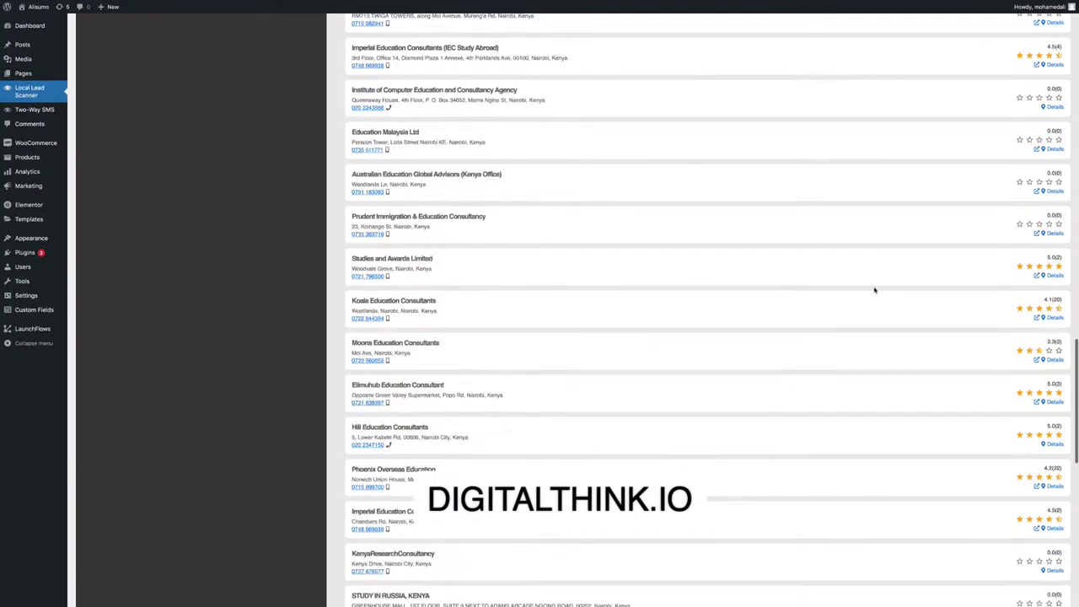
pyautogui.scroll(7, 853, 177)
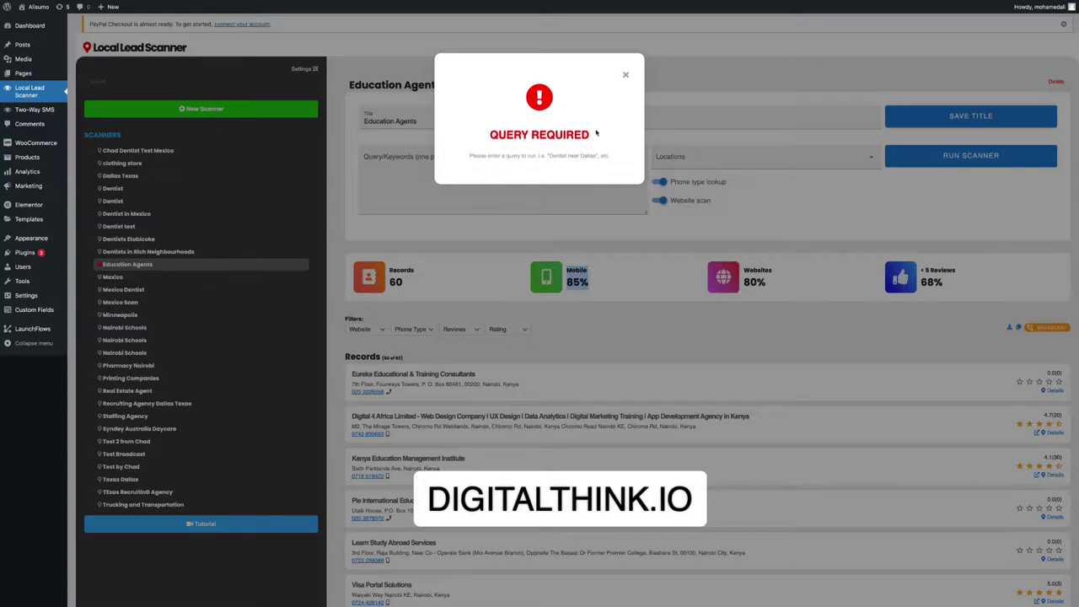
# Dismiss the Query Required warning and enter 'Educational Agency' as the search query.
pyautogui.click(624, 74)
pyautogui.click(446, 160)
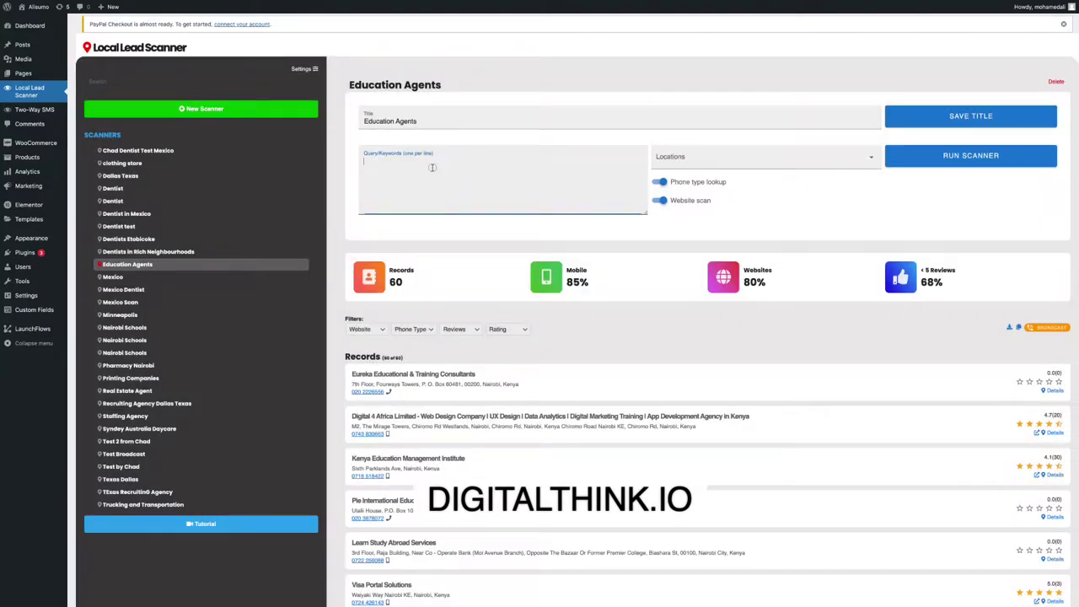
pyautogui.write('Educationa')
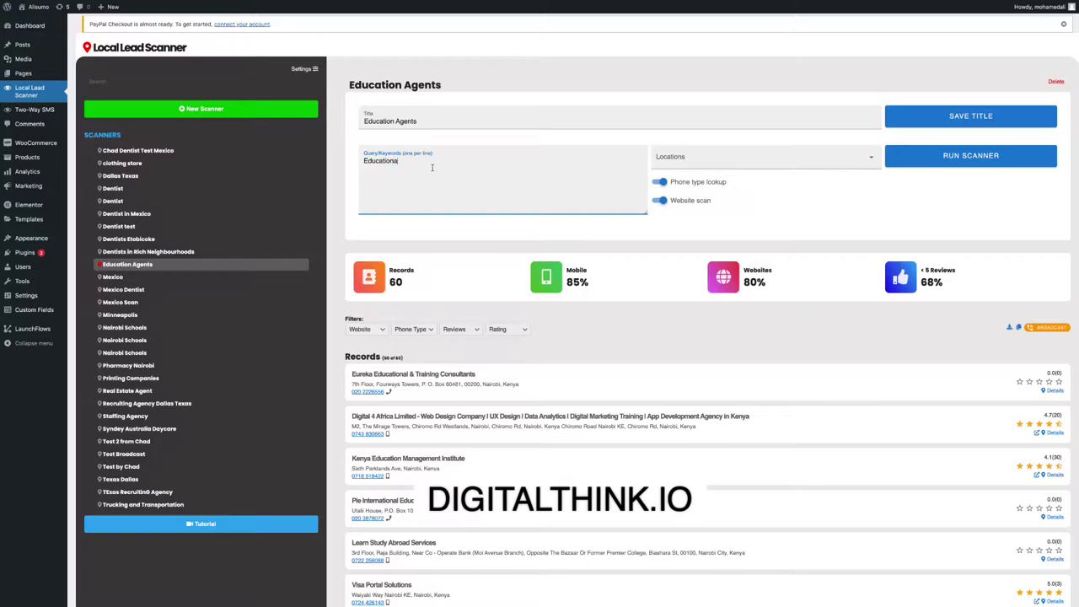
pyautogui.press('BackSpace')
pyautogui.press('BackSpace')
pyautogui.press('BackSpace')
pyautogui.write('o')
pyautogui.press('BackSpace')
pyautogui.press('BackSpace')
pyautogui.press('BackSpace')
pyautogui.write('onal Agency')
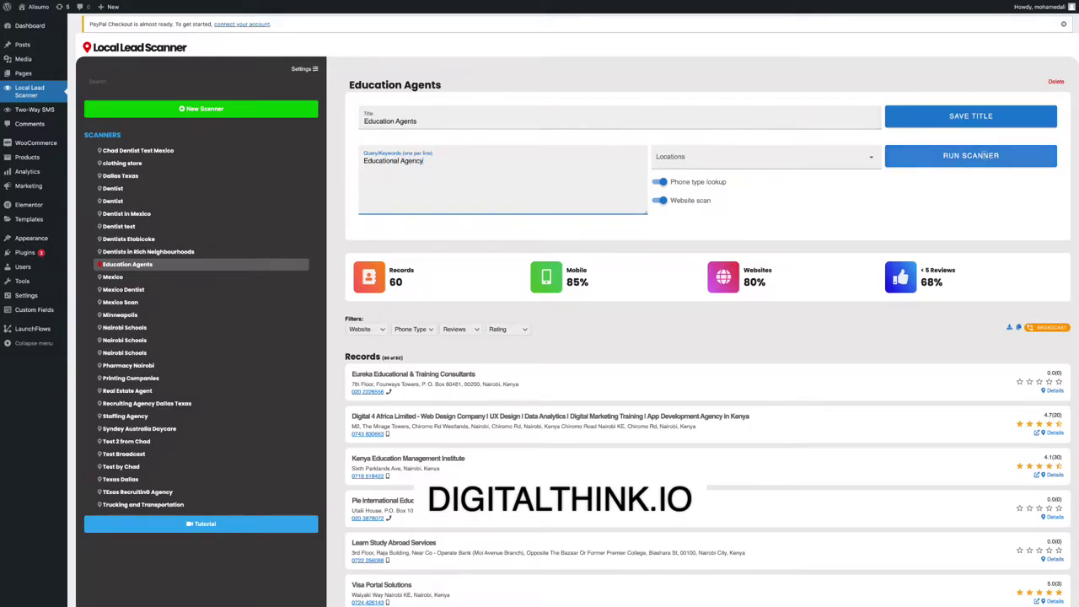
# Set the scan location to Mexico instead of GTA.
pyautogui.click(765, 157)
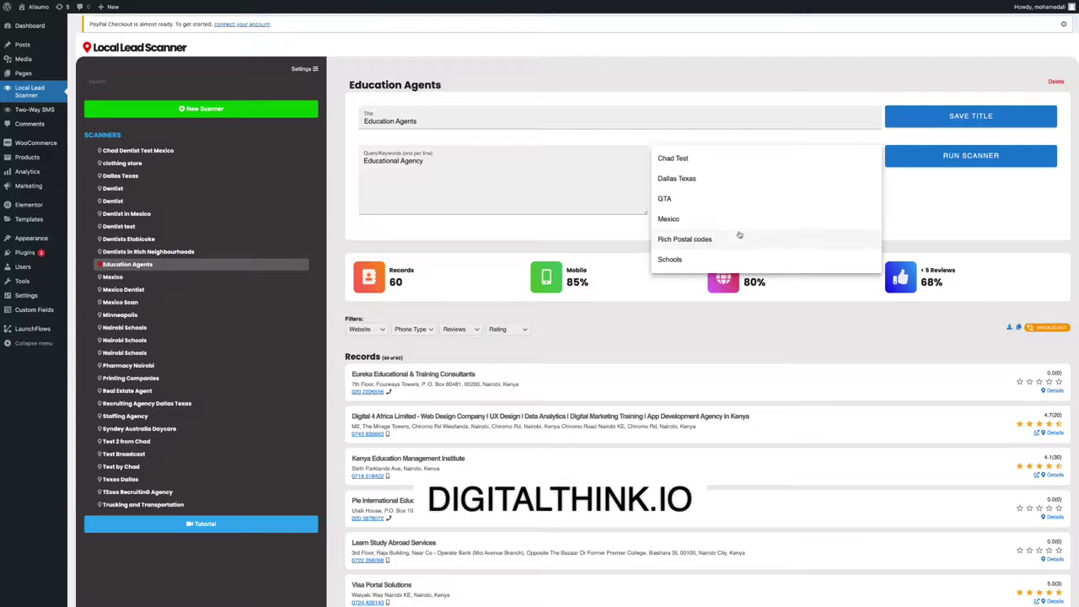
pyautogui.click(687, 202)
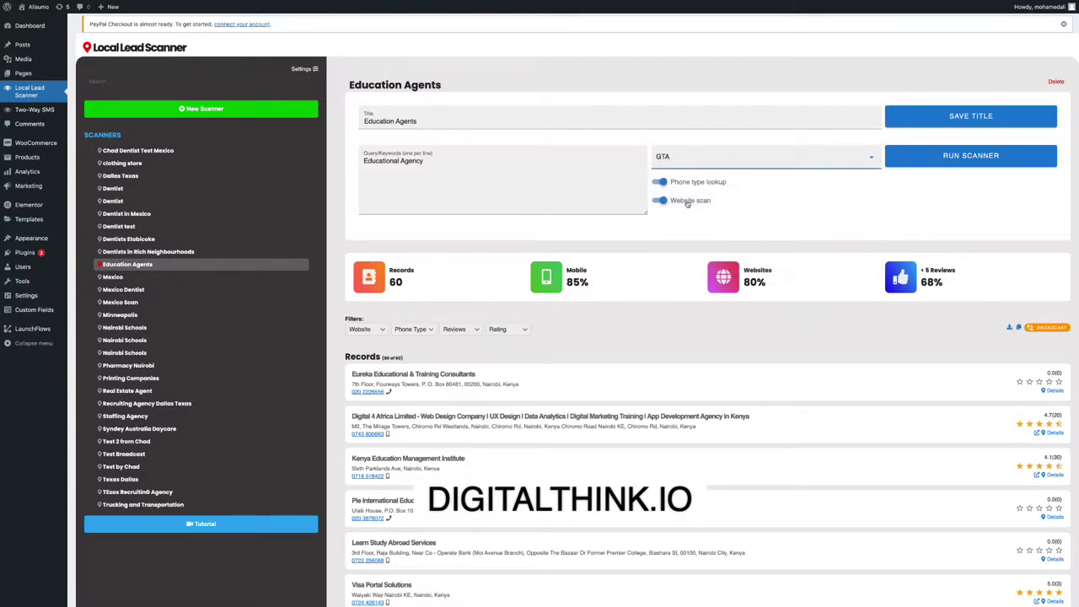
pyautogui.click(690, 160)
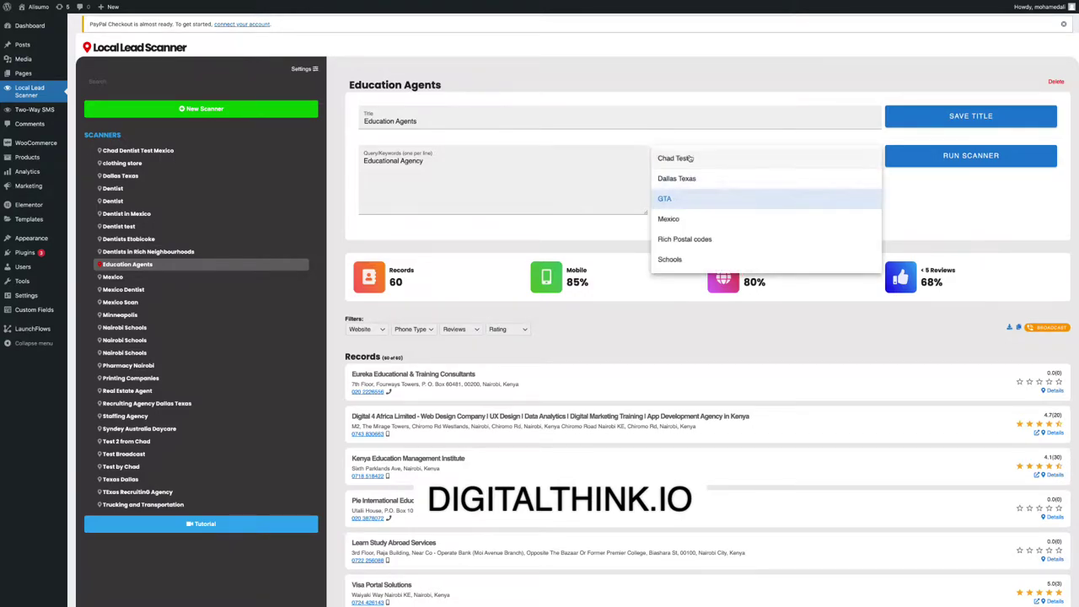
pyautogui.click(678, 219)
# Run the Educational Agency scan in Culiacán, Mexico and scroll to the new records.
pyautogui.click(950, 156)
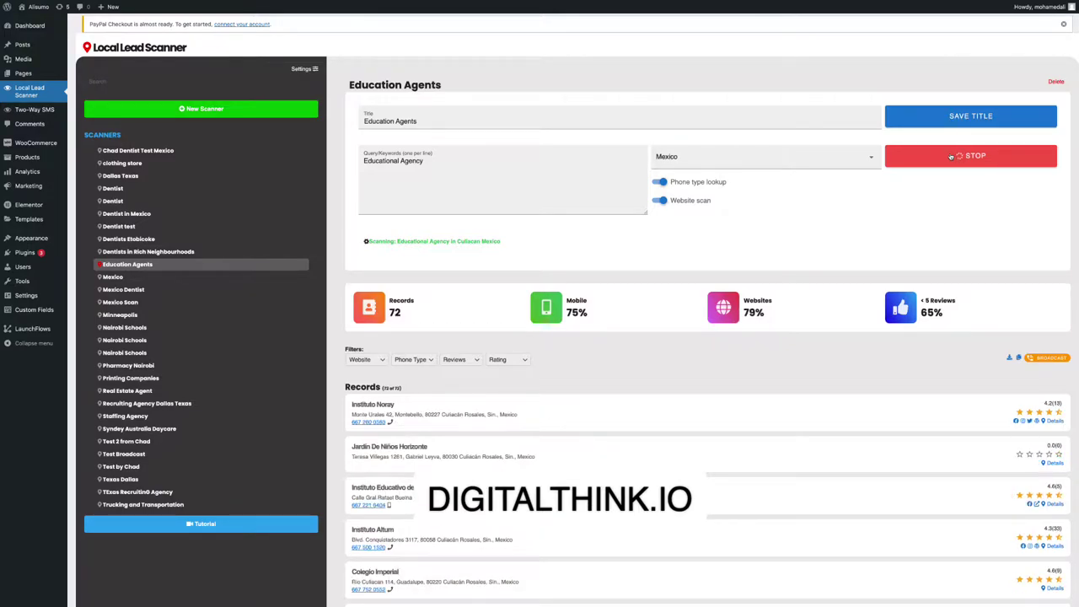
pyautogui.scroll(-5, 508, 183)
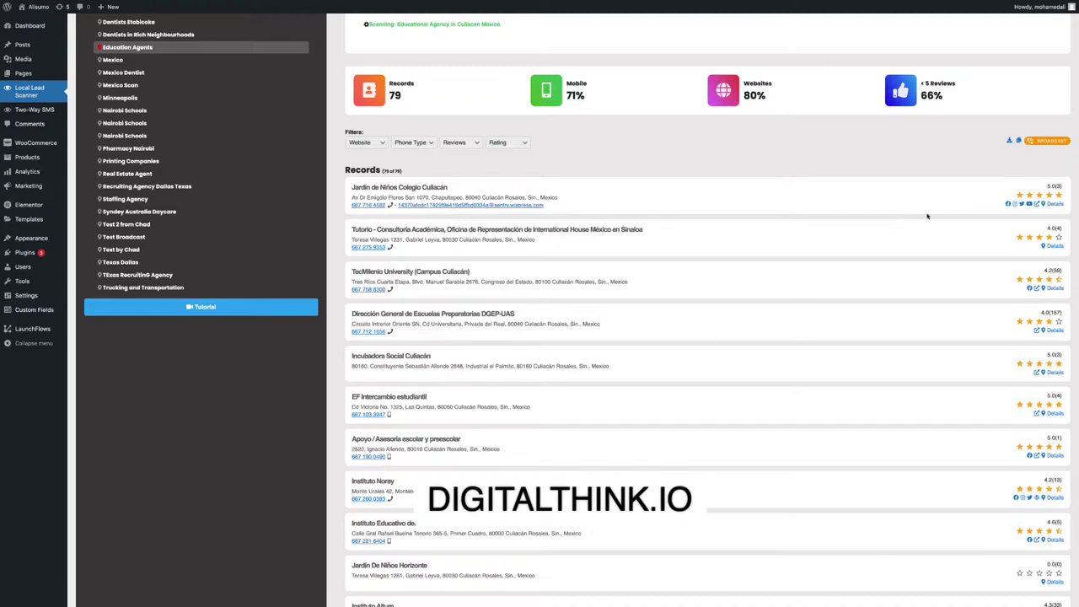
# Open the first record's Facebook link and select the opened page's web address.
pyautogui.click(1006, 204)
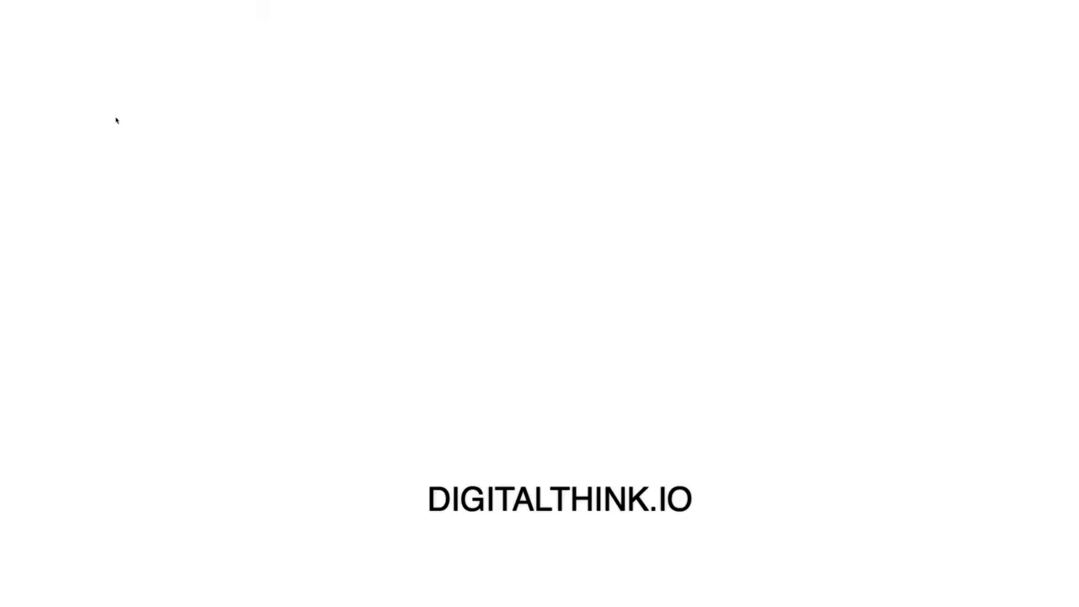
pyautogui.moveTo(51, 3)
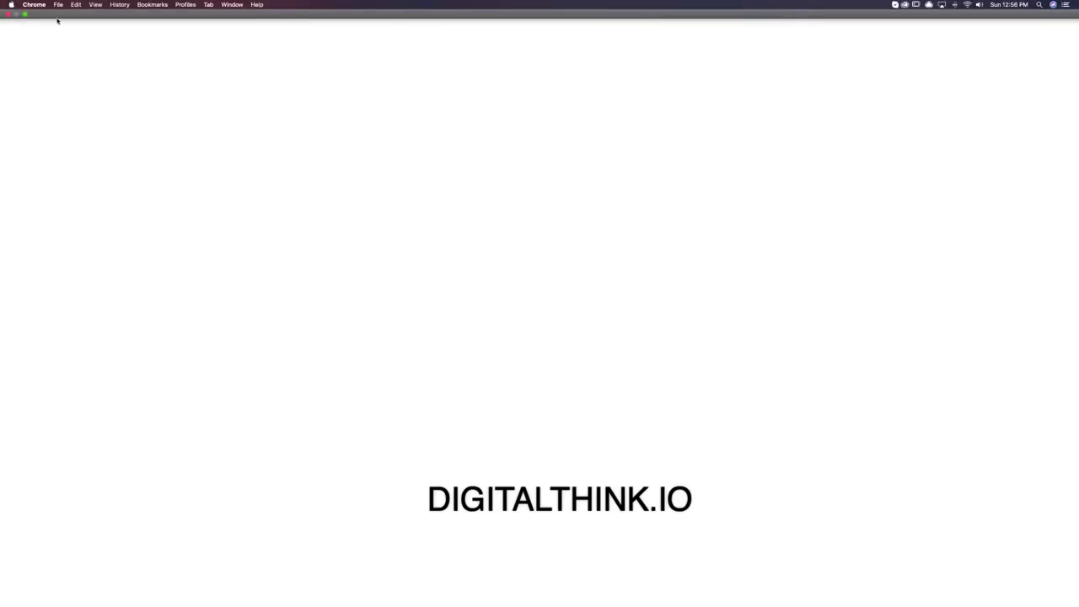
pyautogui.click(25, 14)
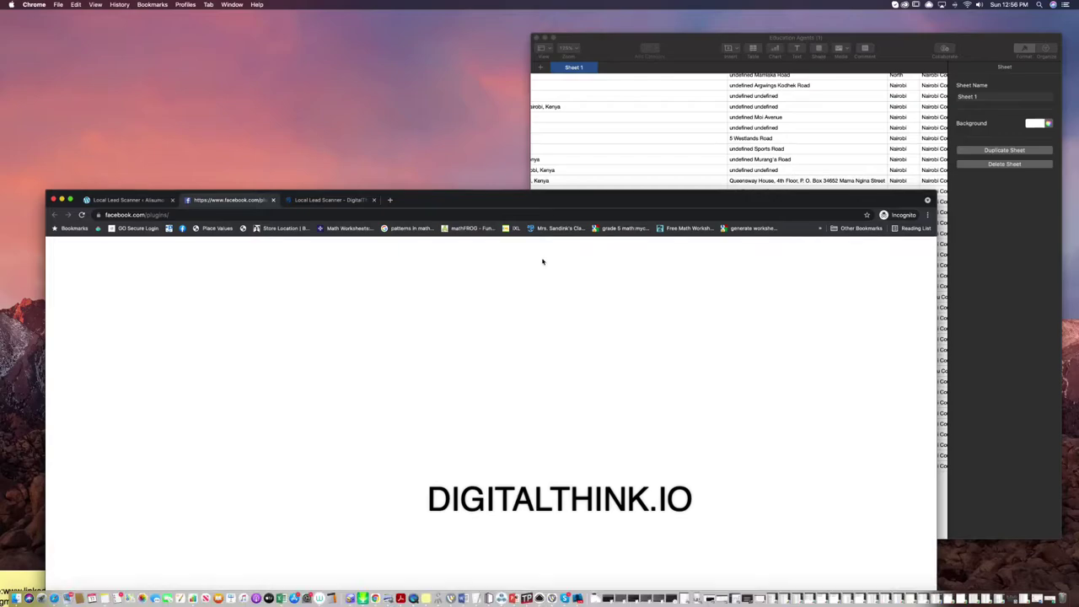
pyautogui.click(182, 215)
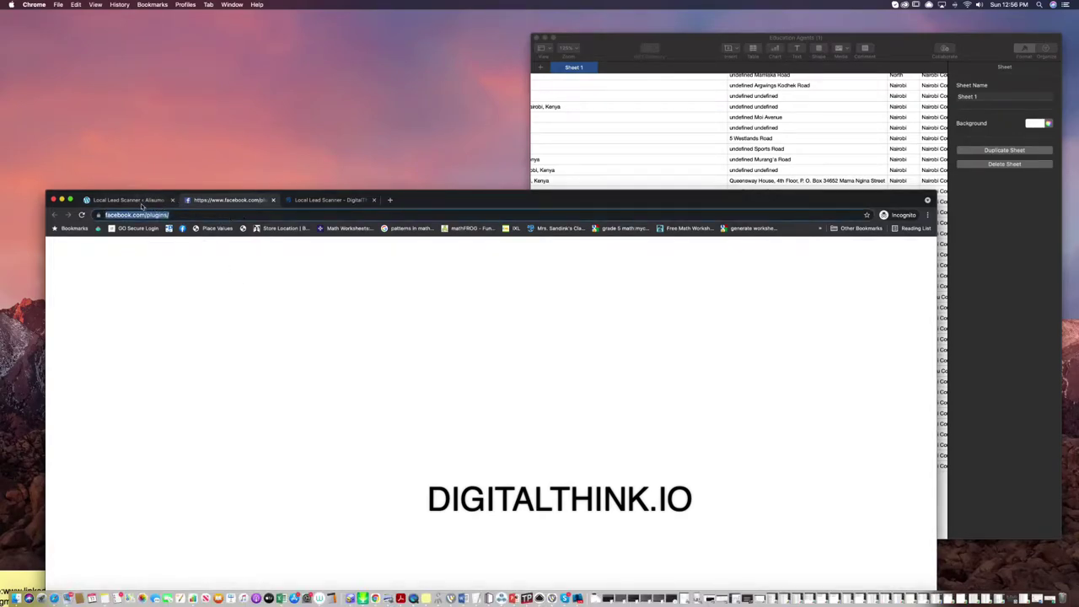
# Return to the Culiacán results and open Universidad Católica de Culiacán's Facebook page.
pyautogui.click(115, 200)
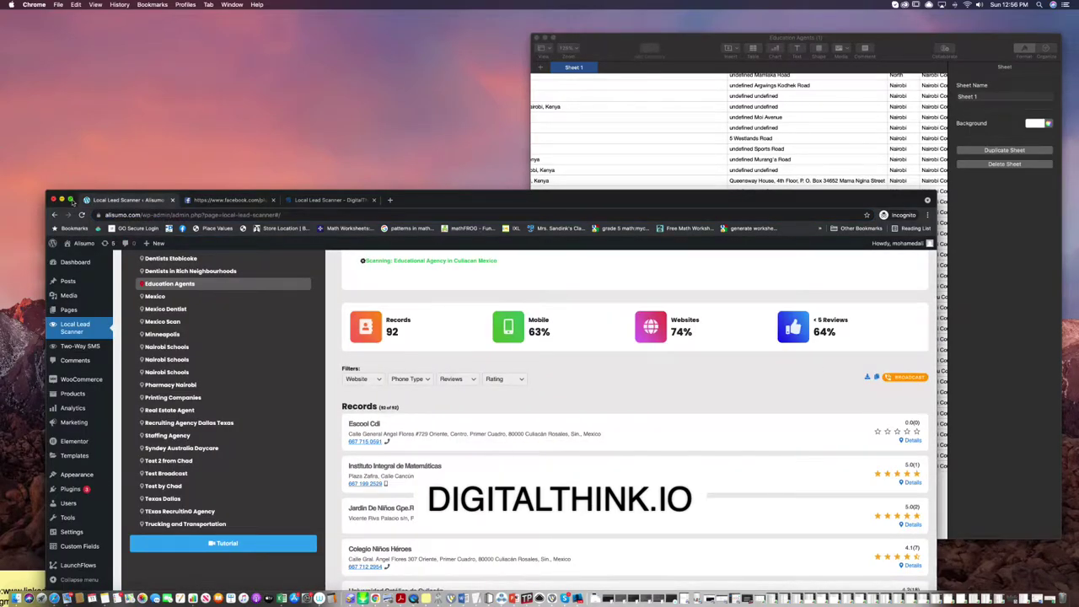
pyautogui.click(71, 199)
pyautogui.scroll(-6, 862, 312)
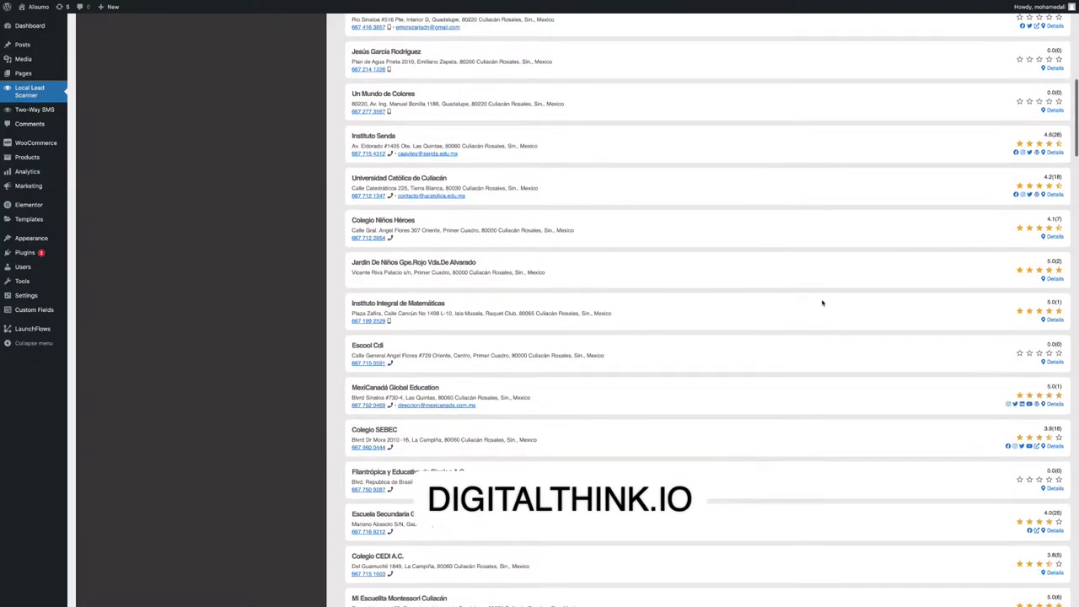
pyautogui.click(1015, 195)
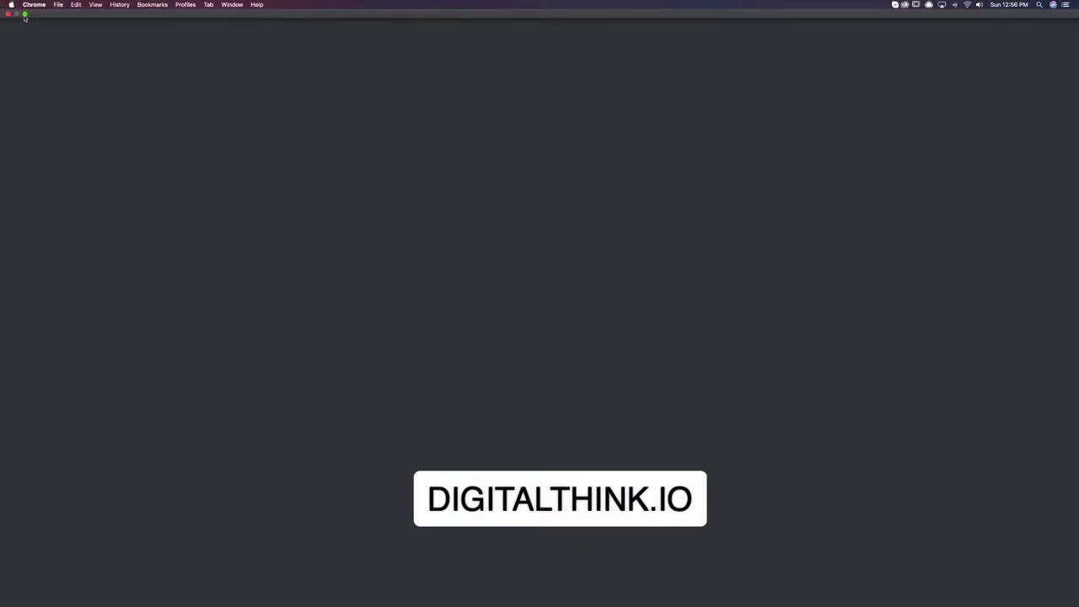
# Scroll through the UCA university Facebook page, then switch to the DigitalThink Local Lead Scanner tab.
pyautogui.click(23, 19)
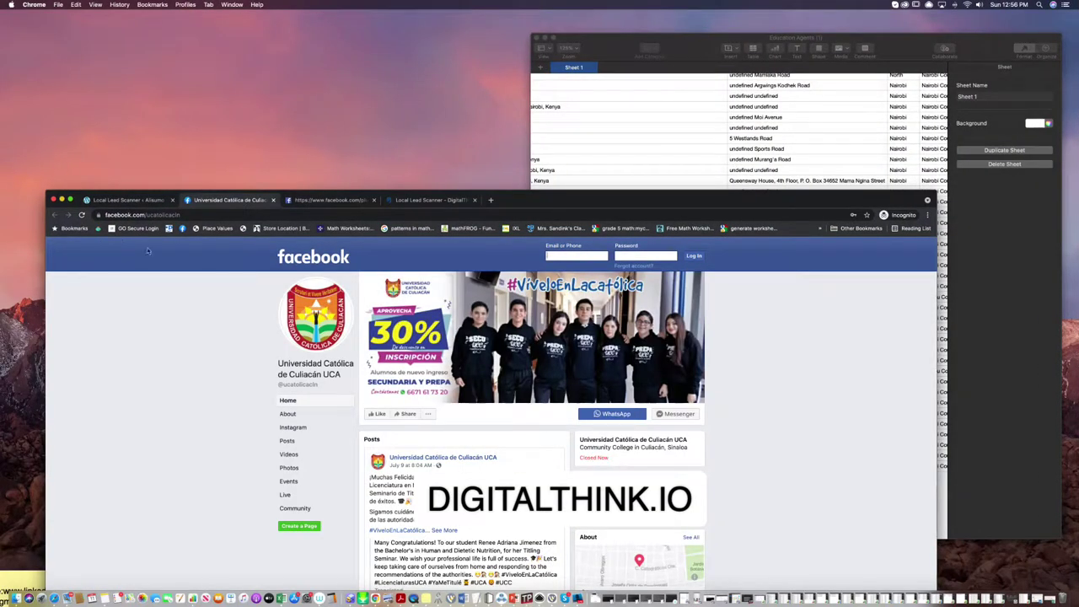
pyautogui.click(71, 200)
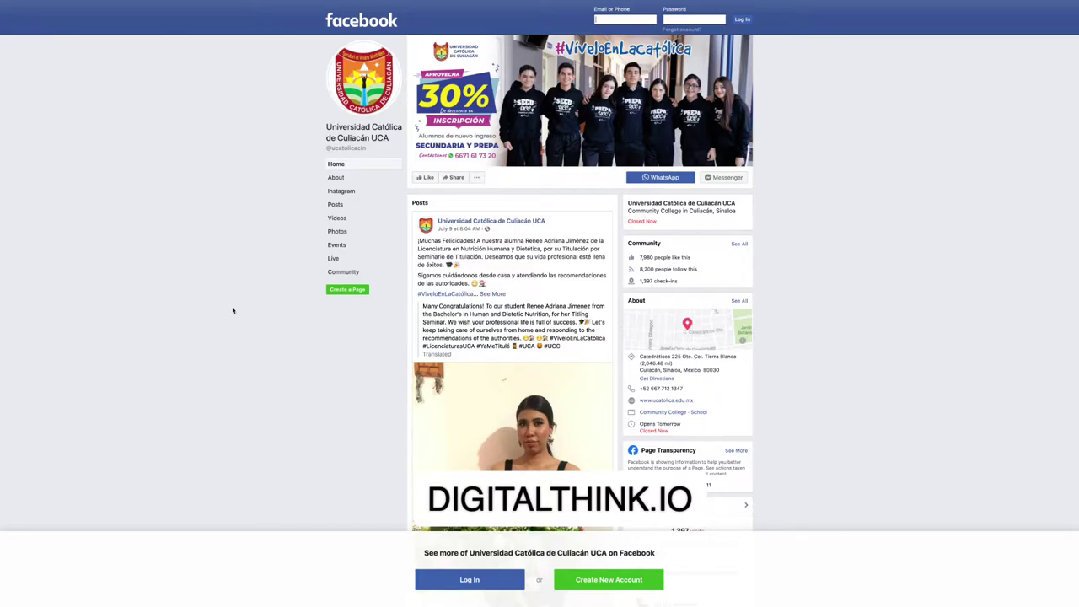
pyautogui.scroll(-1, 514, 386)
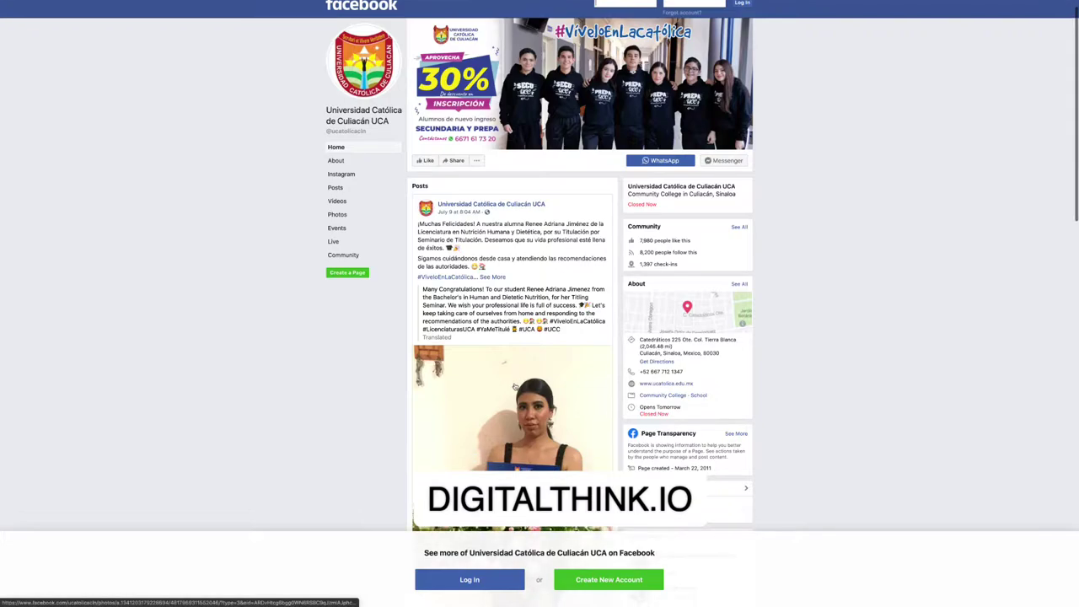
pyautogui.scroll(-6, 514, 386)
pyautogui.scroll(-8, 514, 386)
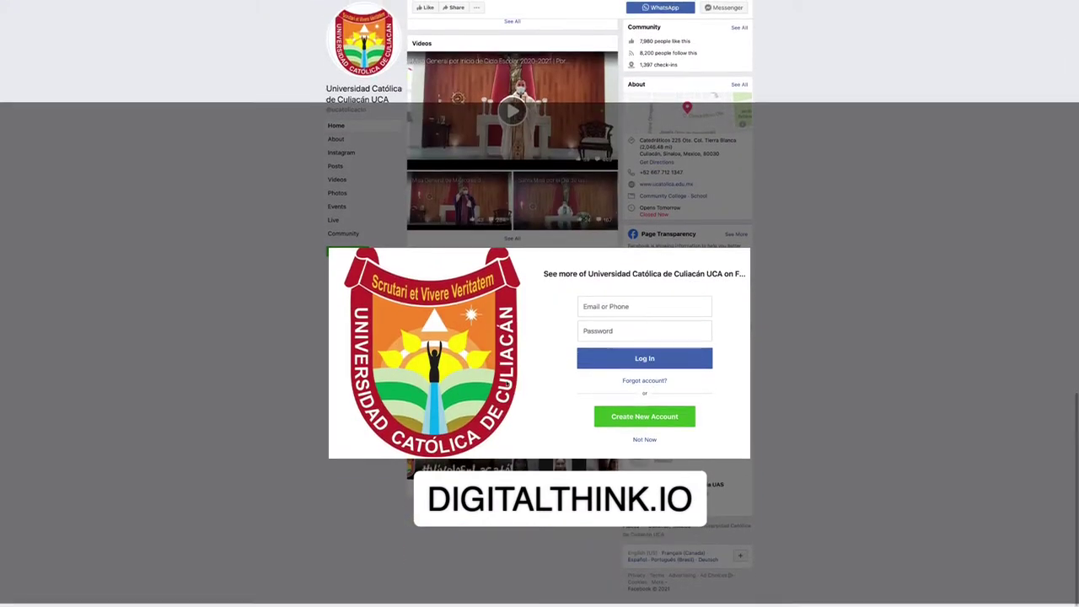
pyautogui.scroll(15, 514, 386)
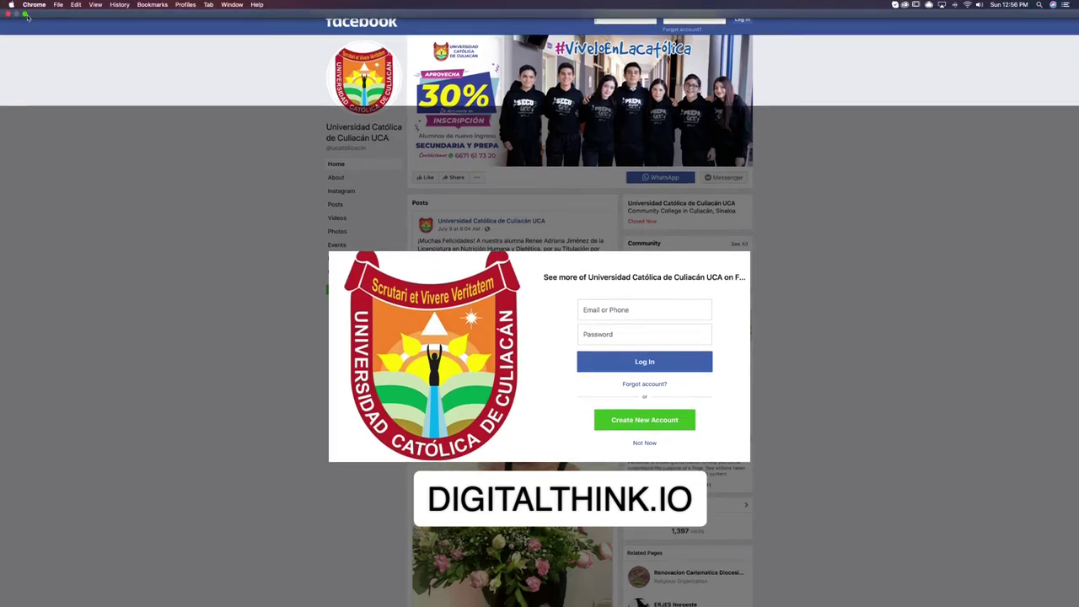
pyautogui.click(27, 16)
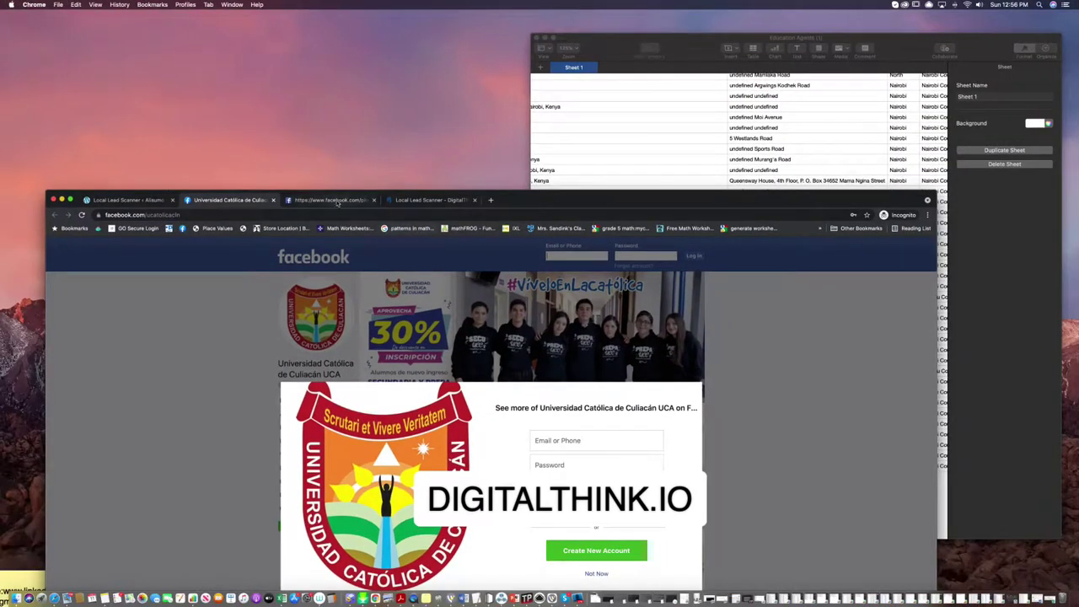
pyautogui.click(430, 200)
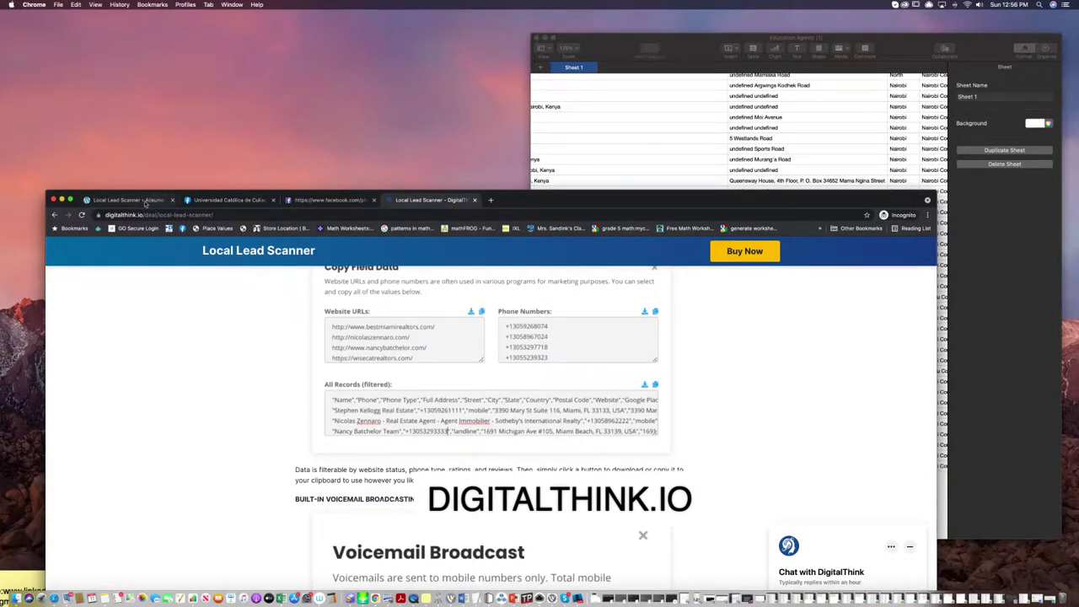
# Show the Culiacán Education Agents results, now 120 records, full screen and scroll the listings.
pyautogui.click(152, 199)
pyautogui.click(69, 200)
pyautogui.scroll(10, 931, 240)
pyautogui.scroll(-3, 931, 239)
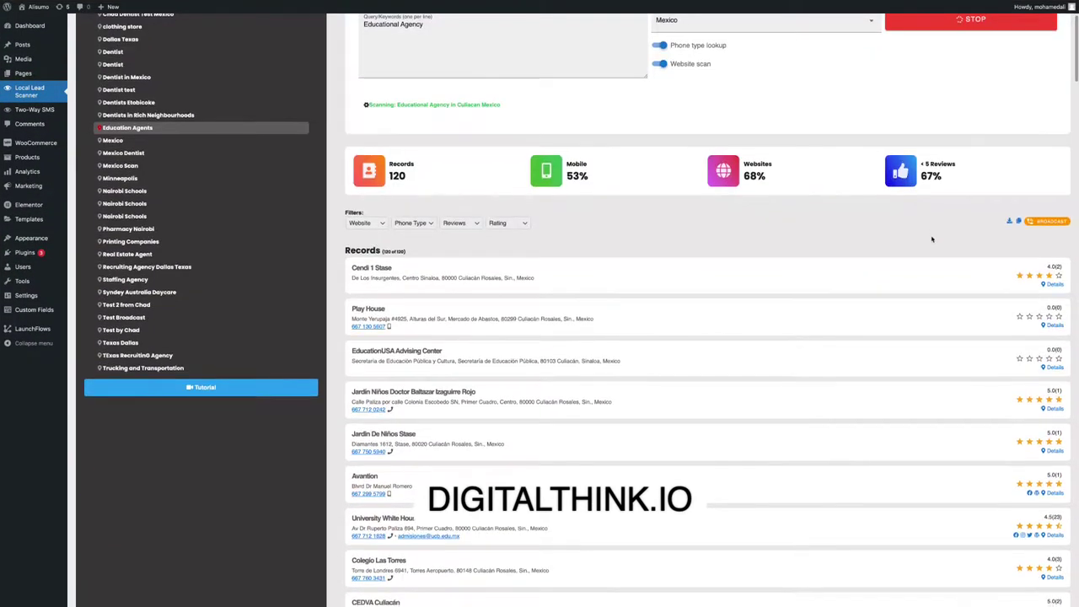
pyautogui.scroll(-1, 932, 240)
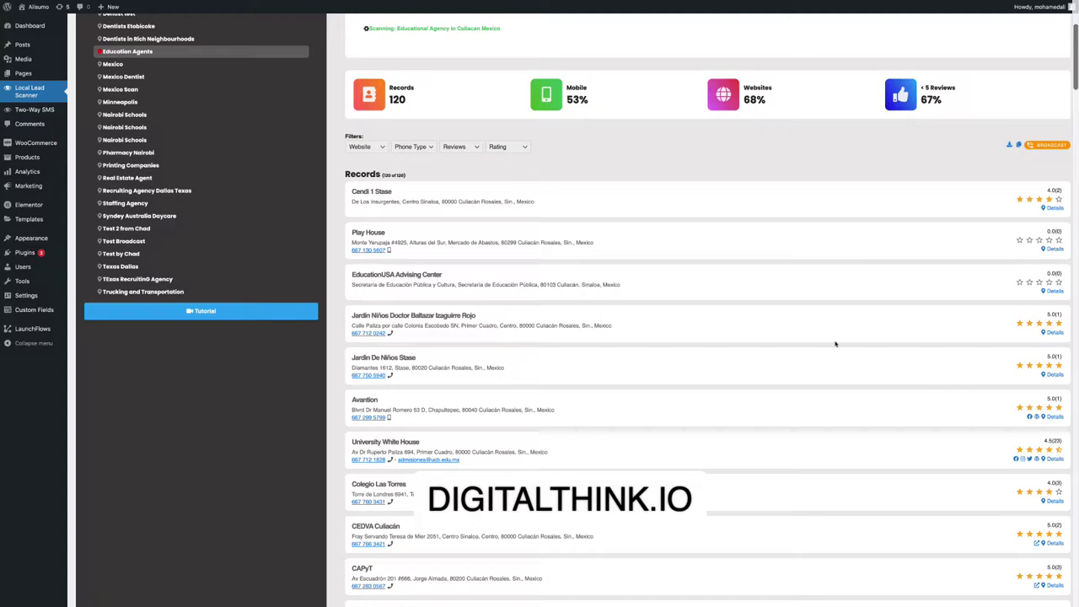
pyautogui.scroll(-4, 835, 343)
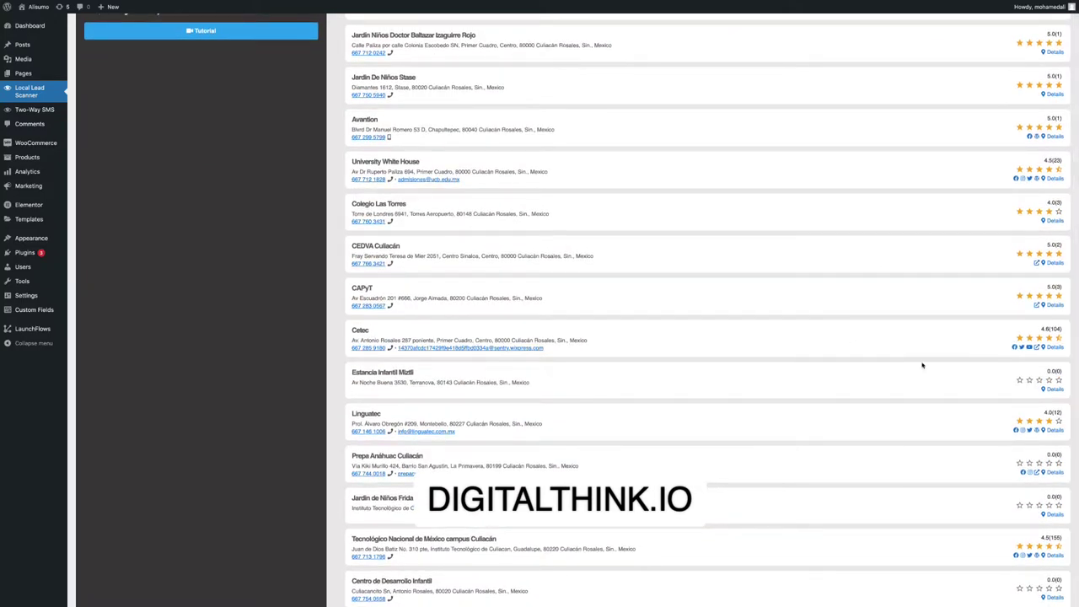
pyautogui.scroll(1, 1058, 279)
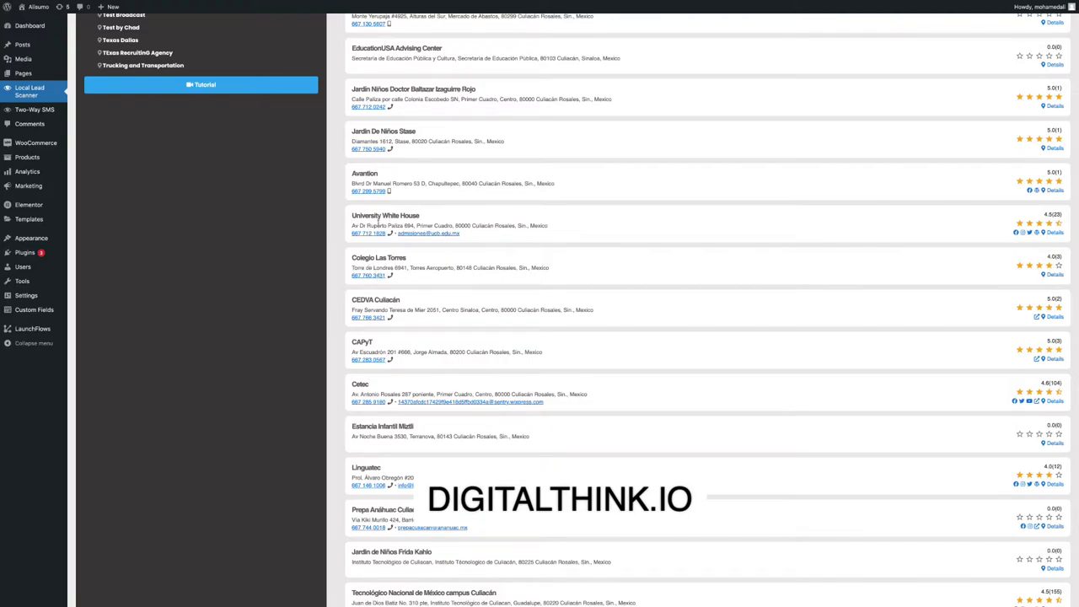
# Open Universidad Casa Blanca's website (ucb.edu.mx) and scroll its homepage down and back up.
pyautogui.click(1039, 236)
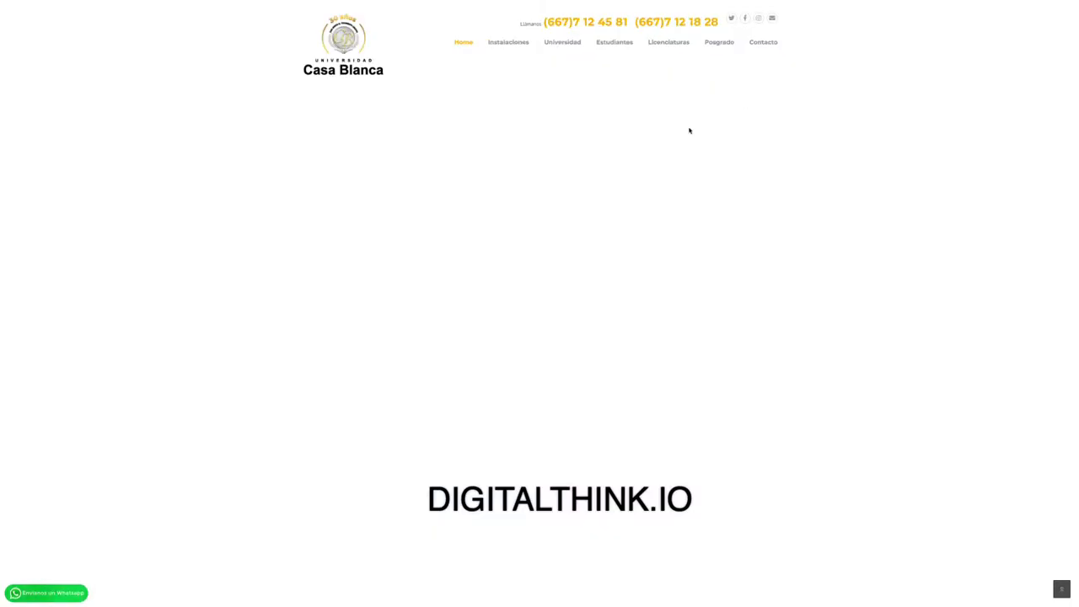
pyautogui.scroll(-10, 679, 133)
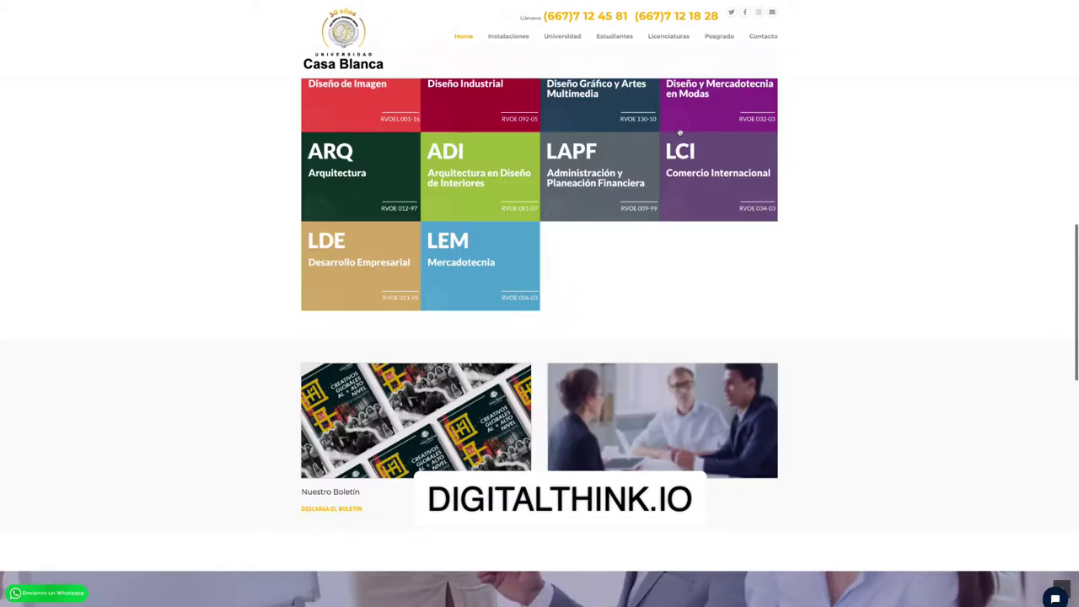
pyautogui.scroll(-10, 679, 132)
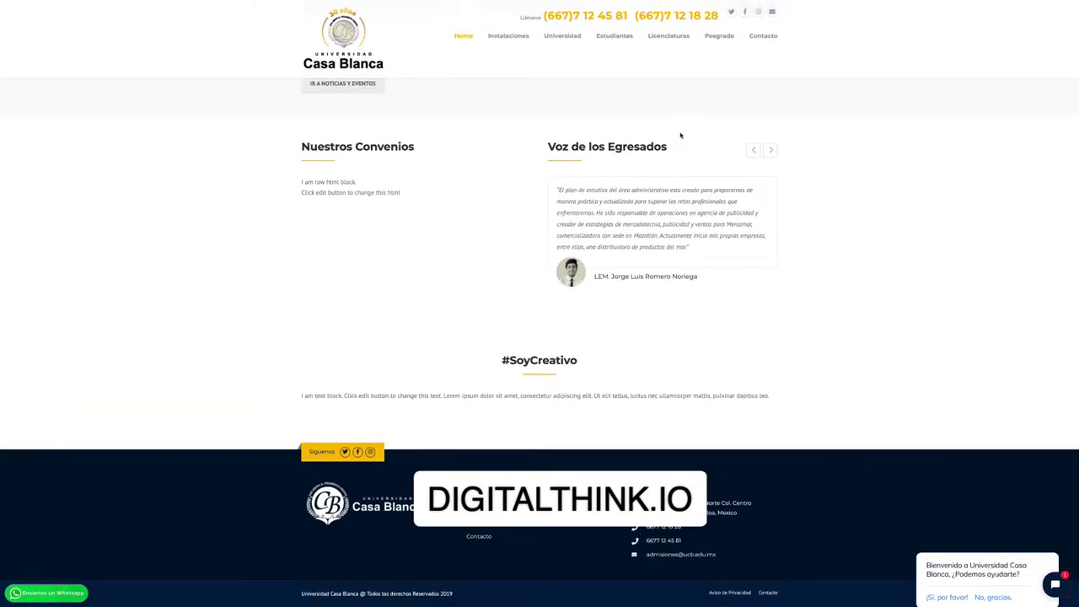
pyautogui.scroll(15, 680, 135)
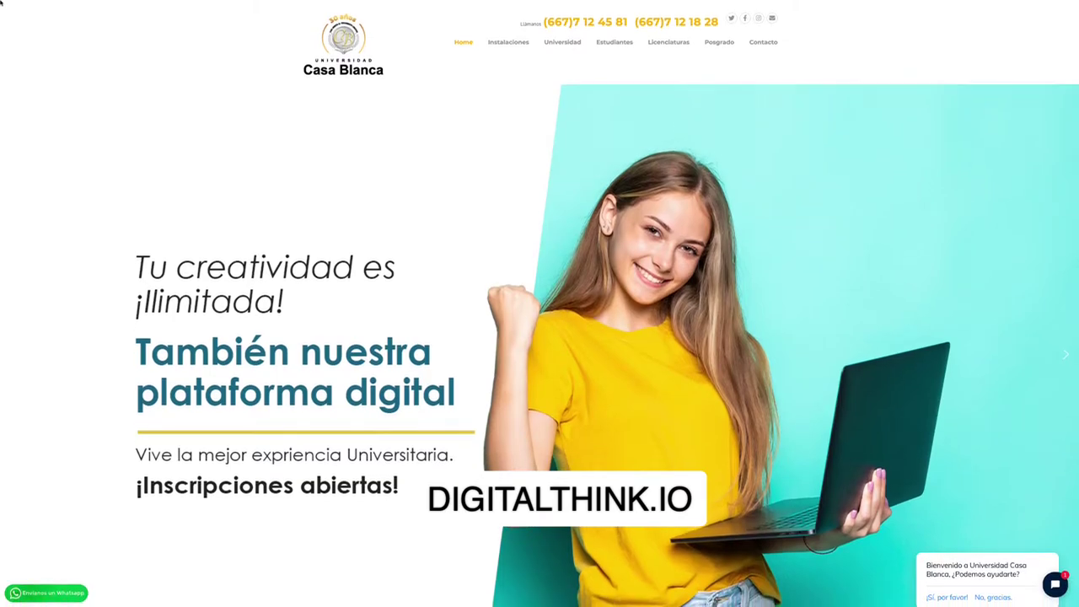
pyautogui.moveTo(1, 3)
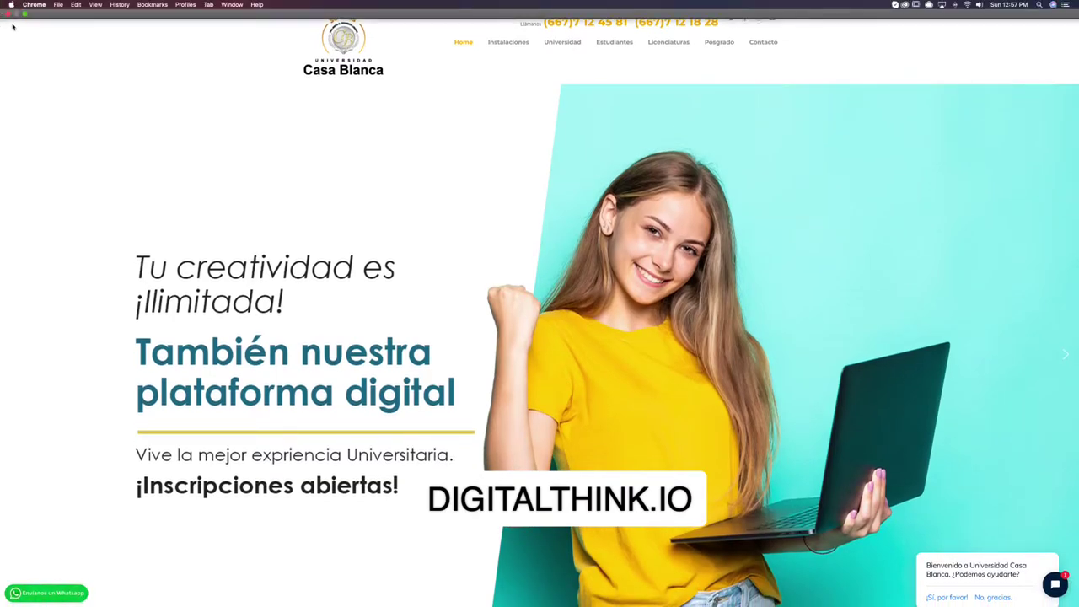
pyautogui.click(21, 16)
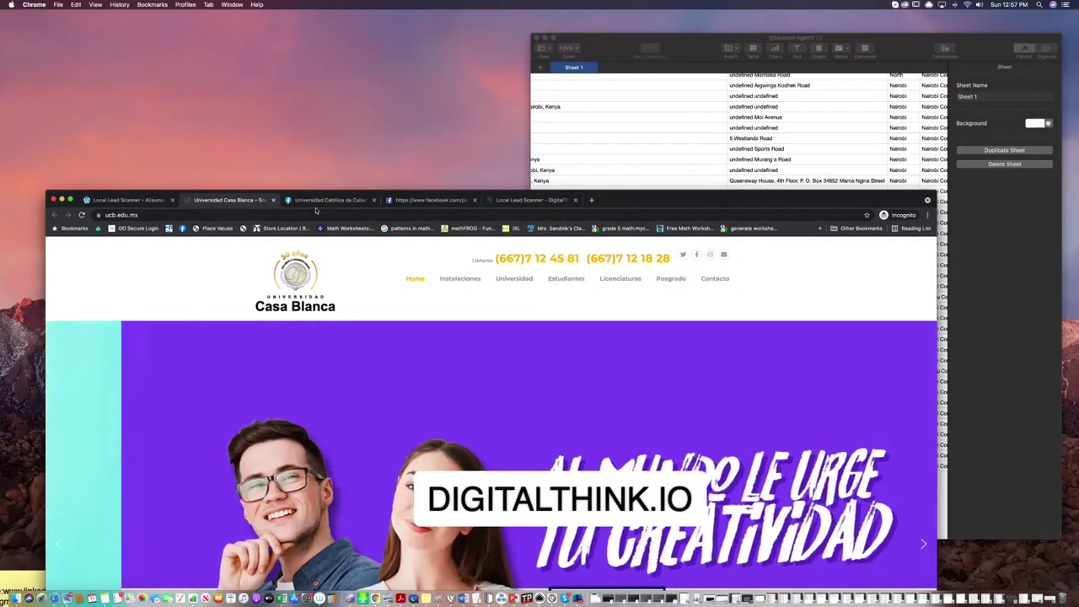
# Scroll down the Culiacán Education Agents records and back up to the 120-record, 53% mobile summary.
pyautogui.click(124, 200)
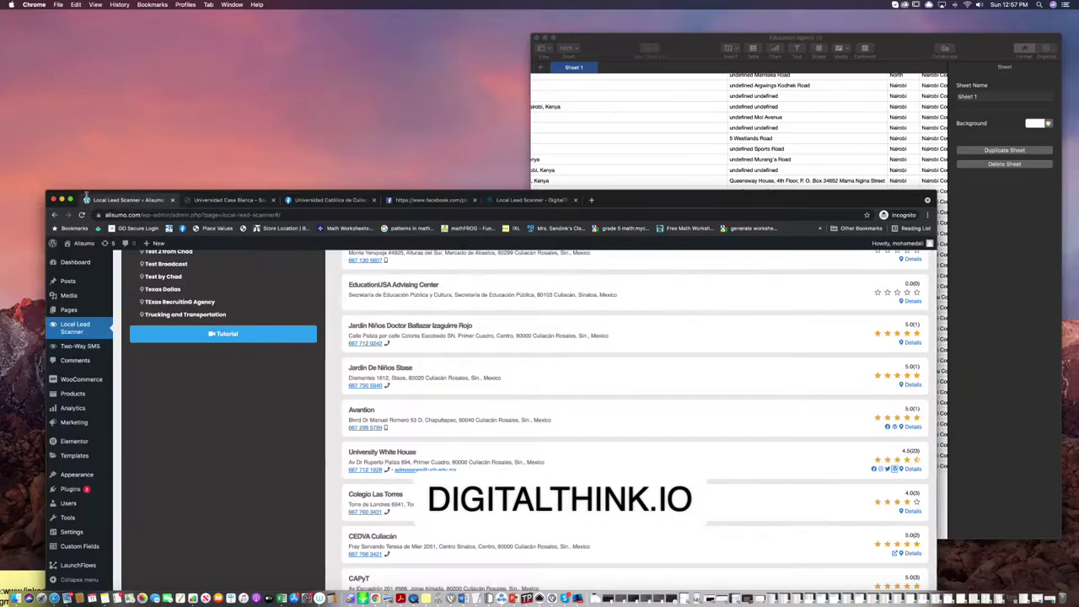
pyautogui.click(71, 199)
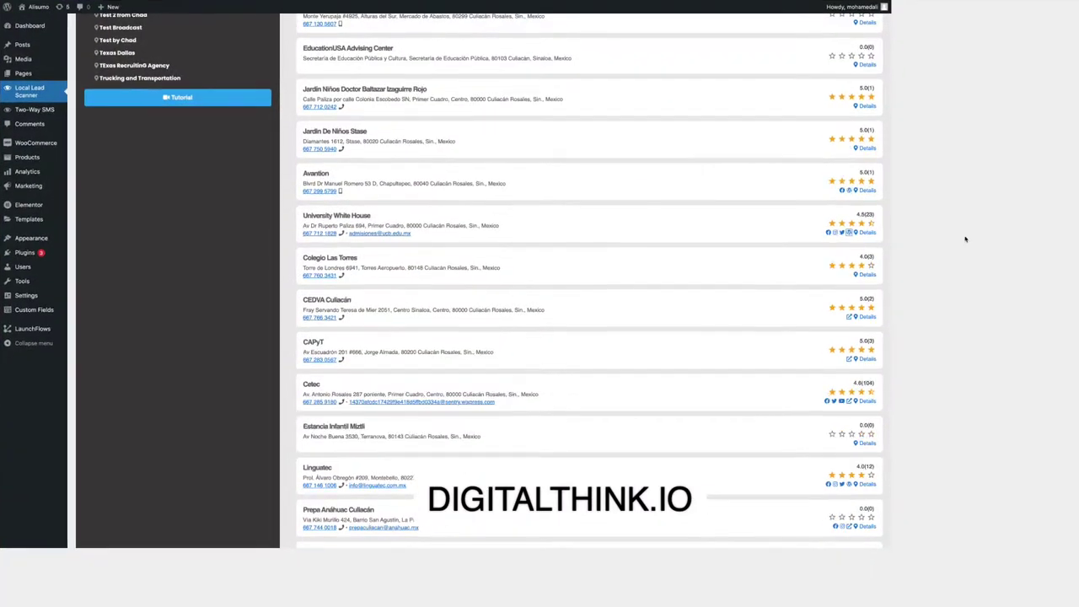
pyautogui.scroll(5, 934, 276)
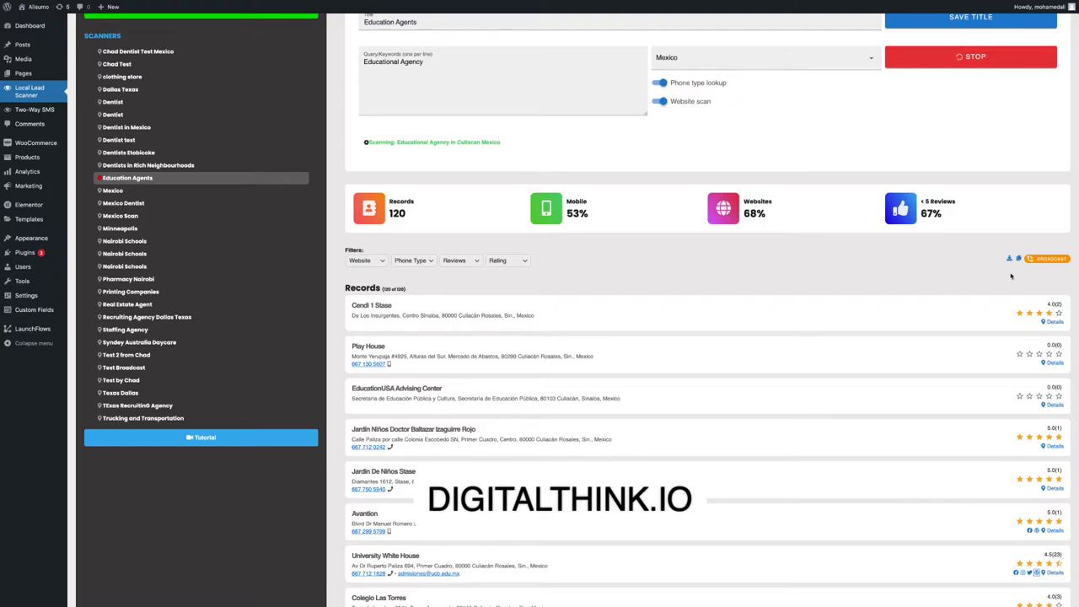
pyautogui.scroll(-4, 1010, 276)
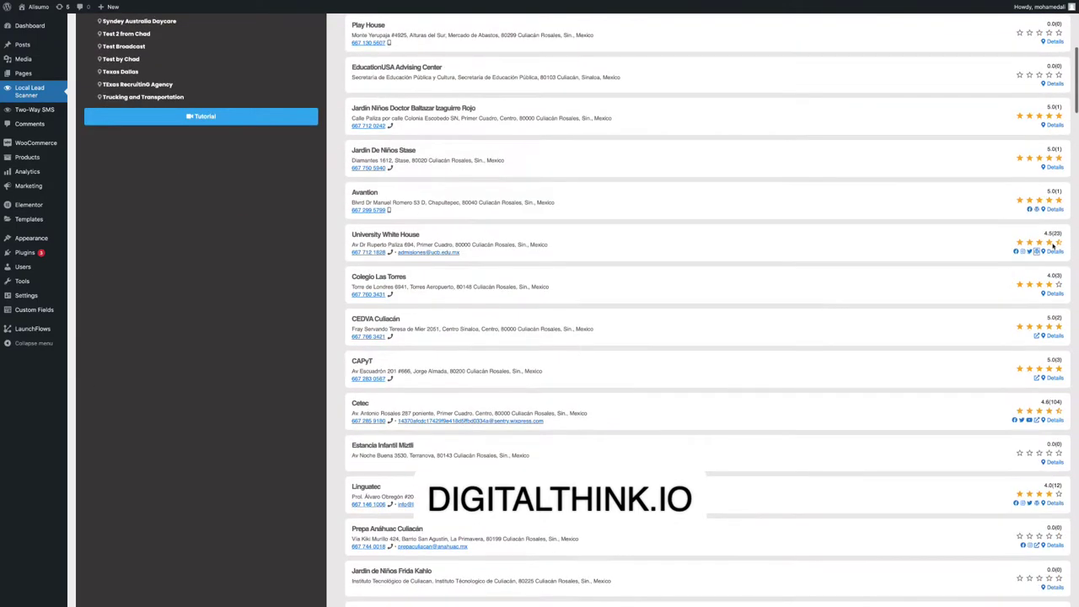
pyautogui.scroll(-5, 920, 335)
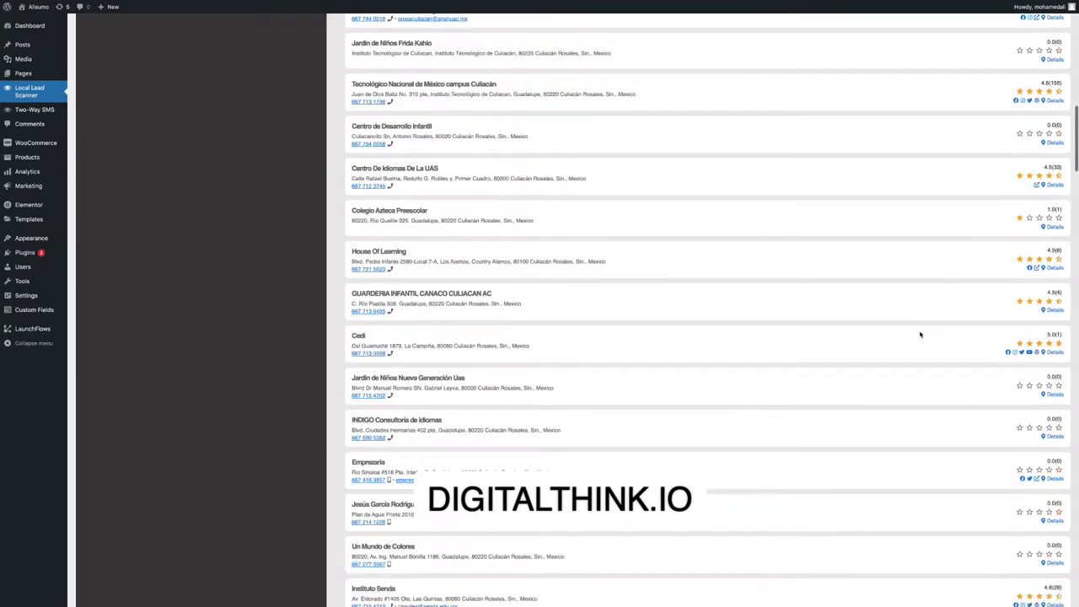
pyautogui.scroll(2, 570, 287)
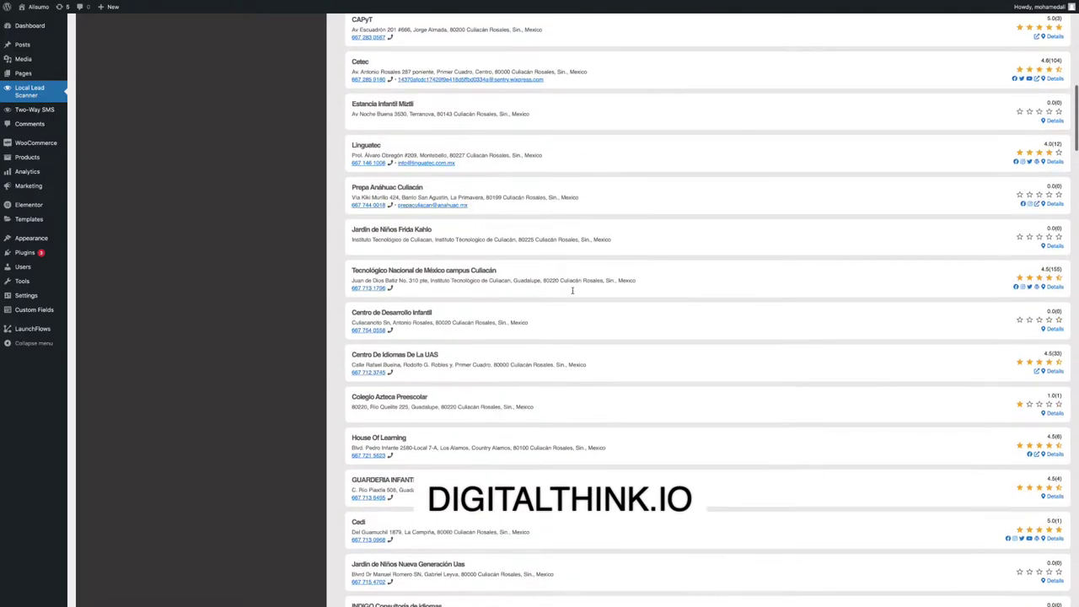
pyautogui.scroll(1, 430, 302)
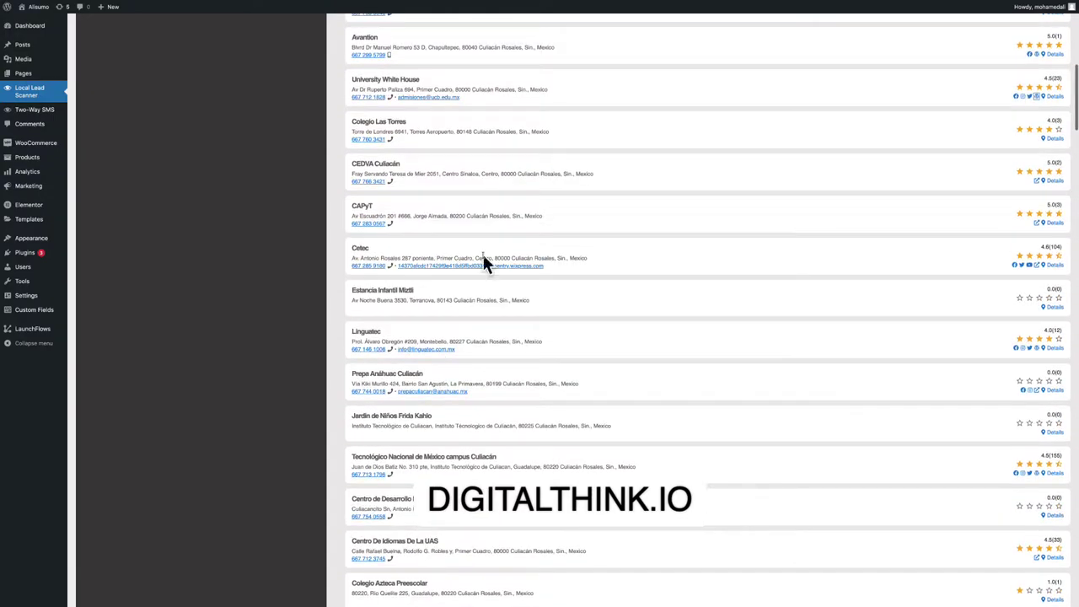
pyautogui.scroll(2, 425, 274)
pyautogui.scroll(5, 424, 275)
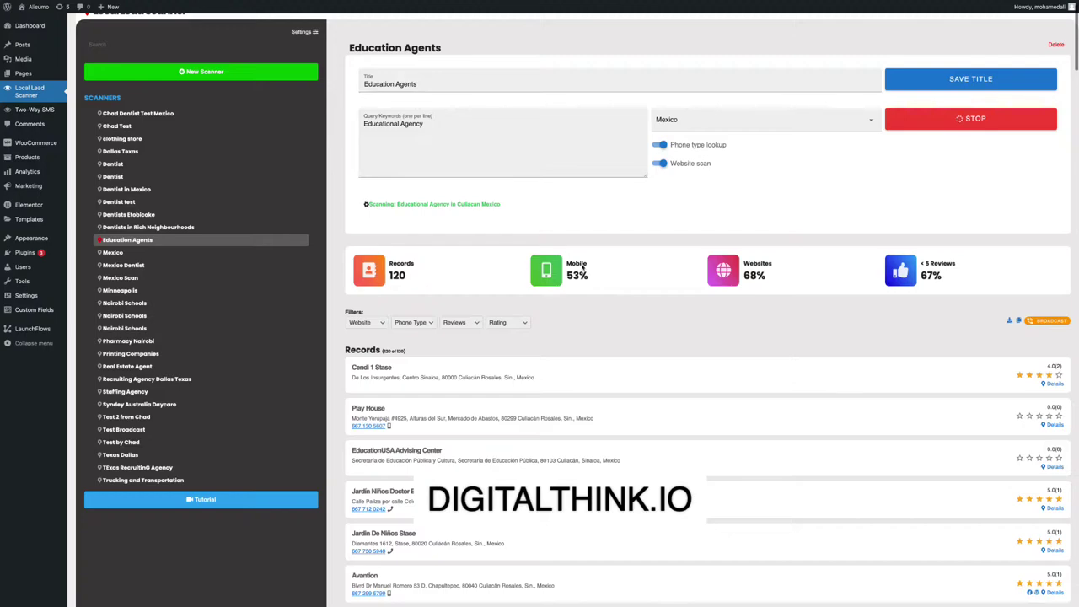
# Open the Voicemail/Text Broadcast window, compare its Text Message and Voicemail tabs, and close it.
pyautogui.moveTo(605, 280); pyautogui.dragTo(532, 251)
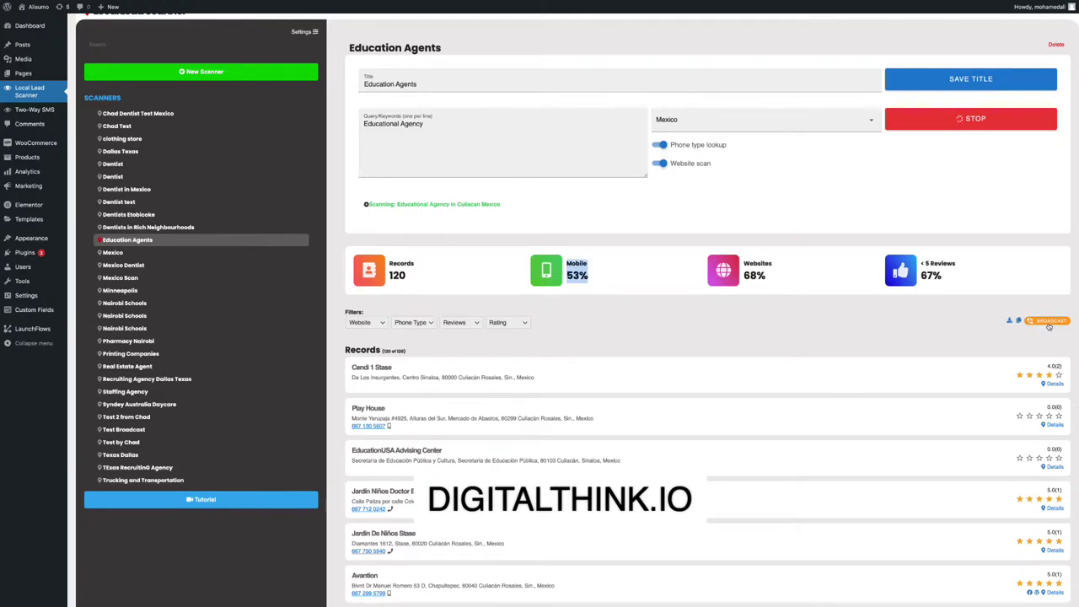
pyautogui.click(1047, 321)
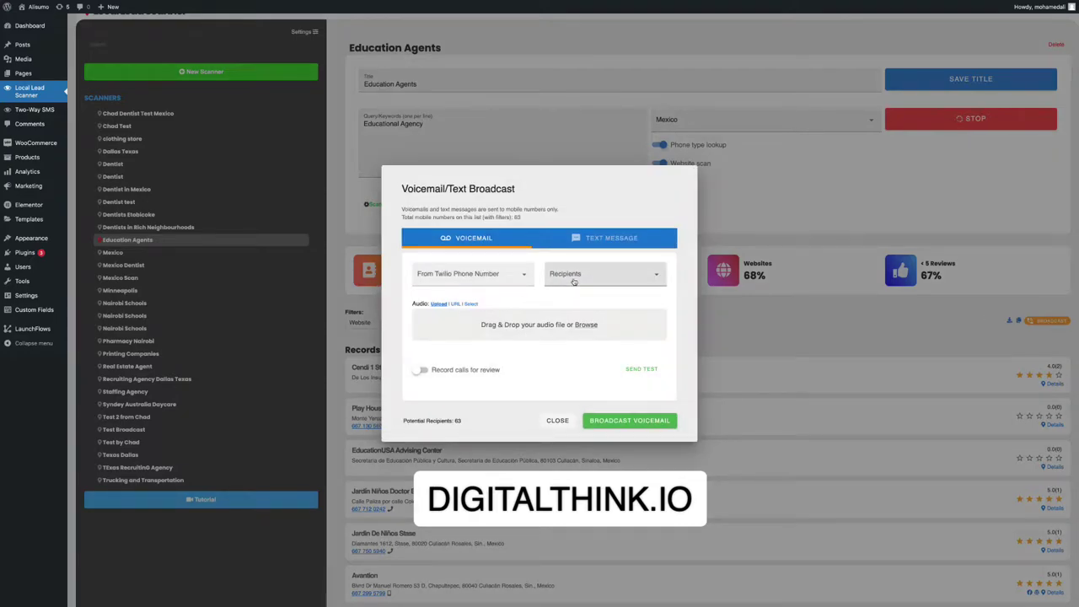
pyautogui.click(610, 238)
pyautogui.click(468, 238)
pyautogui.click(609, 240)
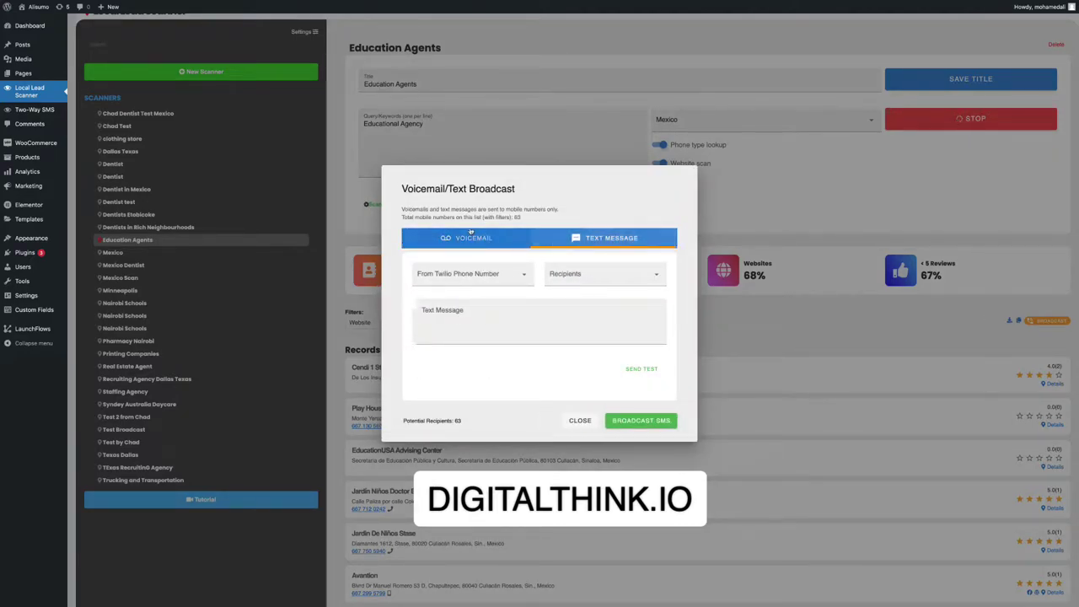
pyautogui.click(467, 237)
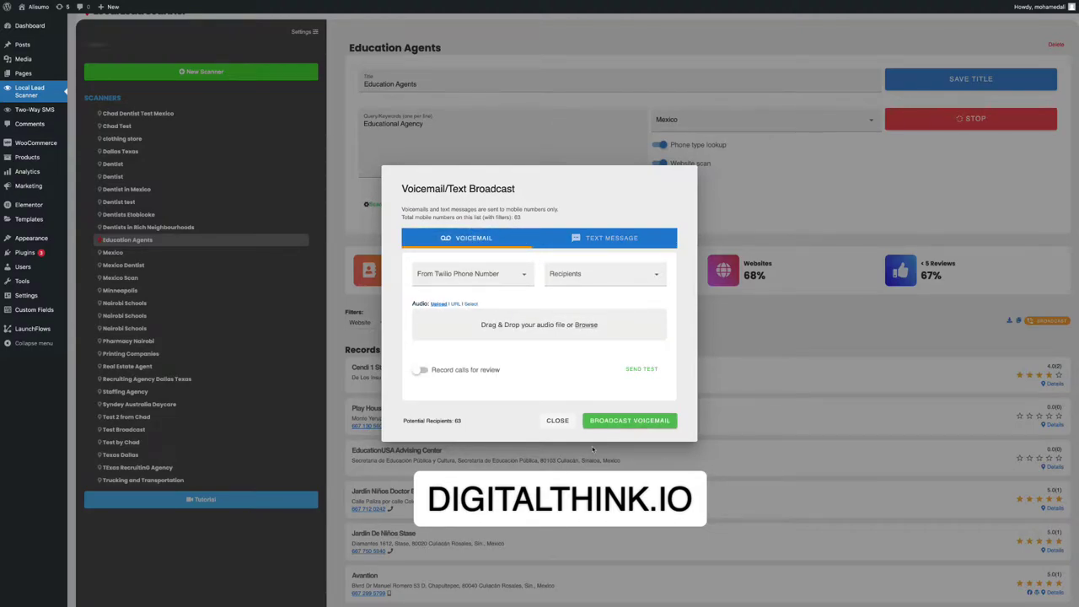
pyautogui.click(557, 420)
pyautogui.click(26, 110)
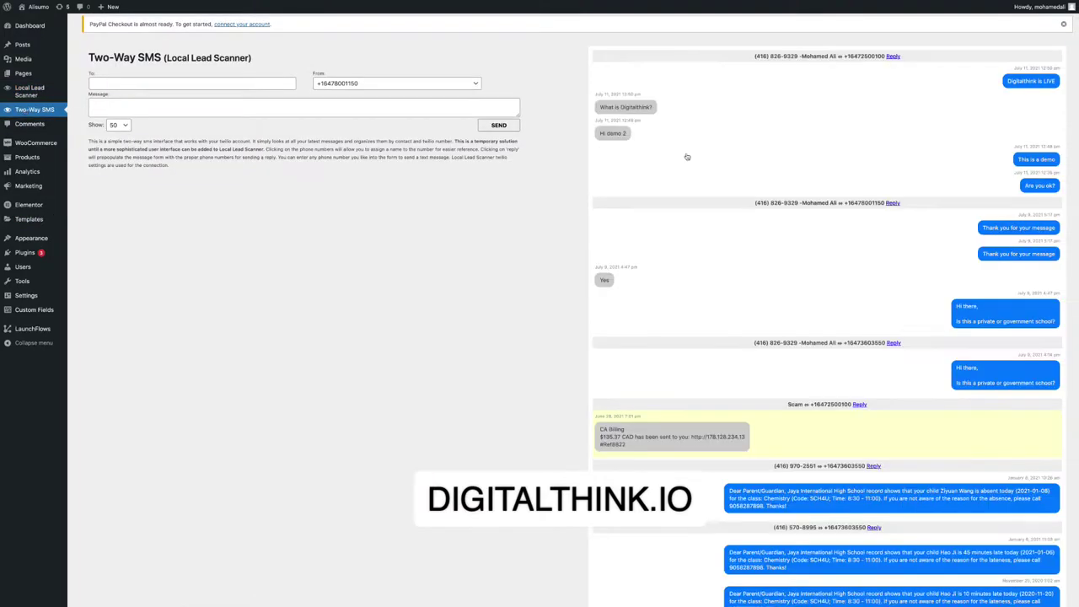
# Enter the recipient's mobile number in To:, type 'Hi this is a test', and send it.
pyautogui.scroll(-10, 686, 157)
pyautogui.click(181, 85)
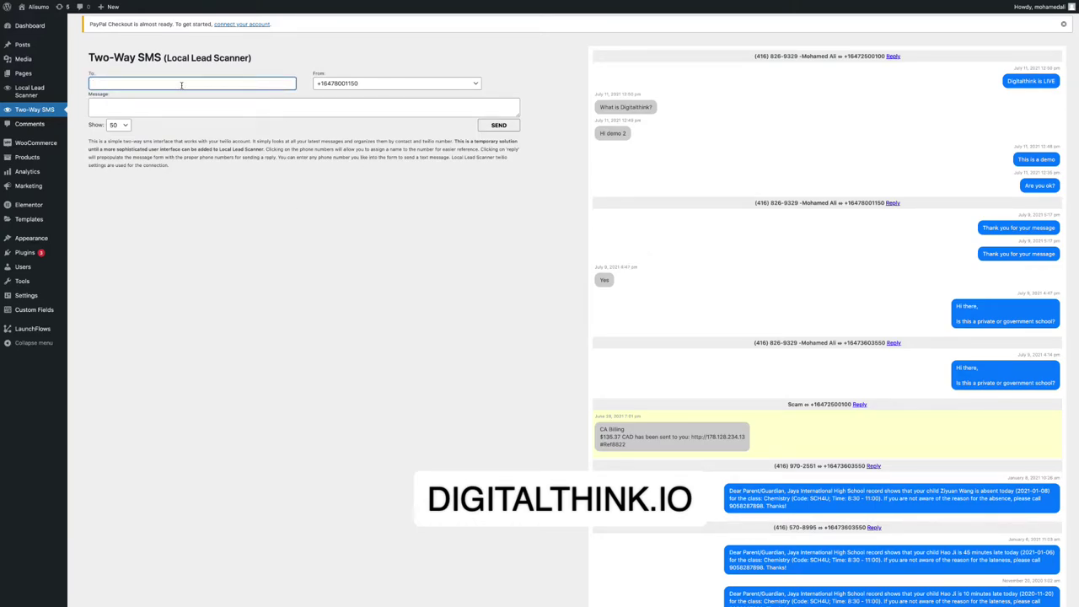
pyautogui.click(157, 112)
pyautogui.write('Hi this is a test')
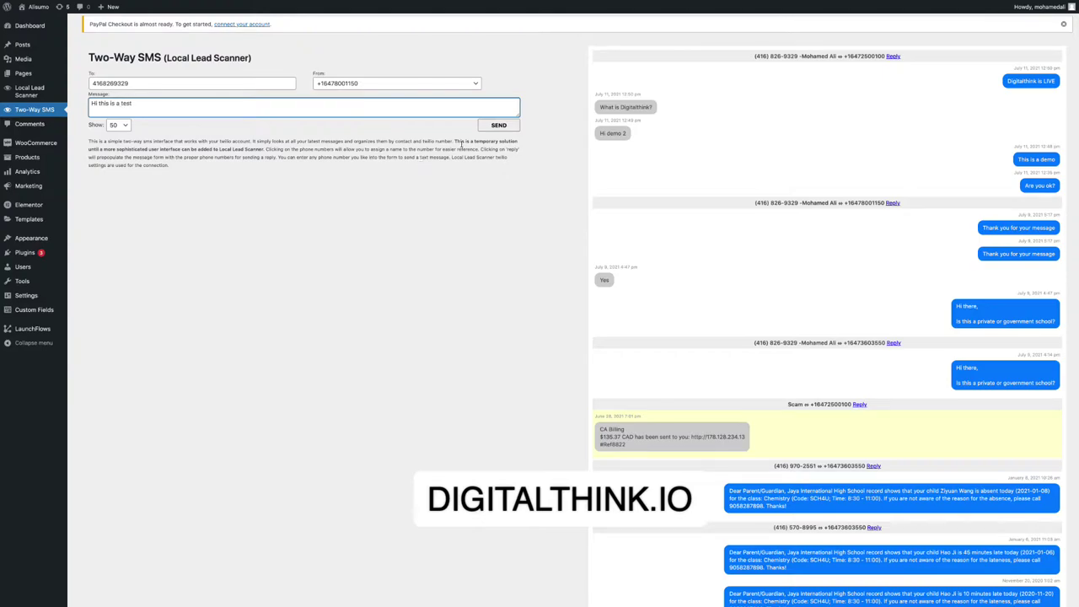
pyautogui.click(487, 127)
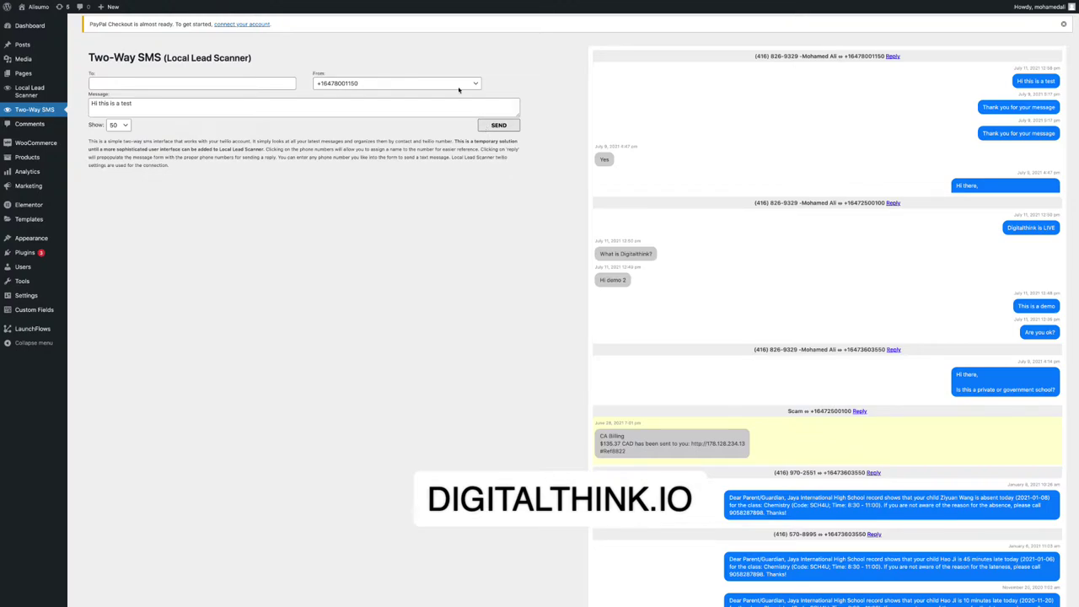
pyautogui.click(22, 13)
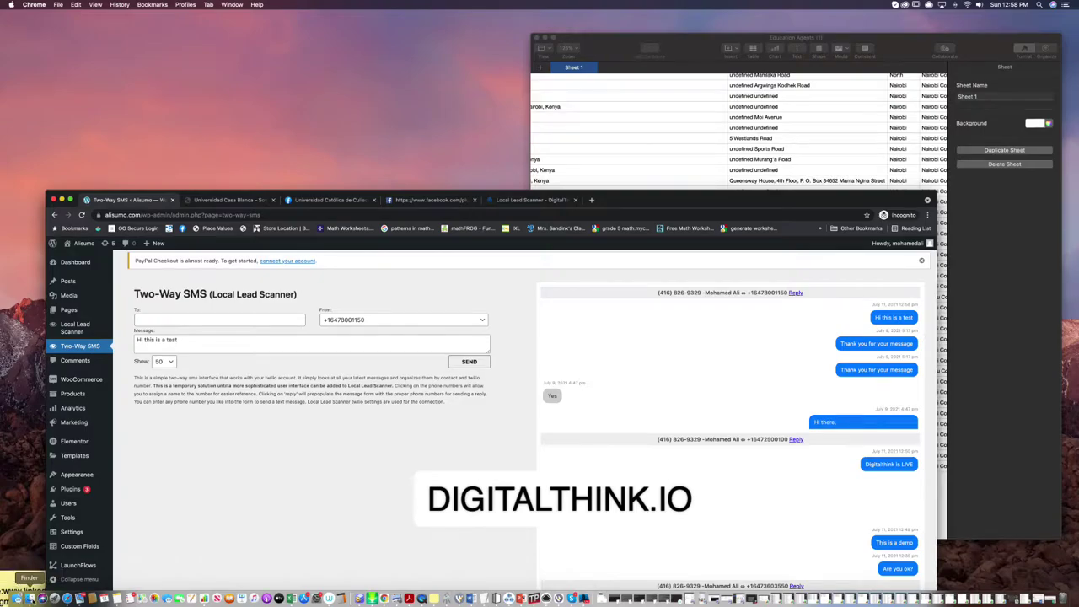
# Open Education Agents (1).csv from Finder Recents in Numbers, full screen.
pyautogui.click(29, 596)
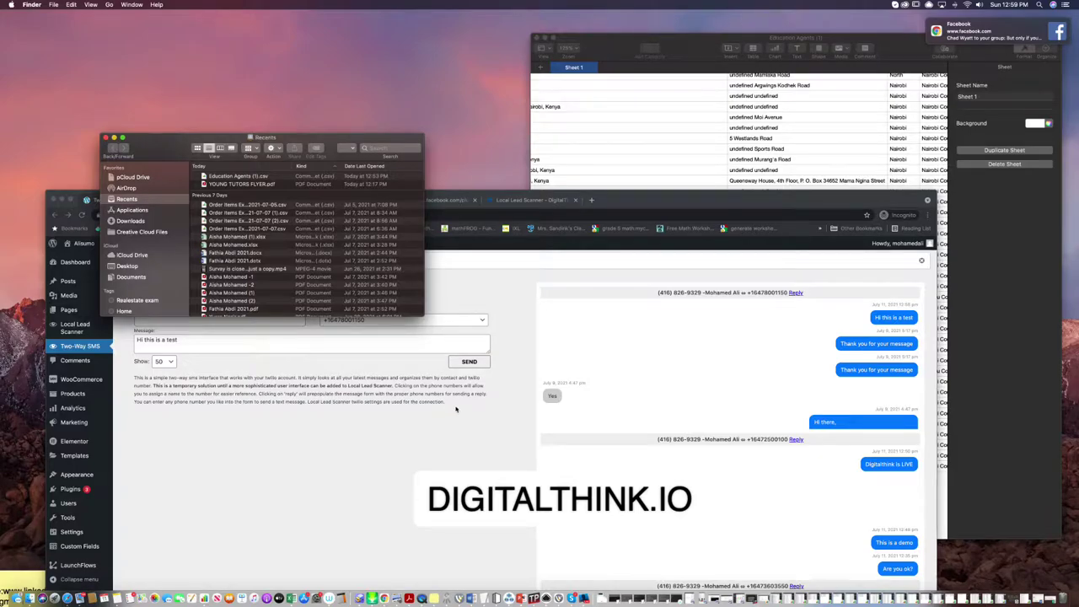
pyautogui.doubleClick(257, 180)
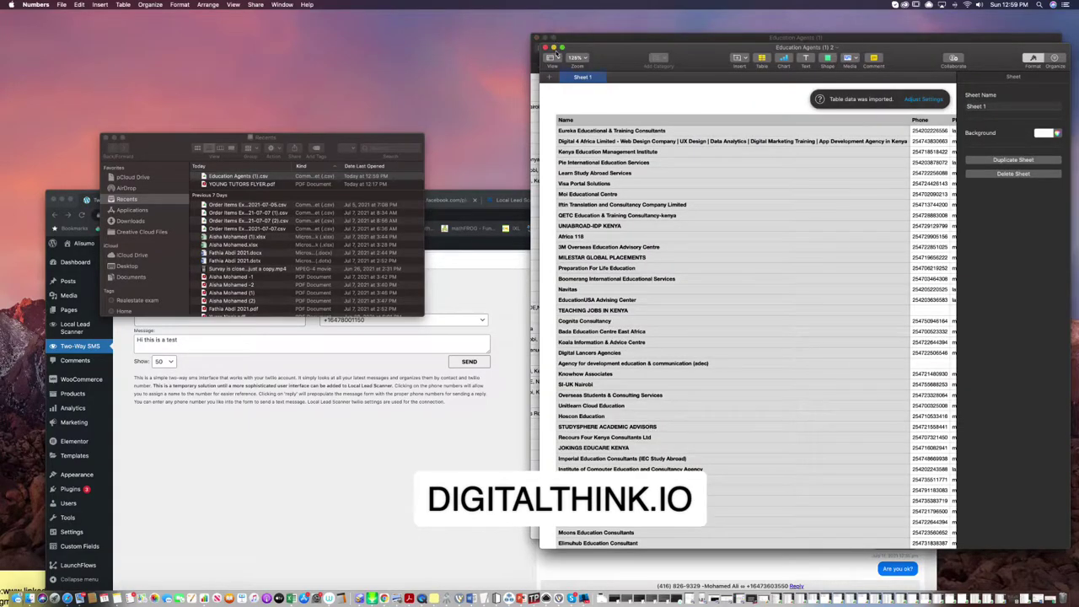
pyautogui.click(562, 47)
# Scroll across the sheet's lead columns, from names and phones through photo URLs.
pyautogui.hscroll(15, 552, 211)
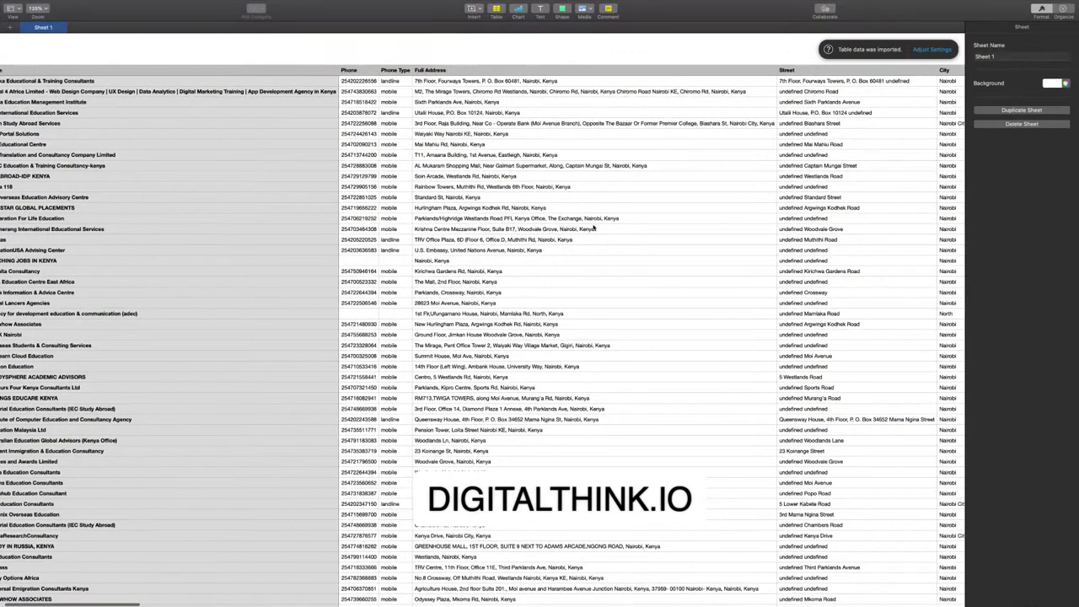
pyautogui.hscroll(20, 550, 222)
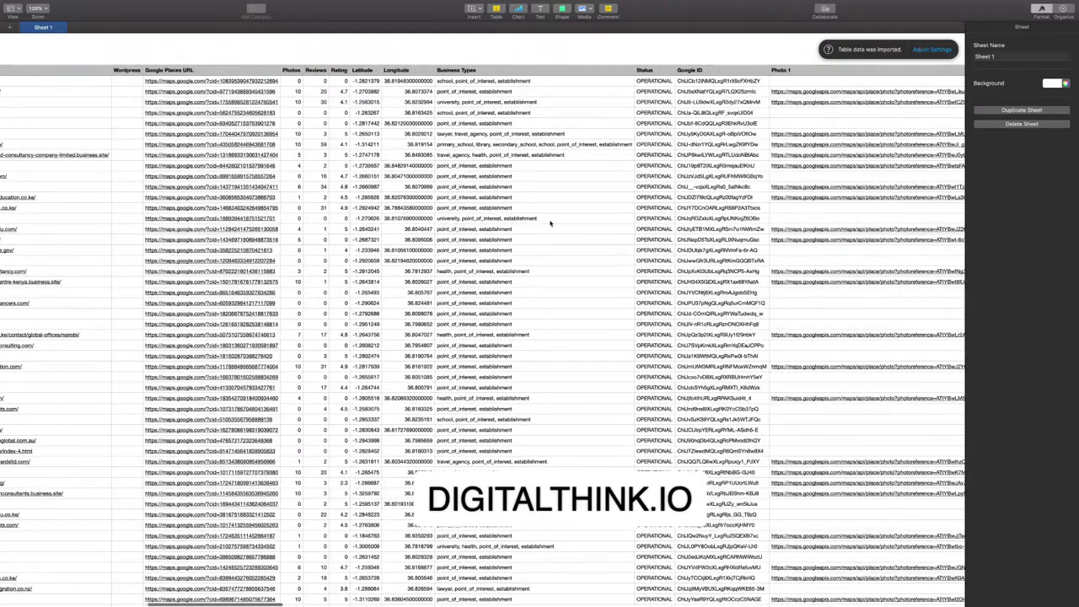
pyautogui.hscroll(20, 550, 223)
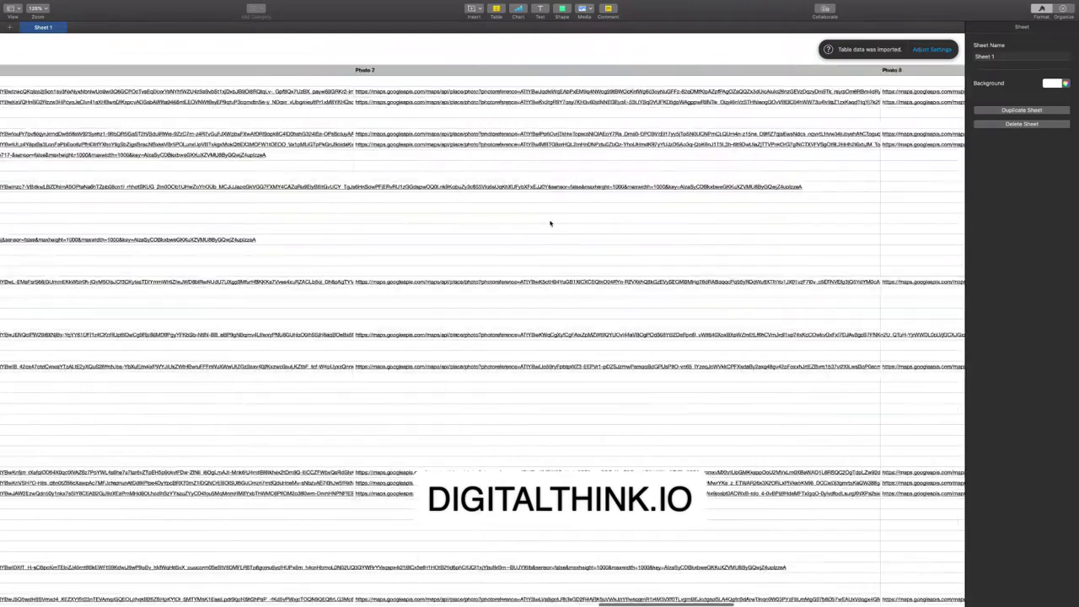
pyautogui.scroll(-10, 550, 223)
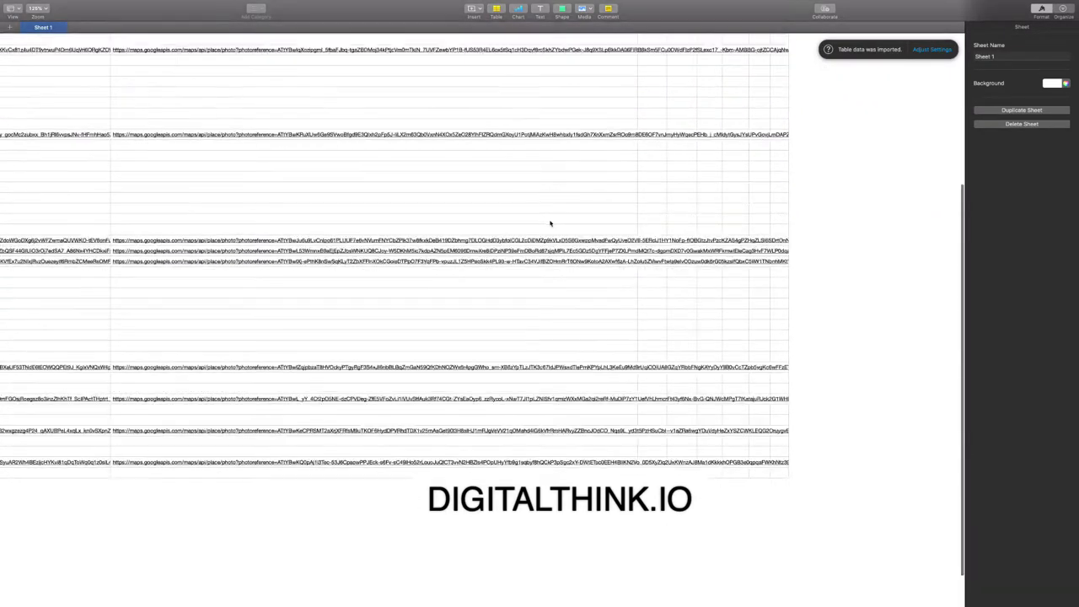
pyautogui.hscroll(-10, 550, 224)
pyautogui.hscroll(-15, 550, 223)
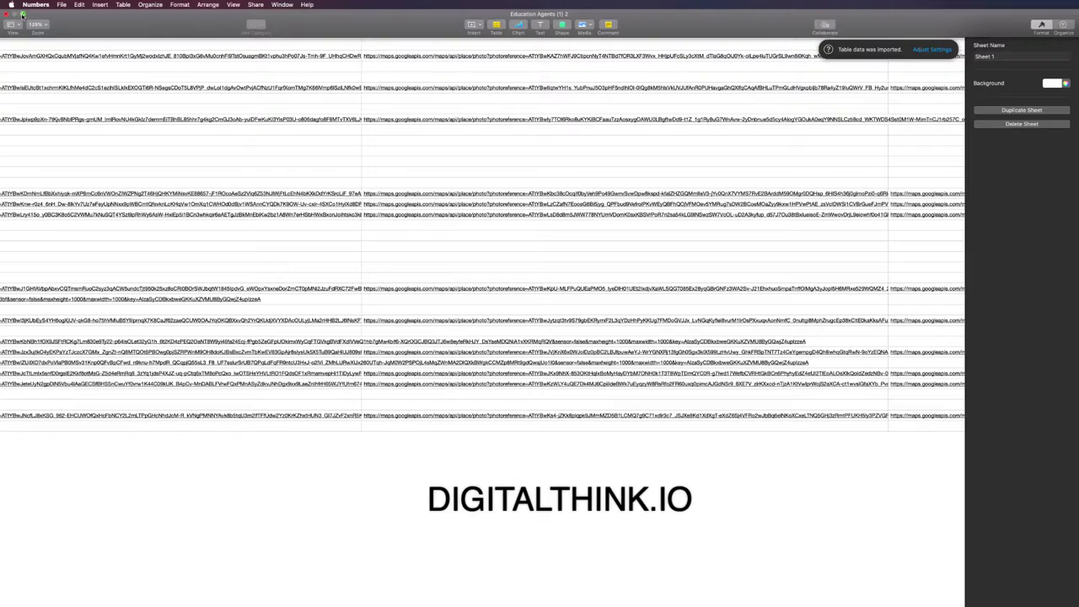
pyautogui.click(24, 16)
pyautogui.click(483, 452)
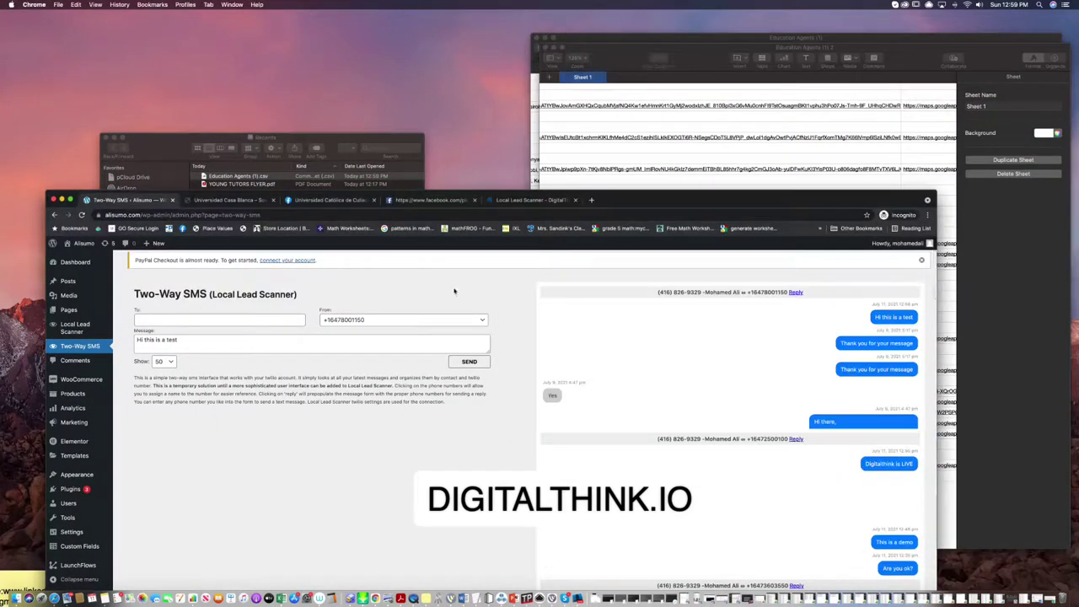
# Return the browser to full screen and switch the From sender to the second Twilio number.
pyautogui.click(71, 201)
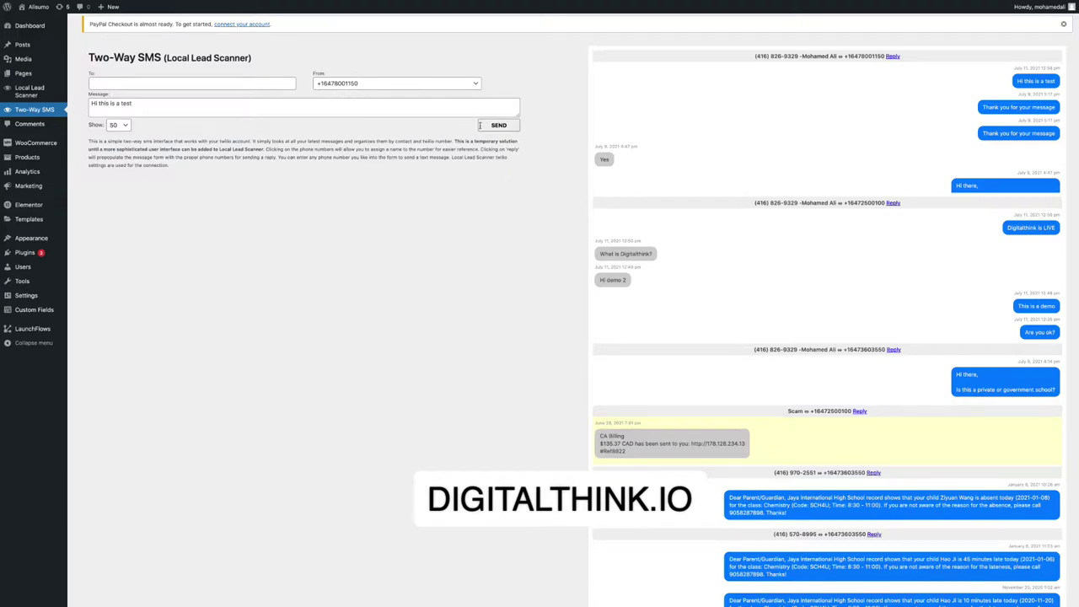
pyautogui.scroll(-2, 756, 176)
pyautogui.scroll(2, 756, 178)
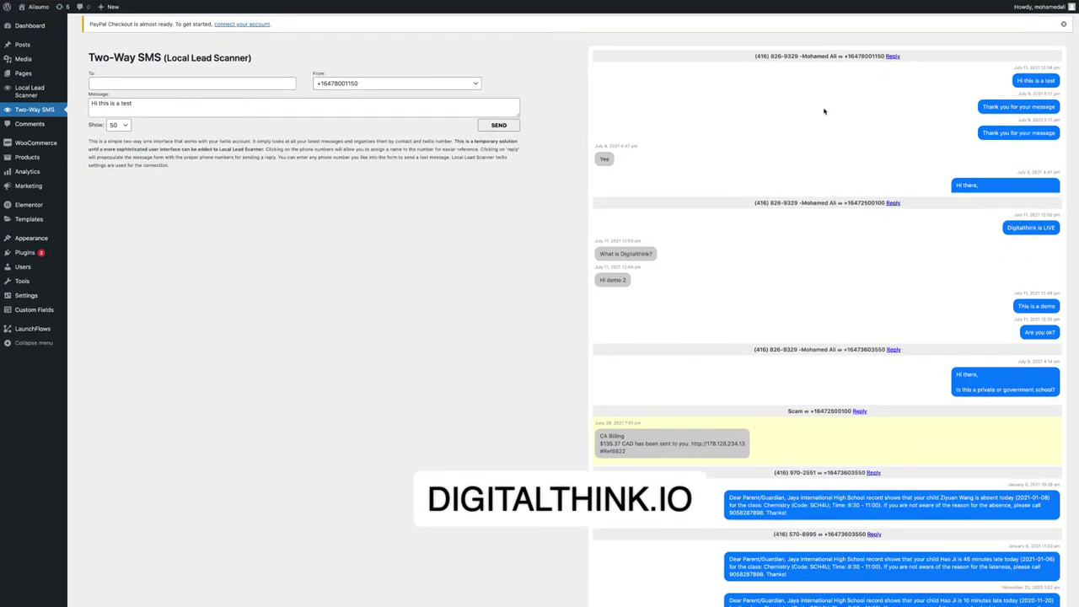
pyautogui.scroll(-1, 823, 106)
pyautogui.click(414, 84)
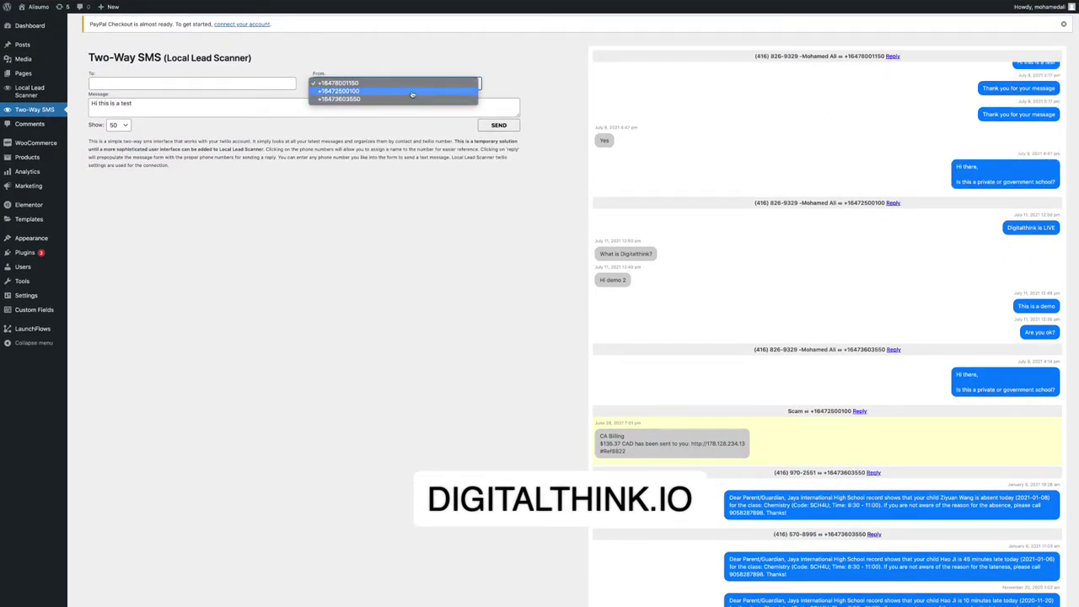
pyautogui.click(412, 91)
# Switch the sender back to the first number and highlight the incoming 'Leave me alone' reply.
pyautogui.scroll(1, 801, 154)
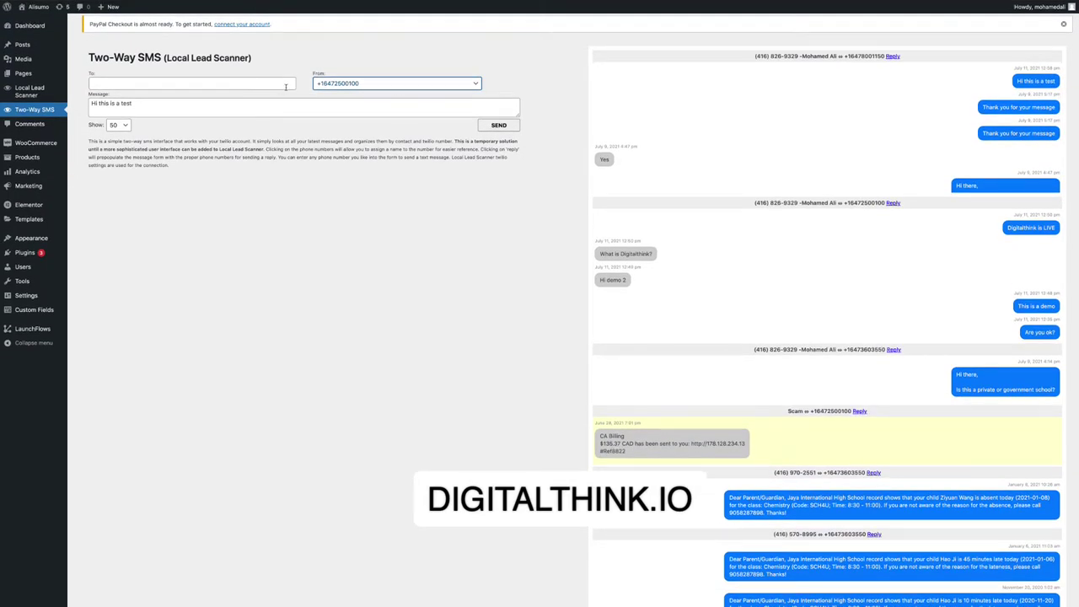
pyautogui.scroll(1, 745, 190)
pyautogui.click(367, 82)
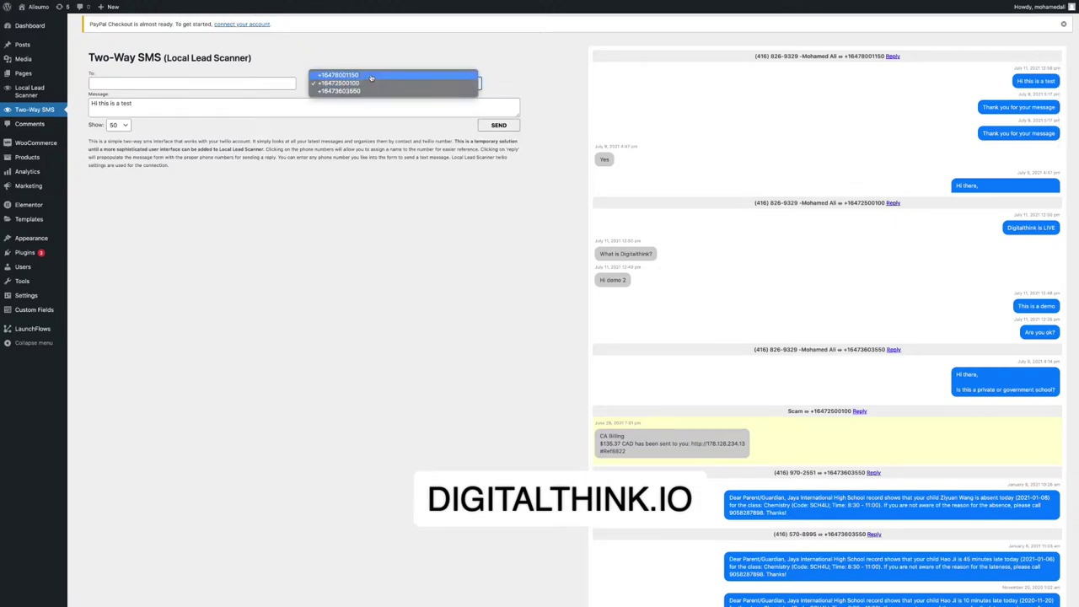
pyautogui.click(371, 78)
pyautogui.press('Up')
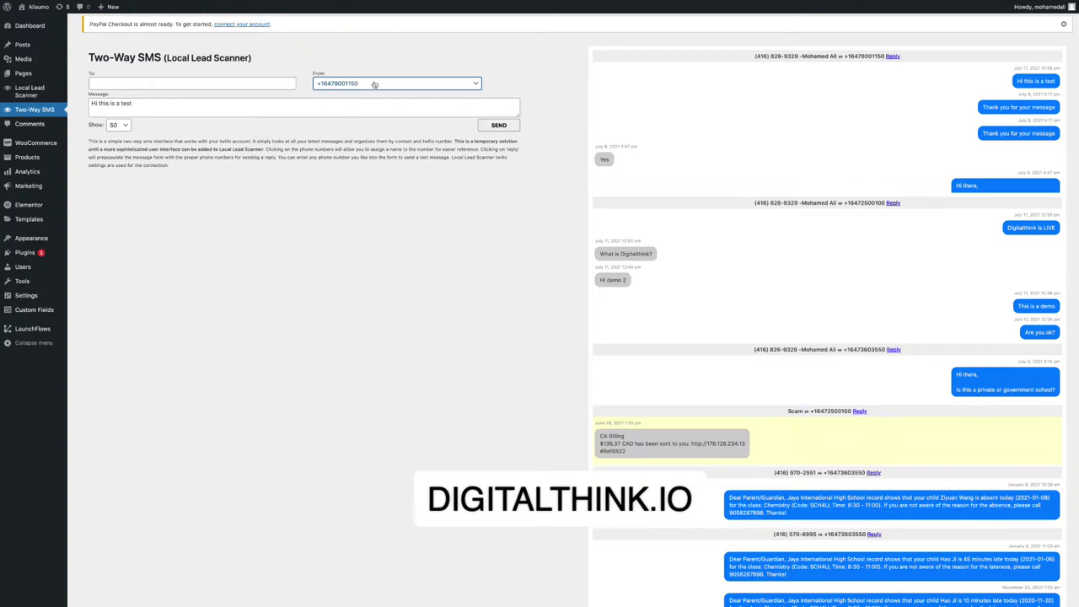
pyautogui.click(375, 84)
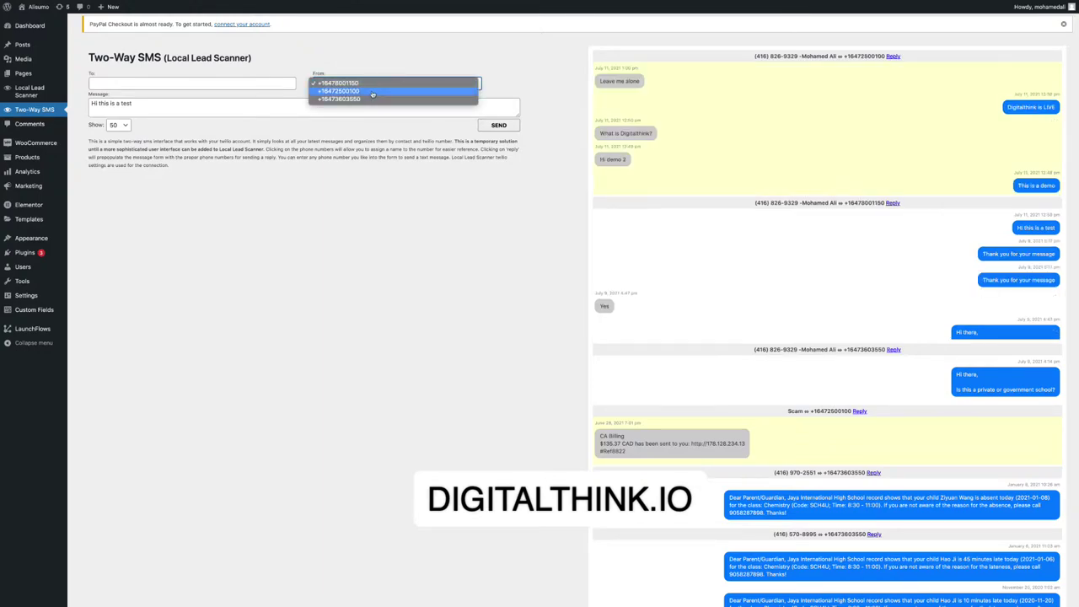
pyautogui.click(729, 133)
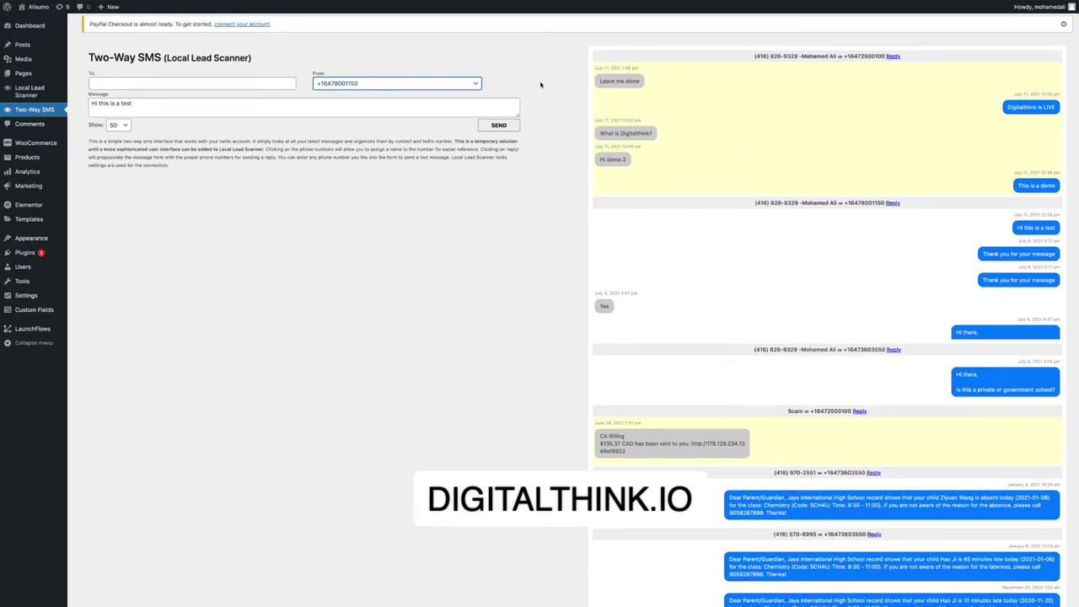
pyautogui.moveTo(665, 84); pyautogui.dragTo(612, 75)
pyautogui.moveTo(123, 594)
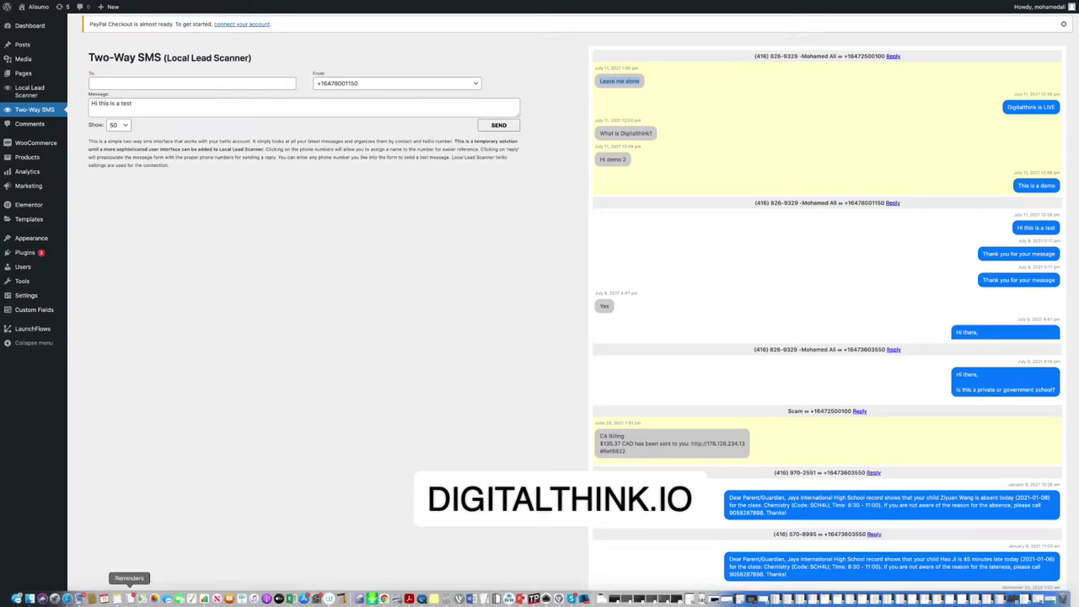
# Check the phone's conversations in Messages, close its window, and return to Chrome.
pyautogui.click(30, 597)
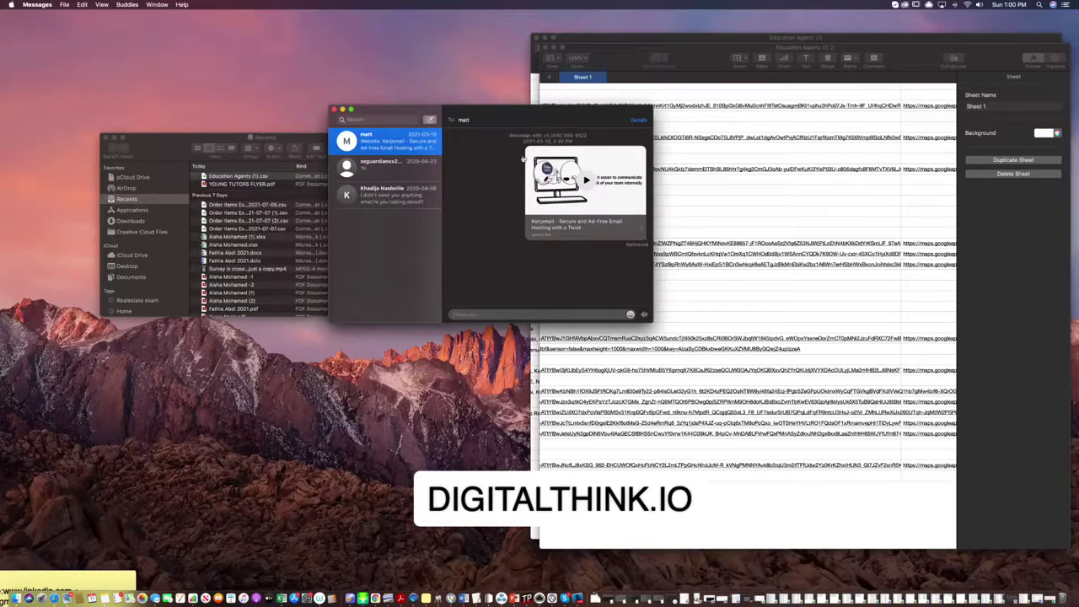
pyautogui.click(334, 109)
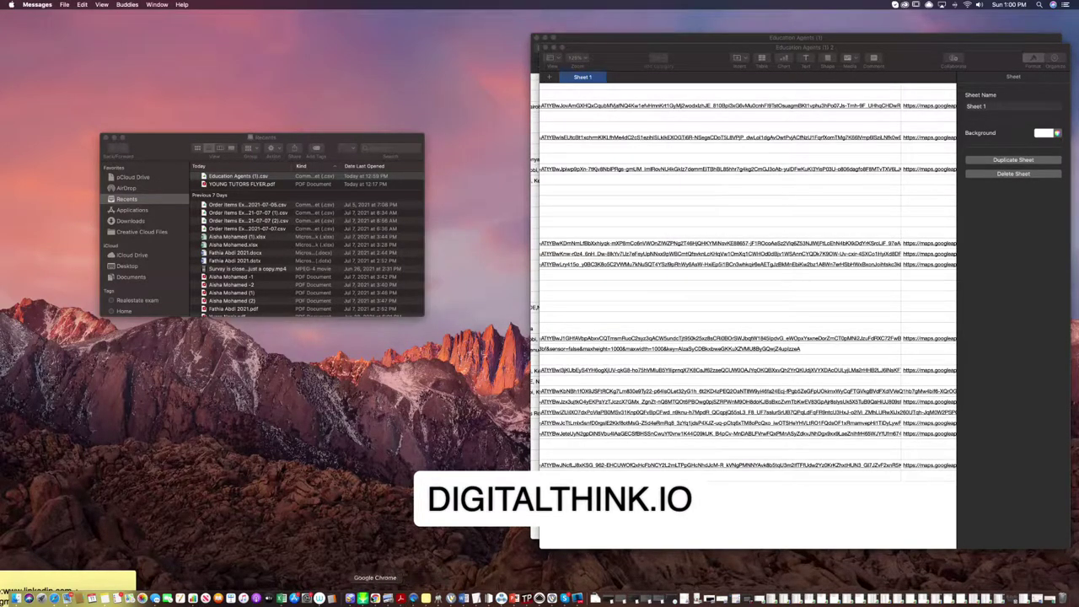
pyautogui.click(365, 595)
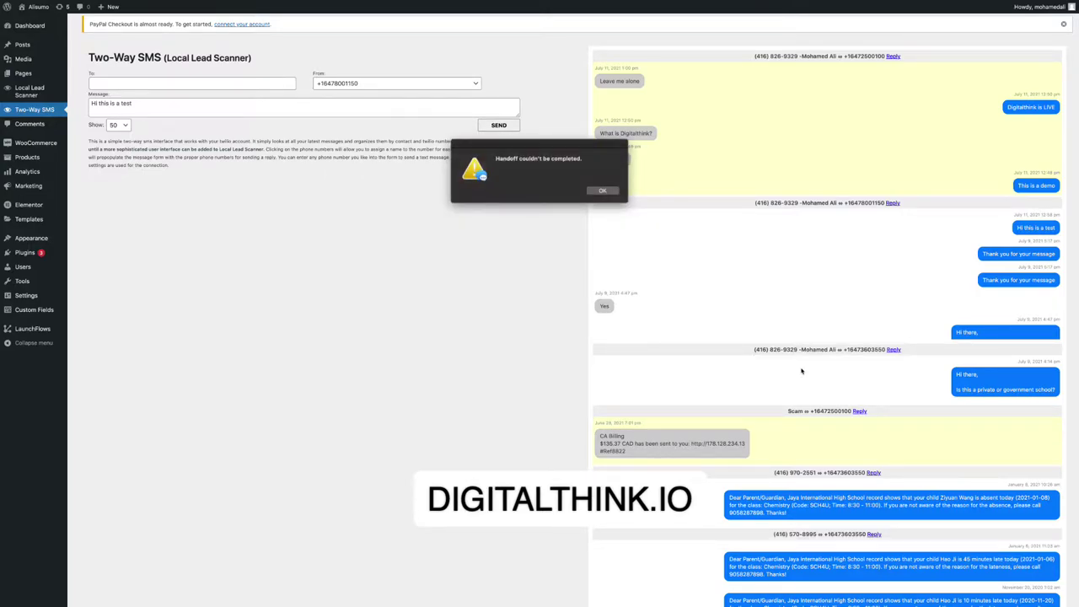
# Close the 'Handoff couldn't be completed' alert and look over the Two-Way SMS conversations list.
pyautogui.click(611, 193)
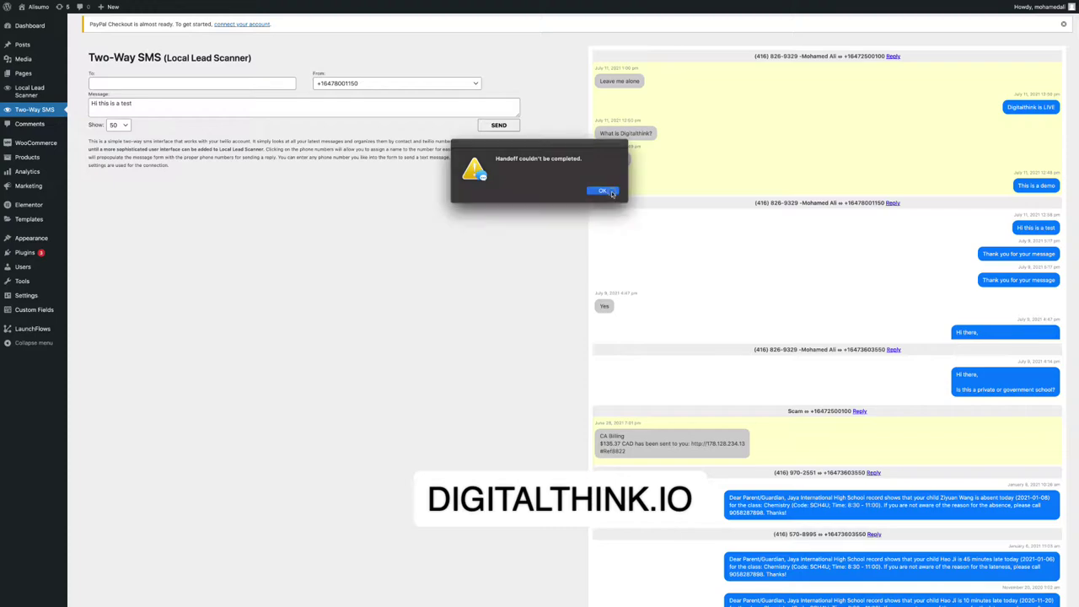
pyautogui.scroll(-2, 700, 201)
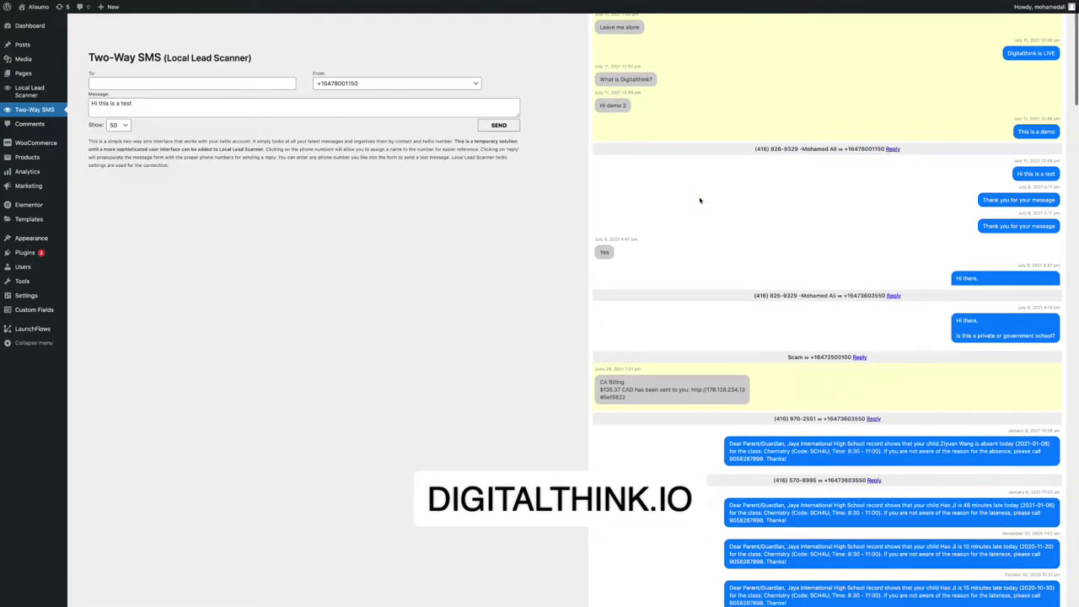
pyautogui.scroll(2, 699, 200)
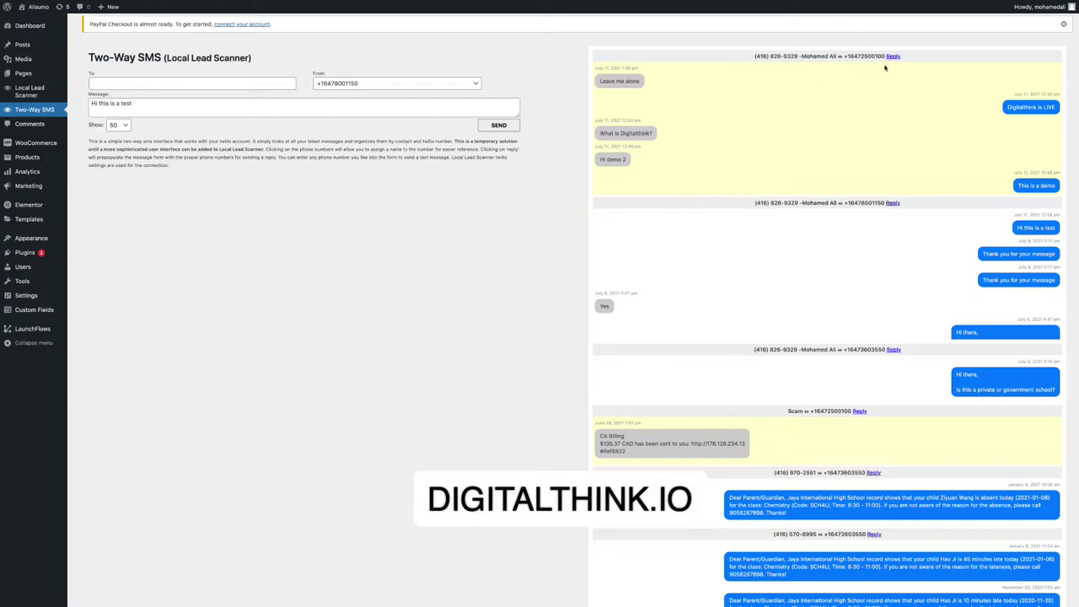
# Cancel naming a phone number, then browse the scanners and settle on the clothing store scanner.
pyautogui.click(807, 57)
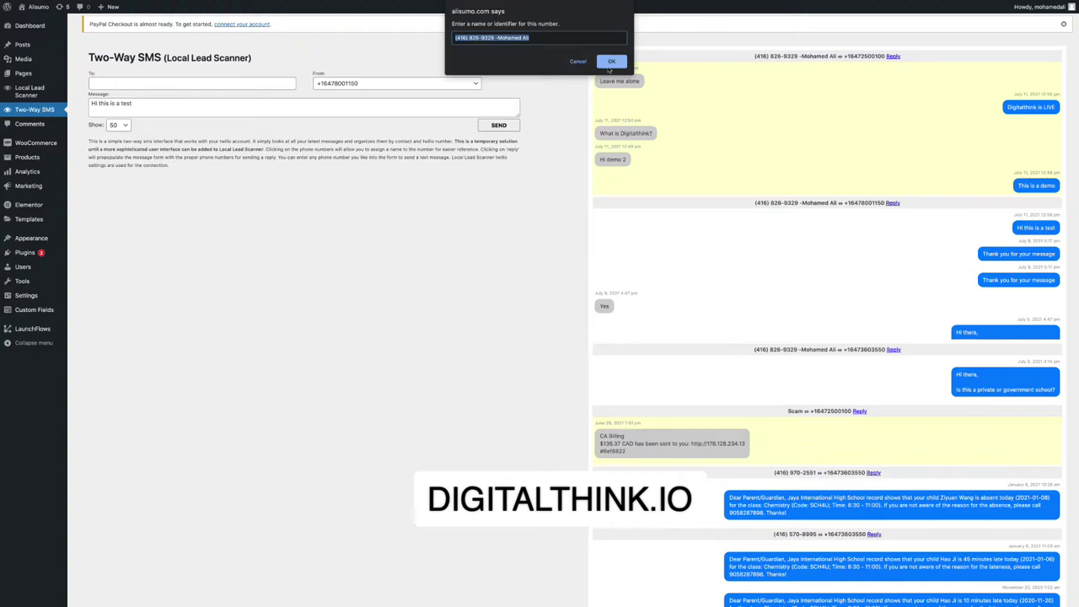
pyautogui.click(578, 60)
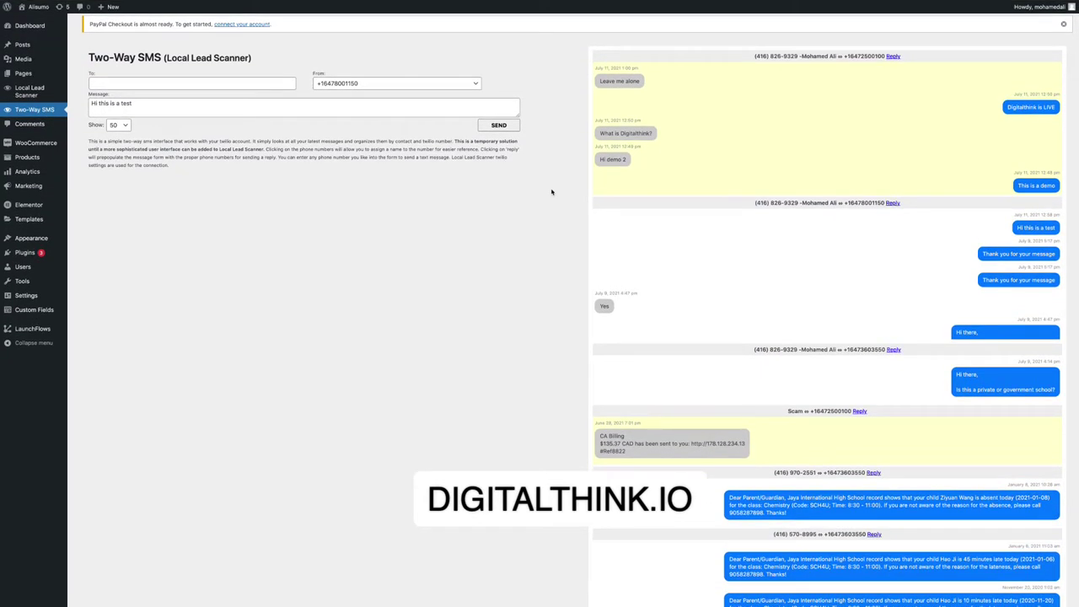
pyautogui.click(28, 91)
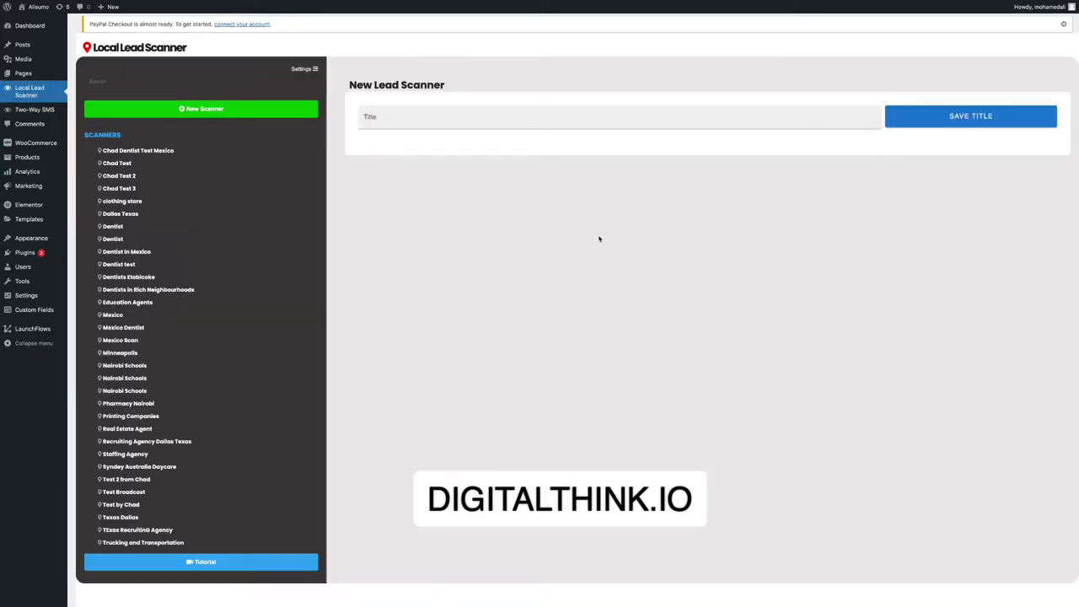
pyautogui.click(168, 252)
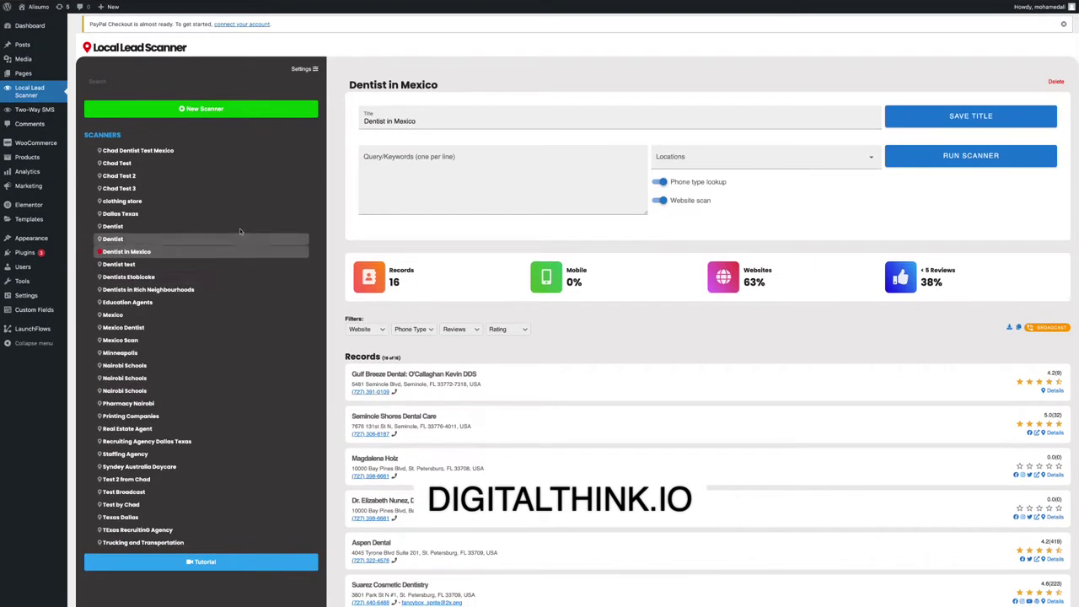
pyautogui.click(133, 201)
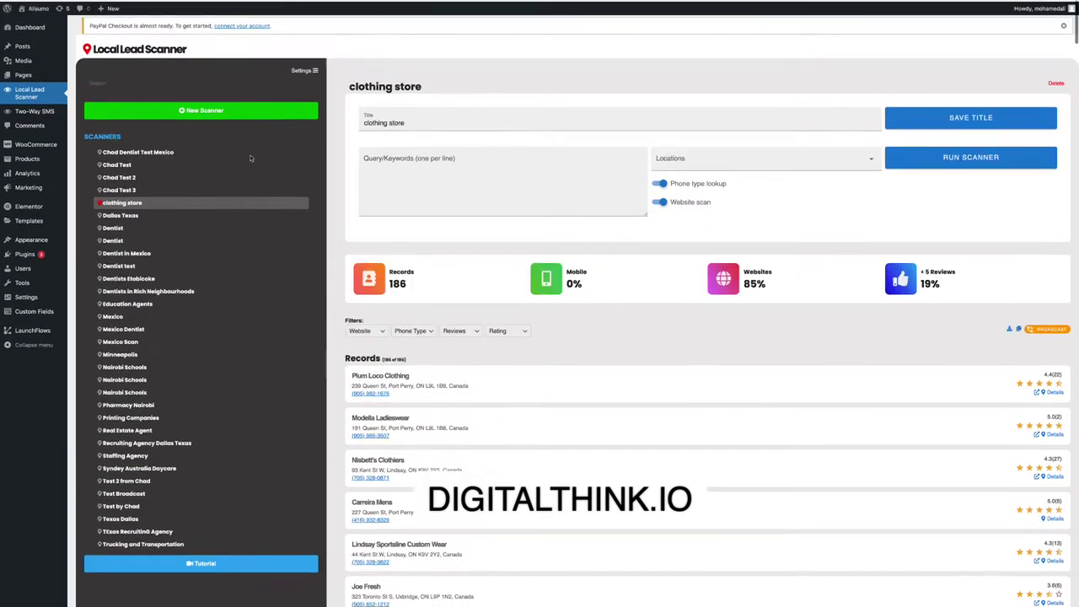
pyautogui.click(118, 165)
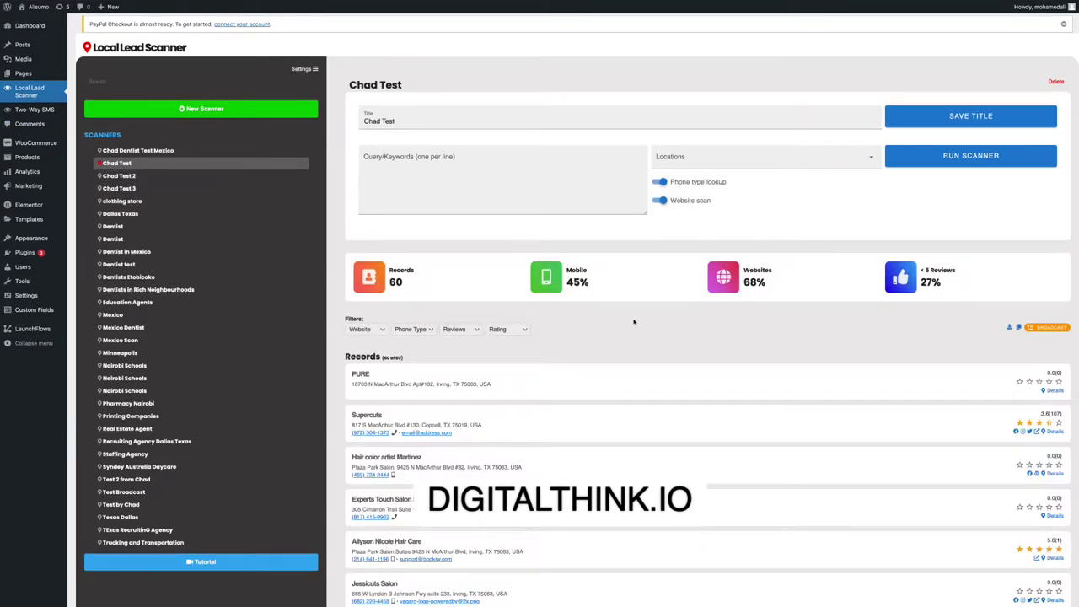
pyautogui.click(160, 204)
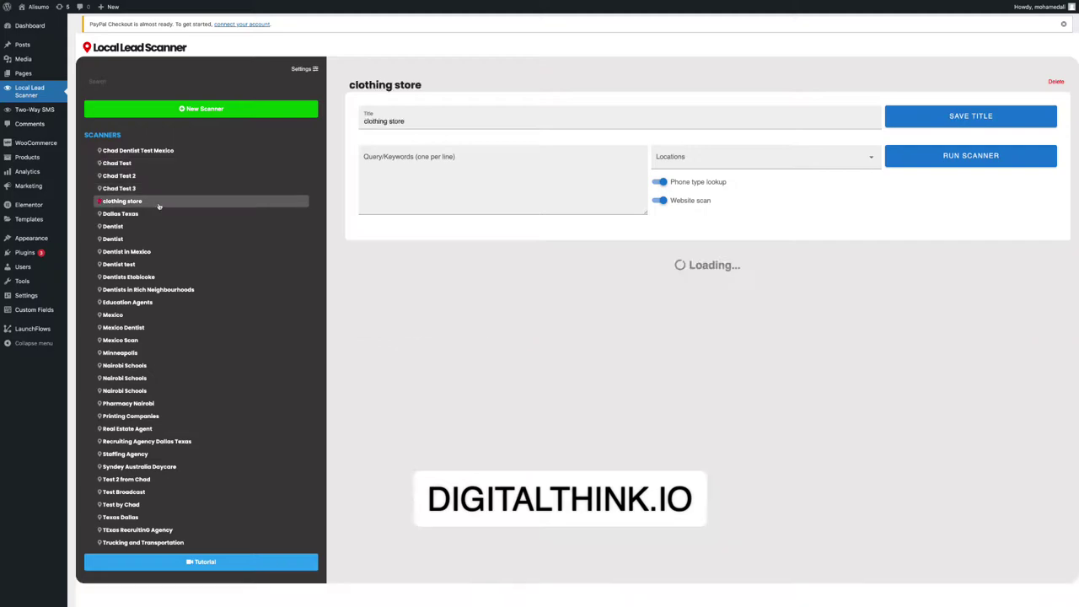
# Download the clothing store scanner's 186 records as clothing store.csv.
pyautogui.scroll(-2, 625, 260)
pyautogui.scroll(-2, 625, 261)
pyautogui.scroll(4, 625, 260)
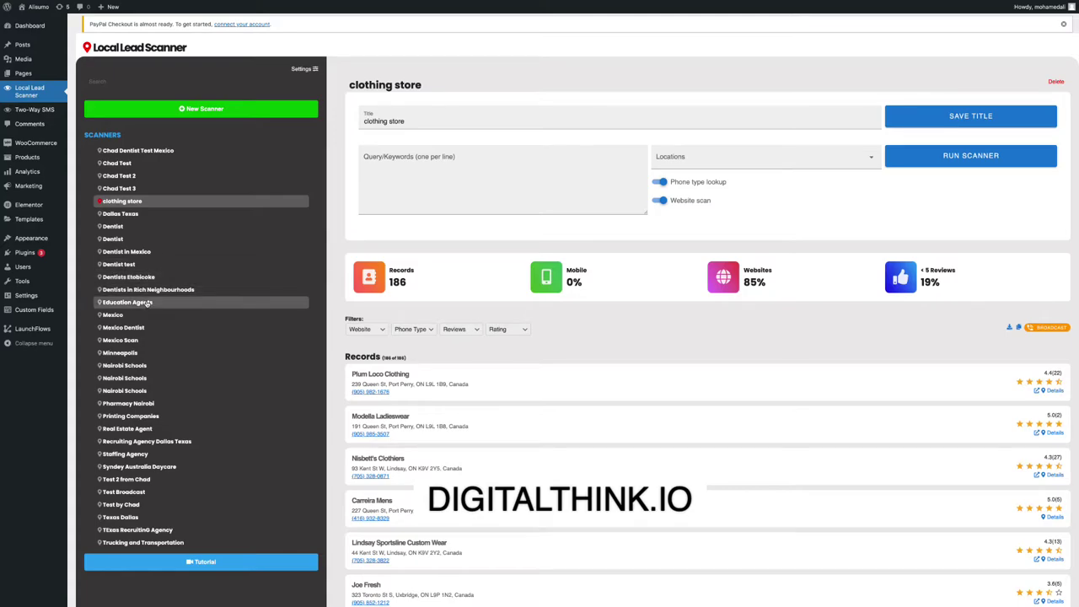
pyautogui.moveTo(172, 165); pyautogui.dragTo(145, 153)
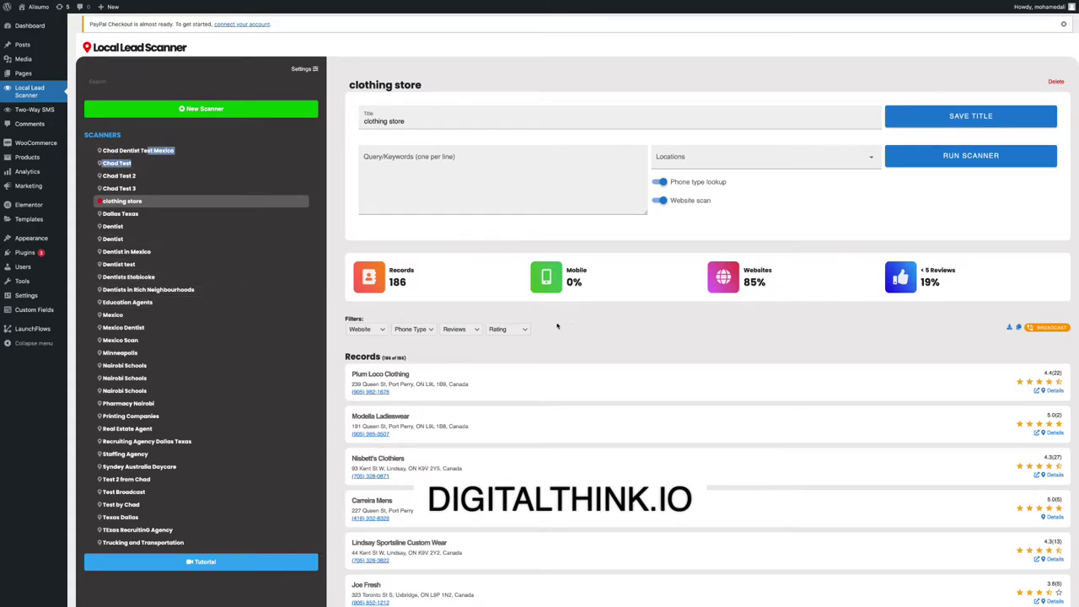
pyautogui.scroll(-1, 557, 326)
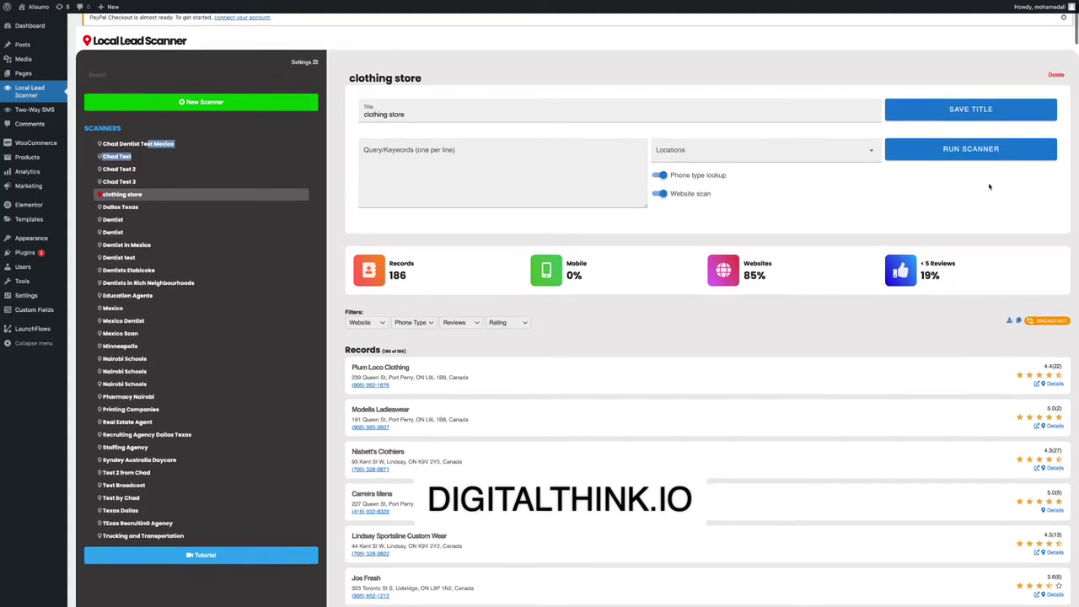
pyautogui.click(1008, 320)
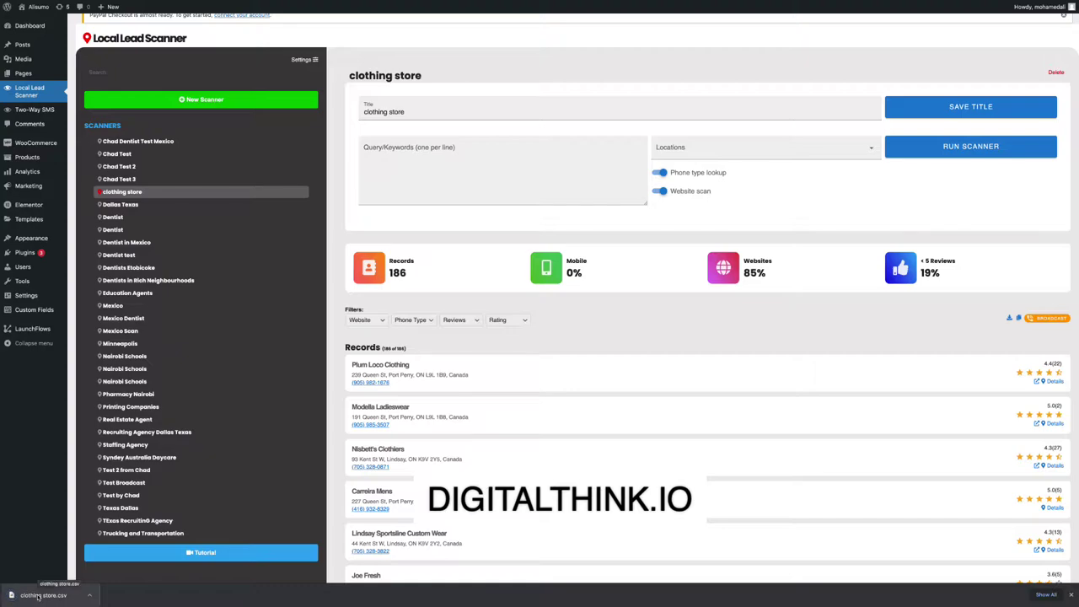
# Scroll the scanner list and open the Syndey Australia Daycare scanner.
pyautogui.scroll(-4, 262, 240)
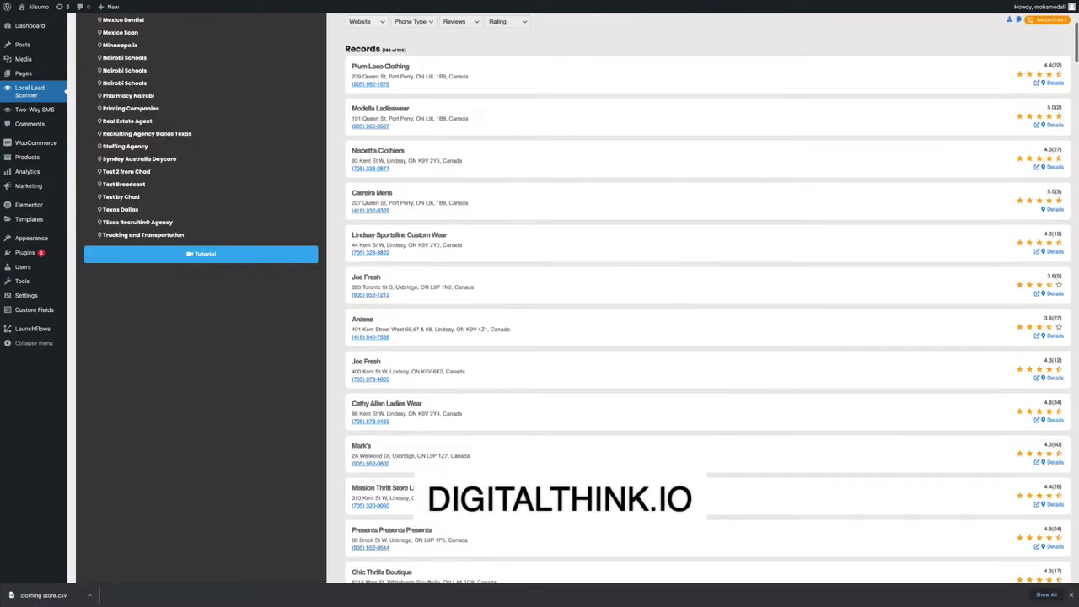
pyautogui.scroll(5, 263, 240)
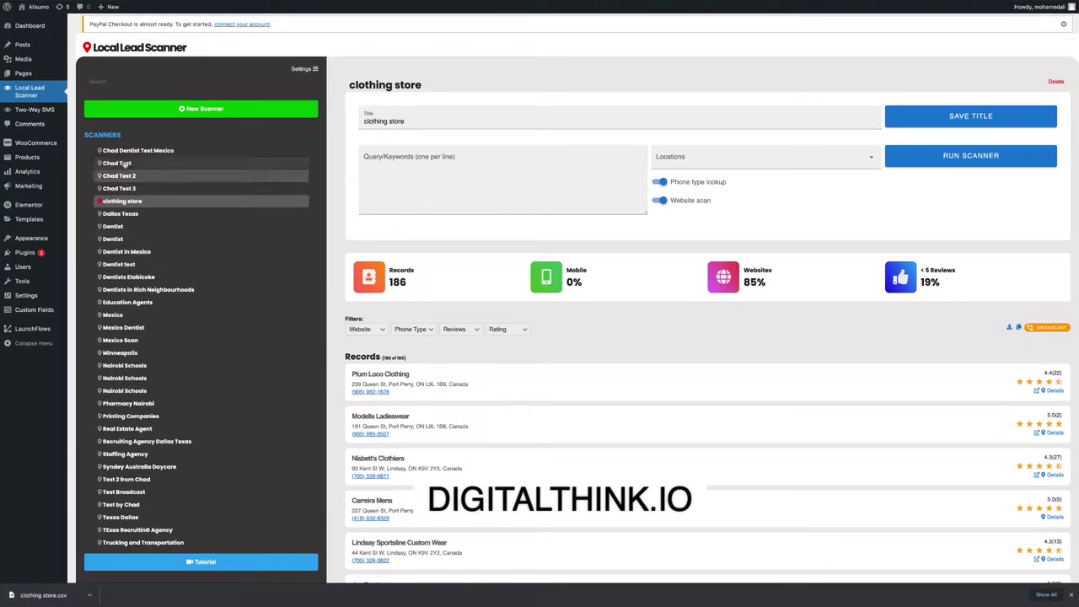
pyautogui.scroll(-1, 170, 423)
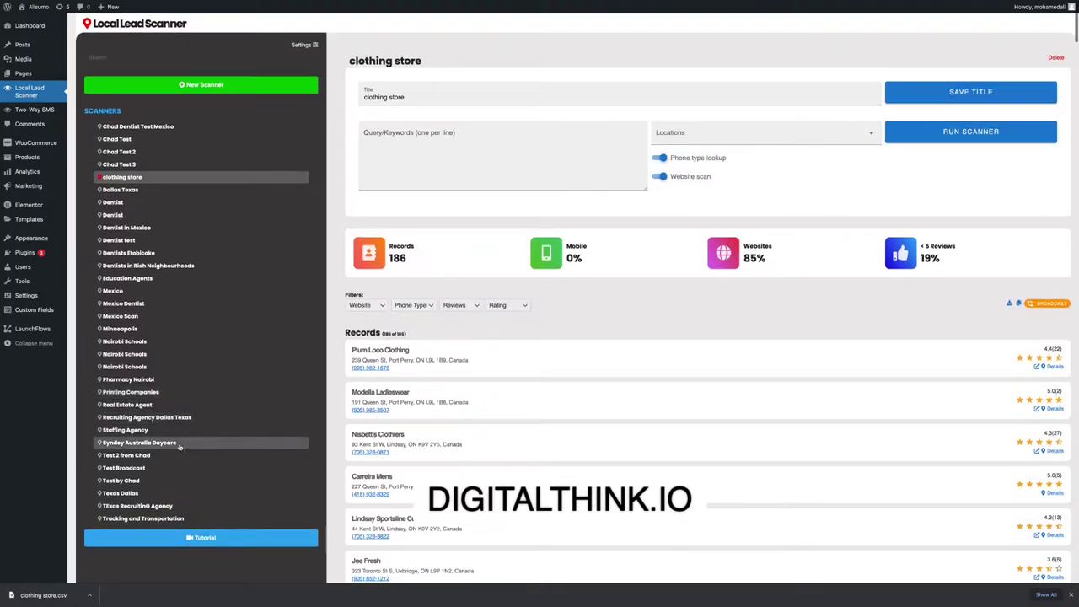
pyautogui.click(179, 444)
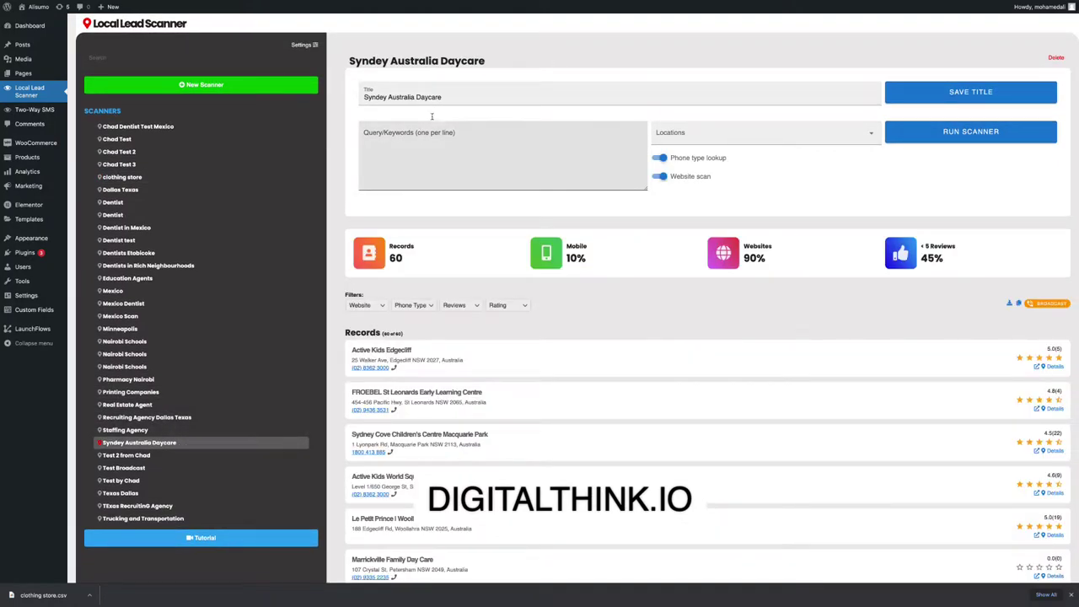
# Check the Syndey Australia Daycare scanner's saved locations, then start a new scanner and focus its title.
pyautogui.click(464, 133)
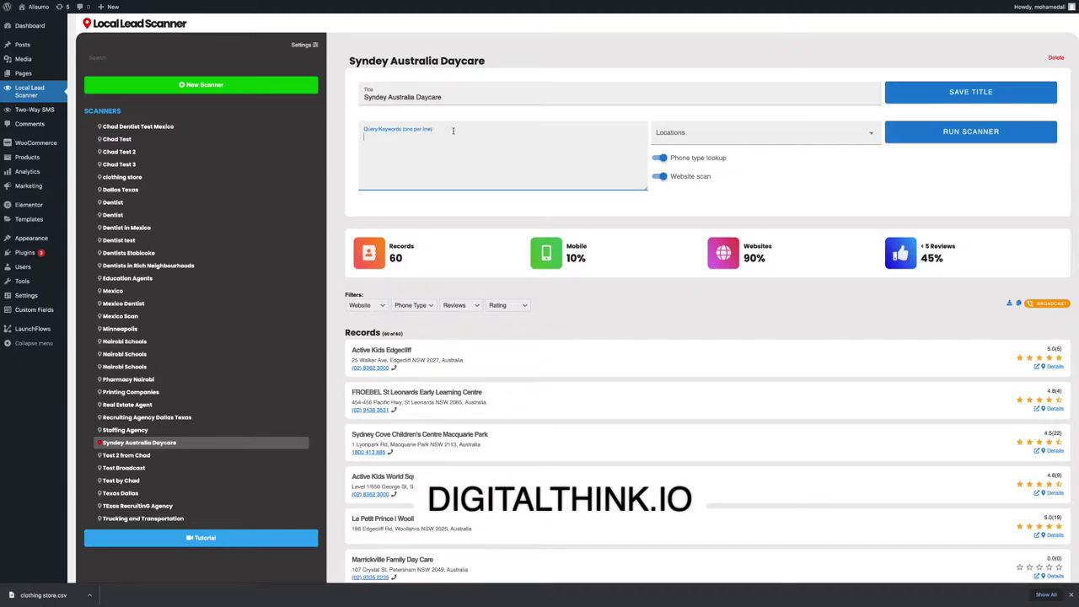
pyautogui.click(722, 141)
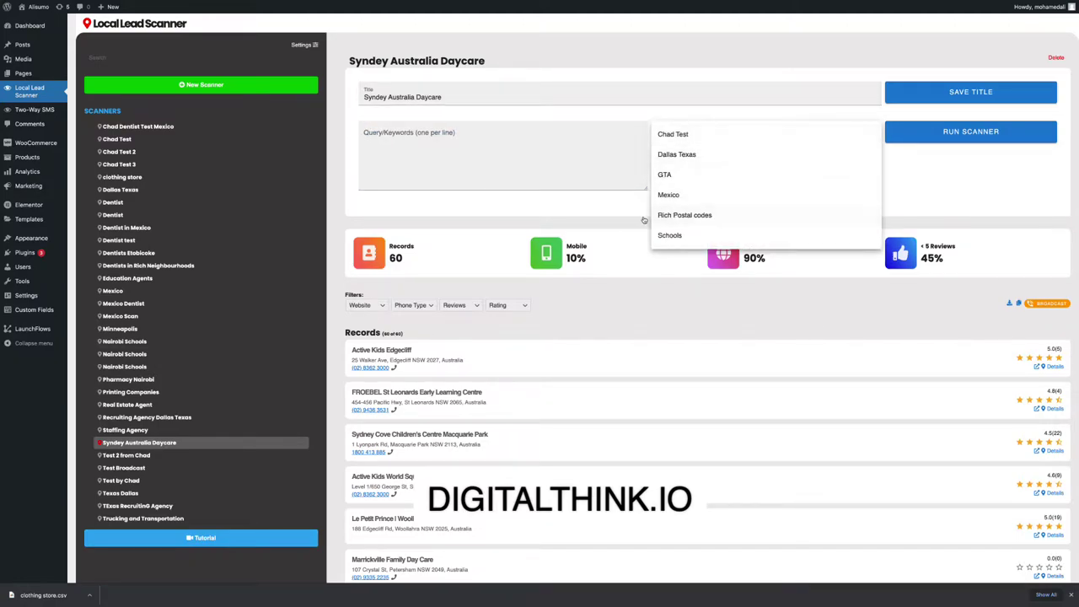
pyautogui.click(989, 175)
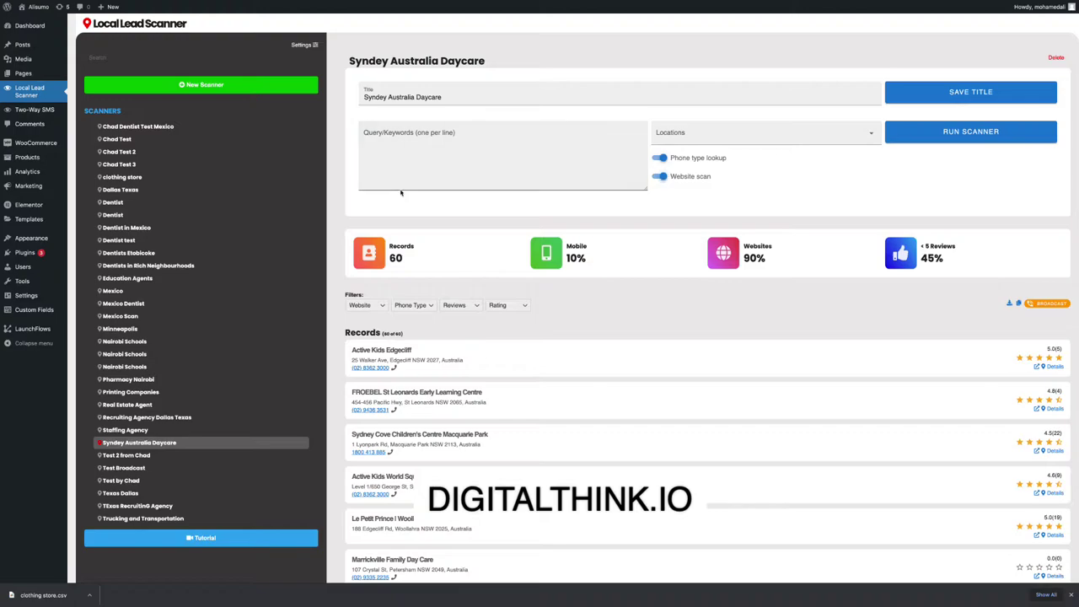
pyautogui.click(229, 85)
pyautogui.click(392, 93)
# Save the new scanner's title as 'Australia Daycare'.
pyautogui.write('A')
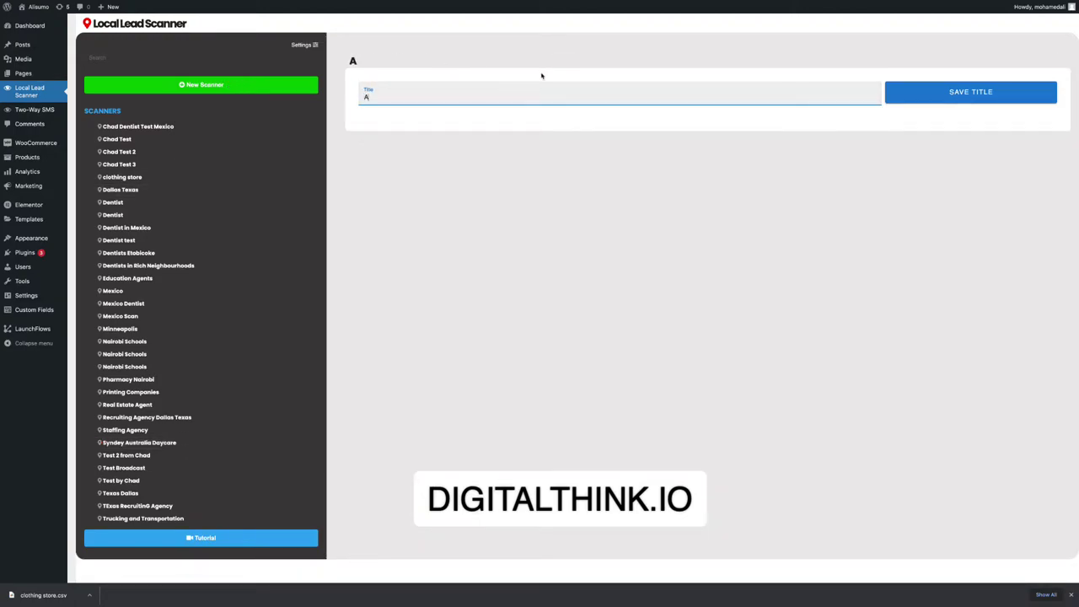
pyautogui.write('ustralia Daycare')
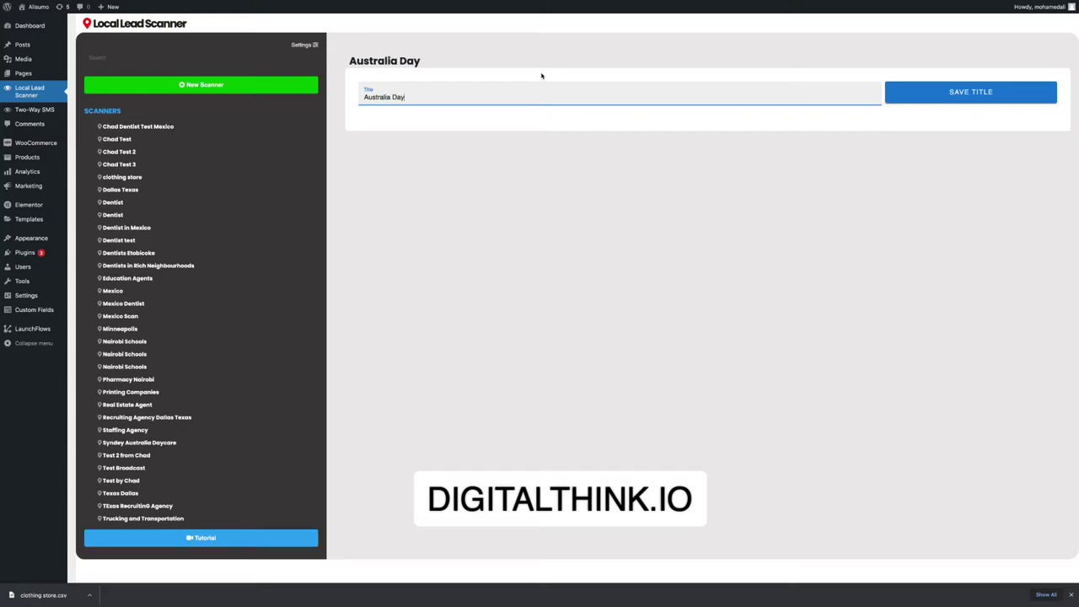
pyautogui.click(980, 91)
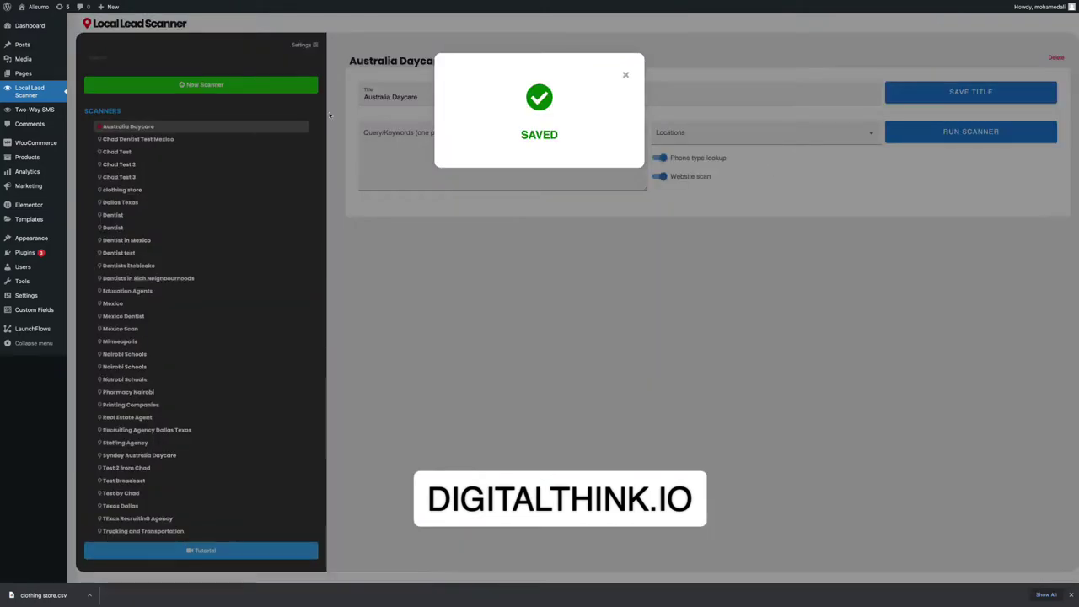
pyautogui.click(626, 74)
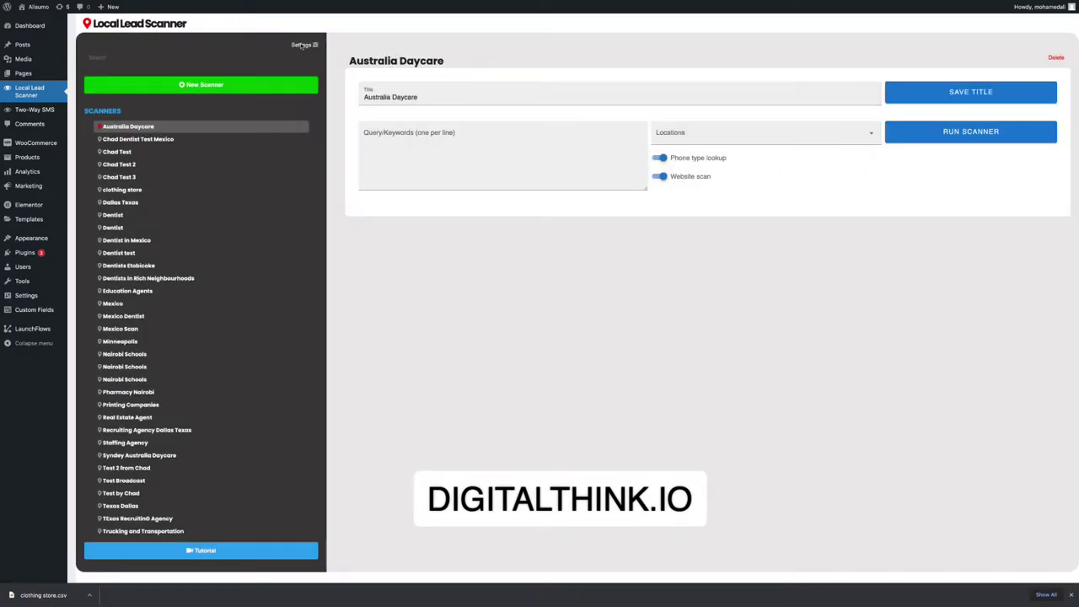
pyautogui.click(304, 44)
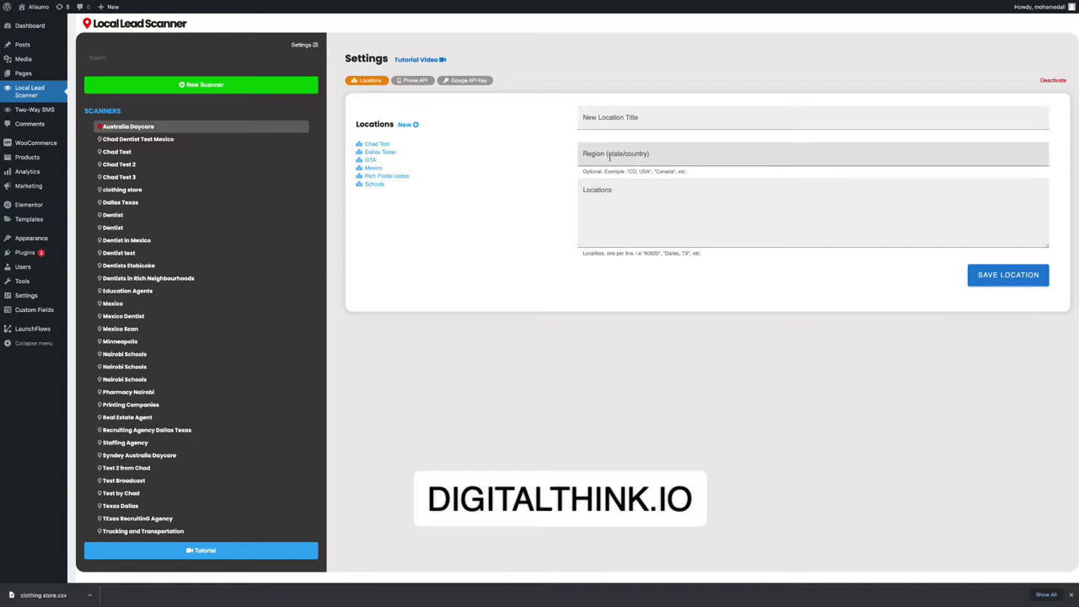
# Save location 'Syndey Australia' with region Austra and locality Sydney, then reopen Australia Daycare.
pyautogui.click(602, 119)
pyautogui.write('Syndey Au')
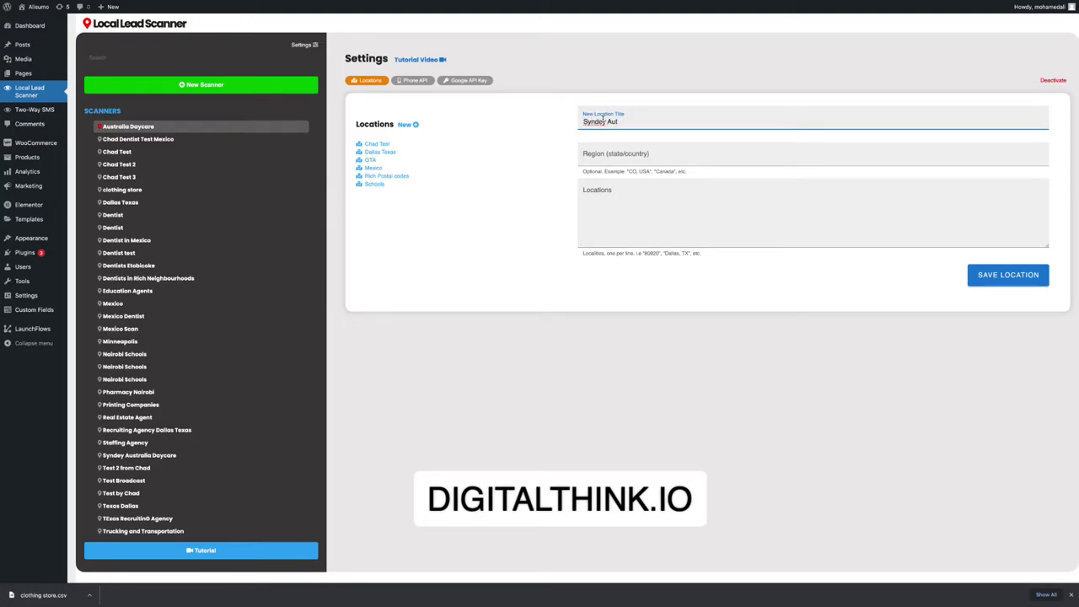
pyautogui.write('stralia')
pyautogui.click(590, 149)
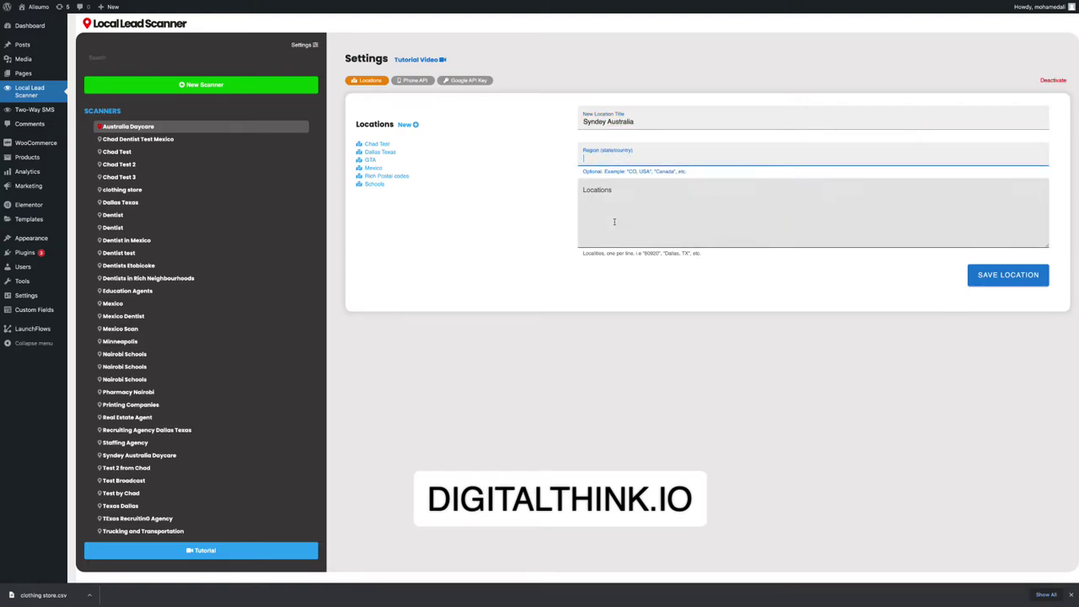
pyautogui.write('Austra')
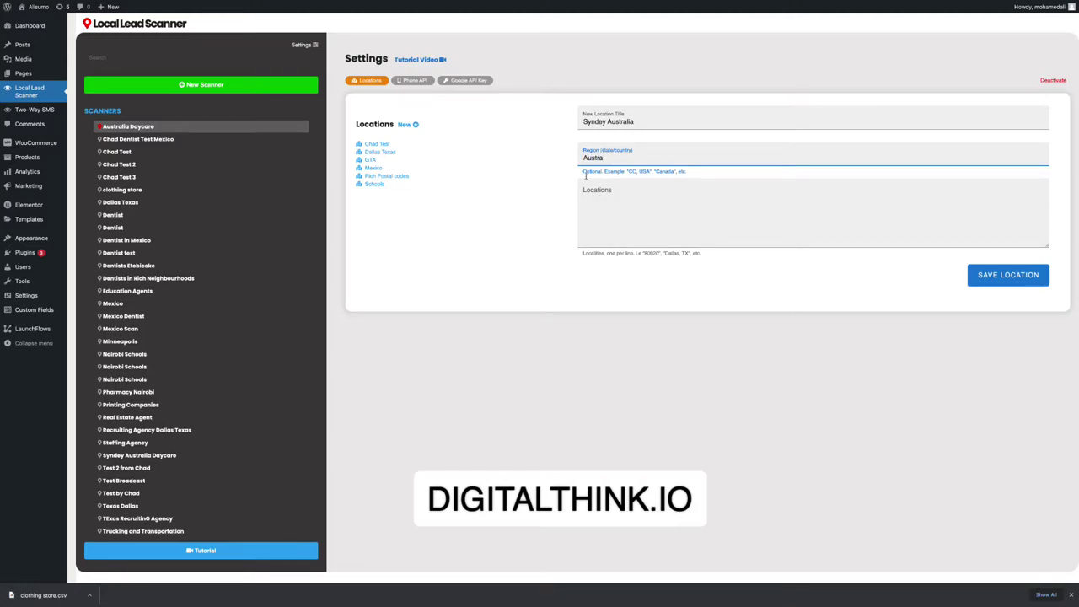
pyautogui.click(593, 196)
pyautogui.write('Sy')
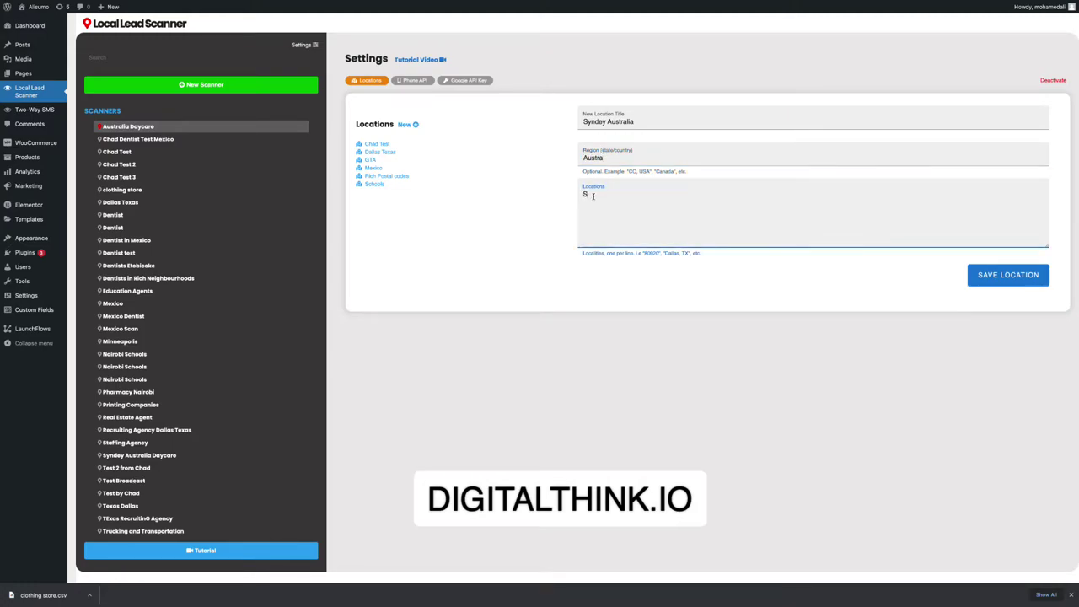
pyautogui.write('dney')
pyautogui.scroll(1, 674, 234)
pyautogui.click(729, 353)
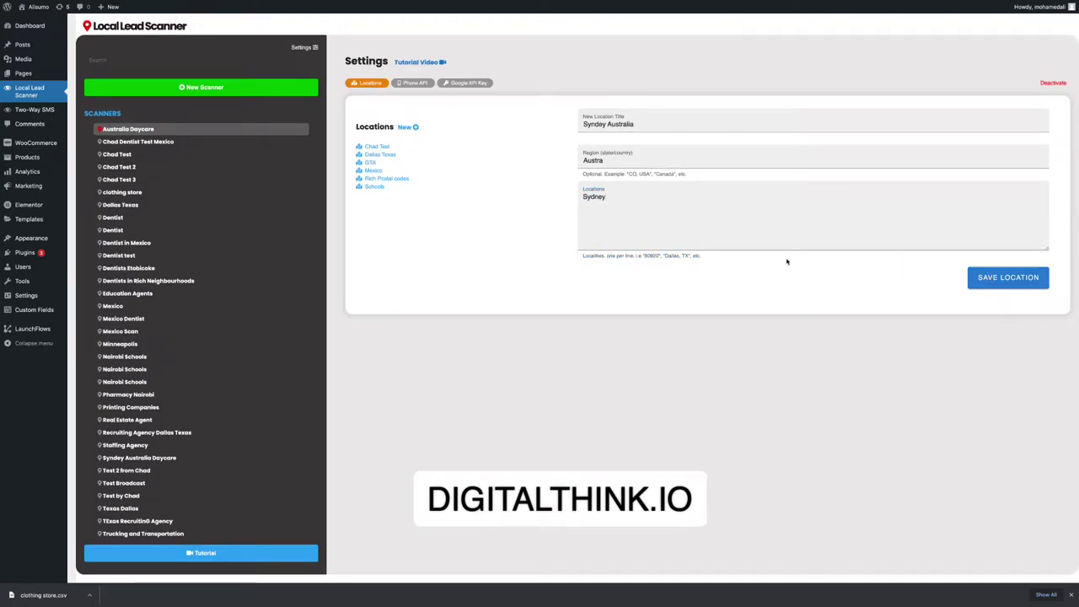
pyautogui.click(1008, 277)
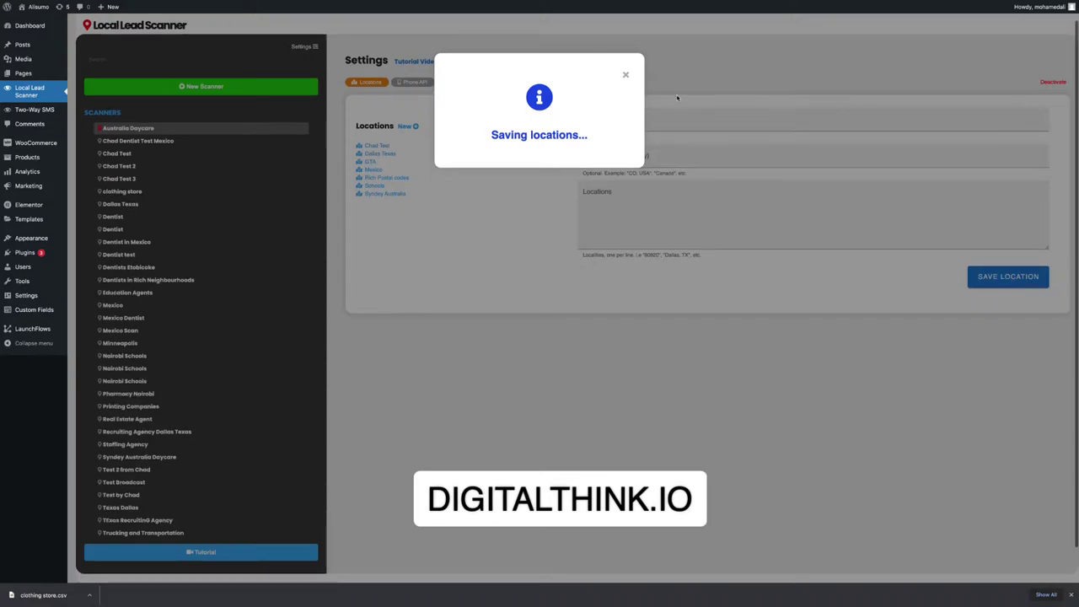
pyautogui.click(625, 75)
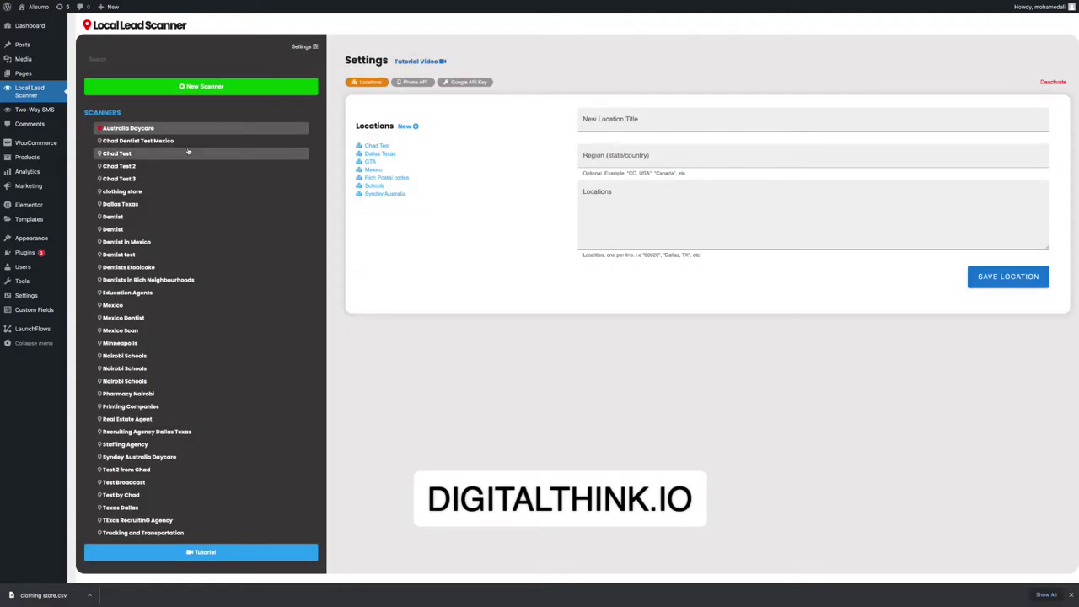
pyautogui.click(155, 128)
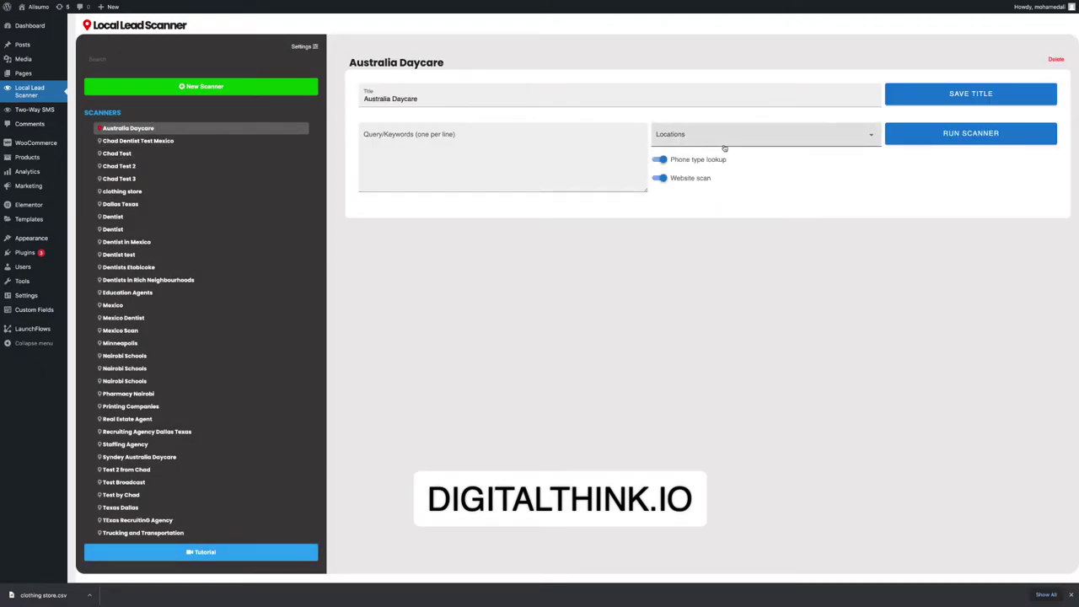
# Give the Australia Daycare scanner keyword 'Daycare' and the Syndey Australia location, and save its title.
pyautogui.click(446, 139)
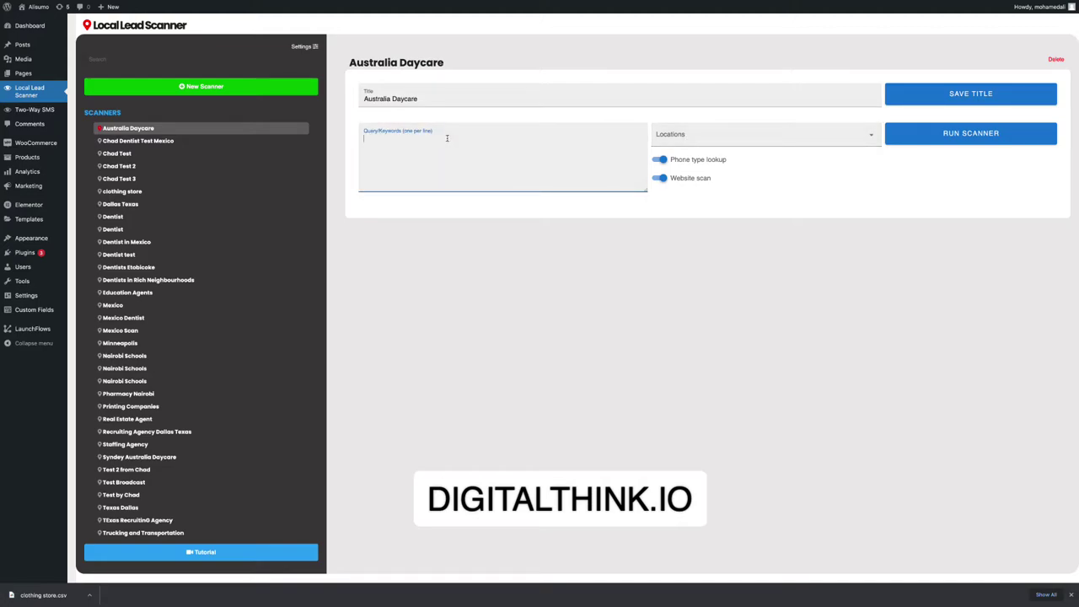
pyautogui.write('Daycare')
pyautogui.click(723, 138)
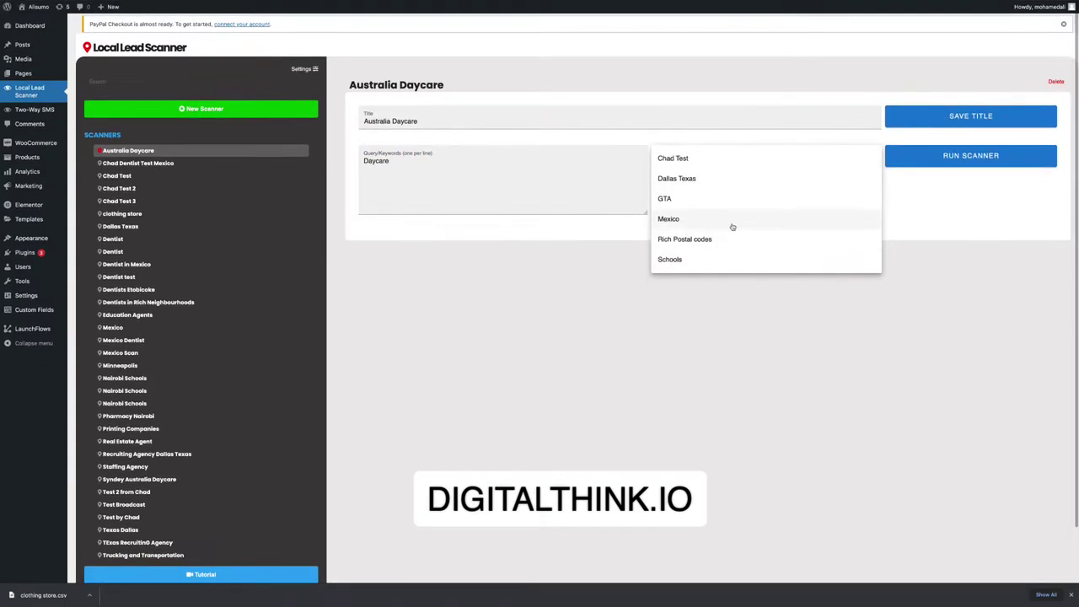
pyautogui.click(616, 288)
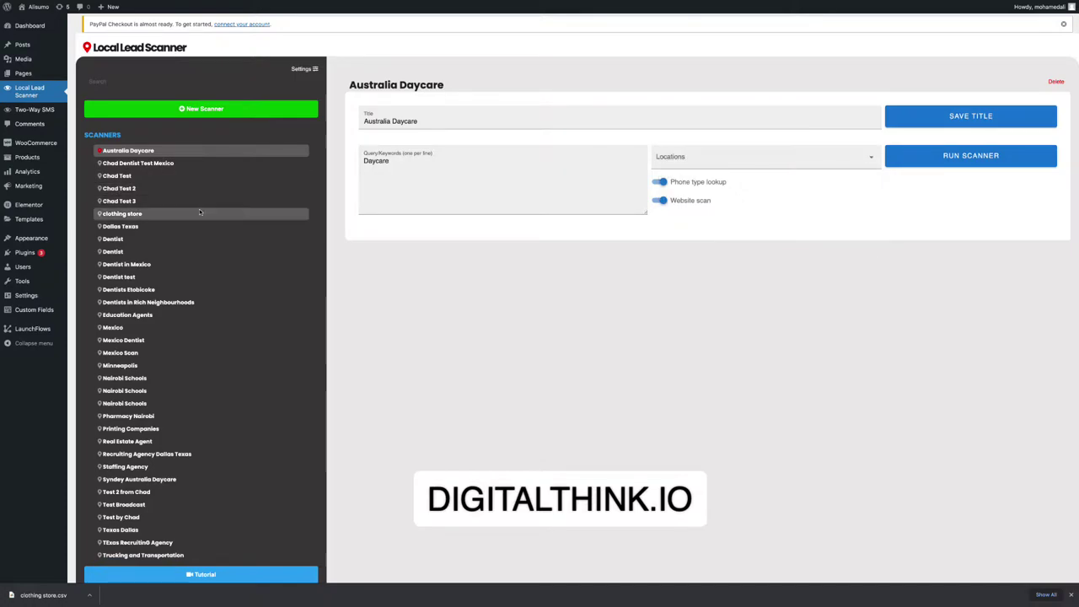
pyautogui.click(118, 165)
pyautogui.click(127, 154)
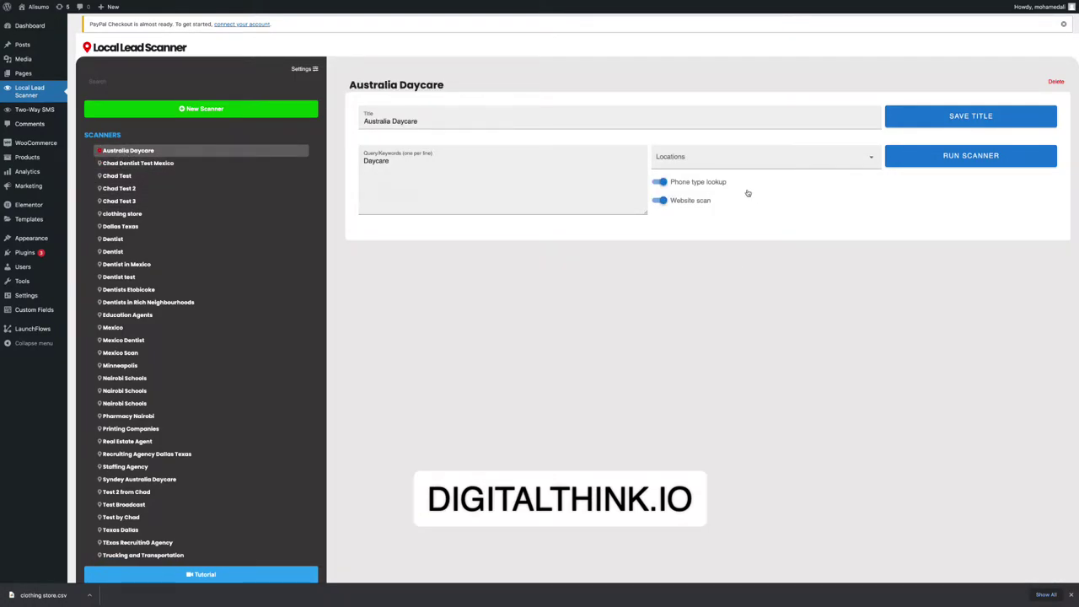
pyautogui.click(676, 157)
pyautogui.scroll(-1, 706, 258)
pyautogui.click(697, 259)
pyautogui.click(403, 189)
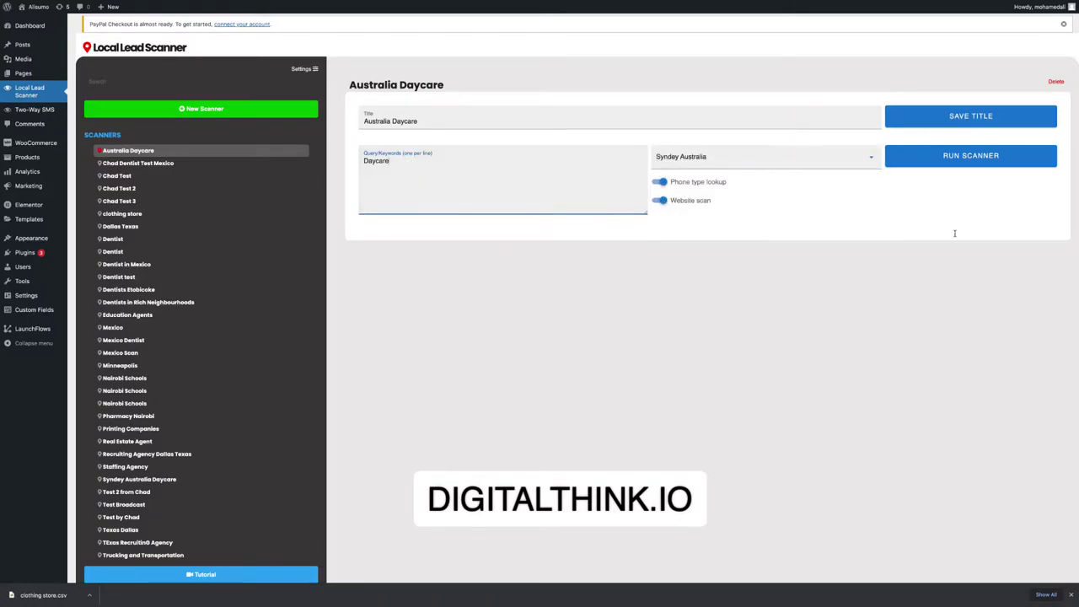
pyautogui.click(936, 116)
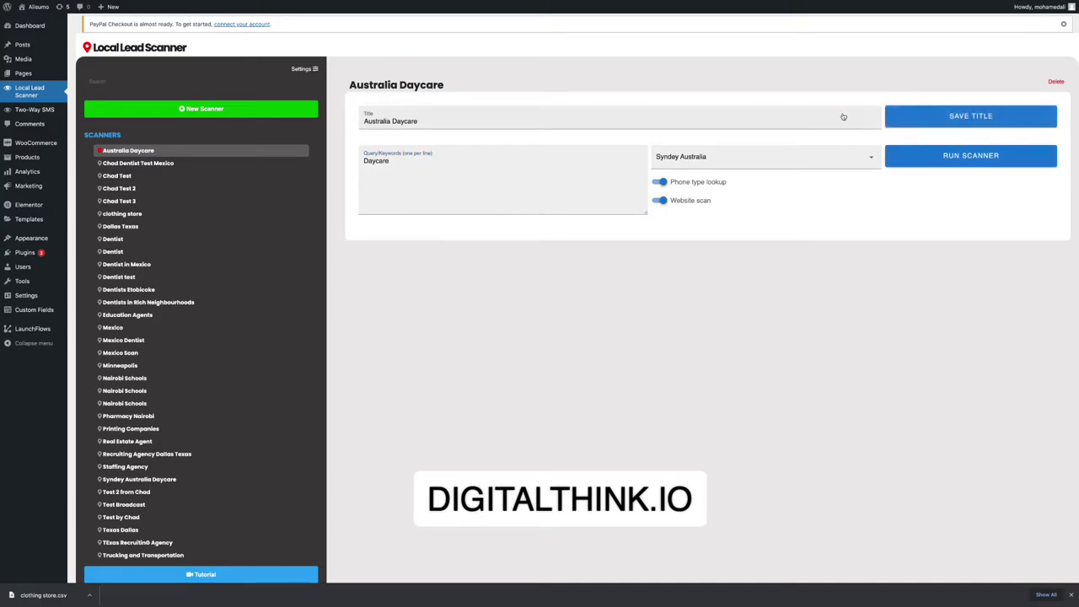
# Attempt several times to start the Australia Daycare scan.
pyautogui.click(946, 157)
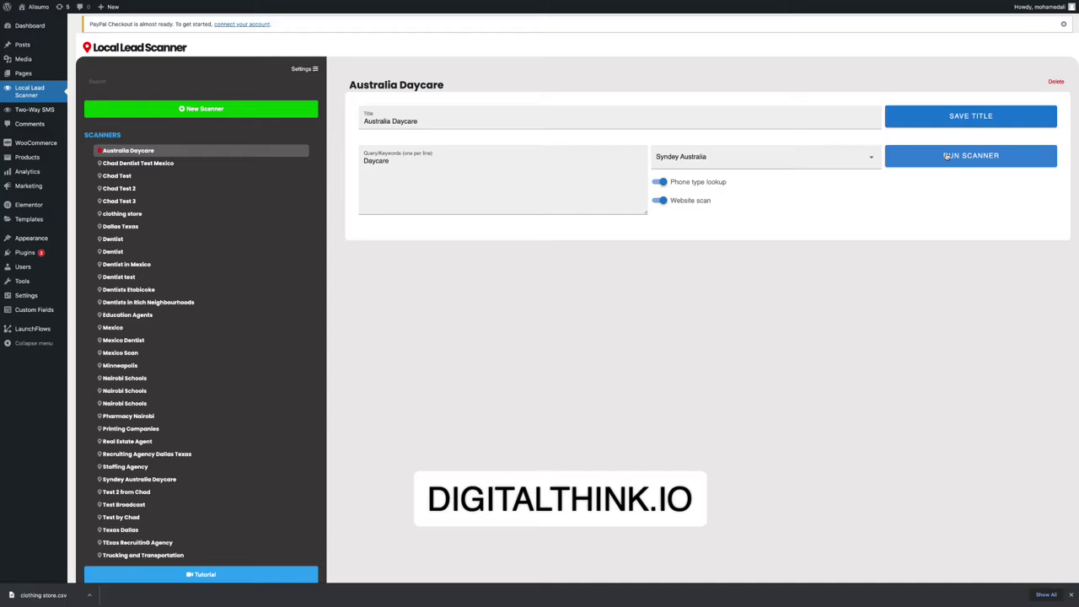
pyautogui.click(945, 157)
pyautogui.scroll(-2, 945, 169)
pyautogui.click(915, 98)
pyautogui.click(915, 100)
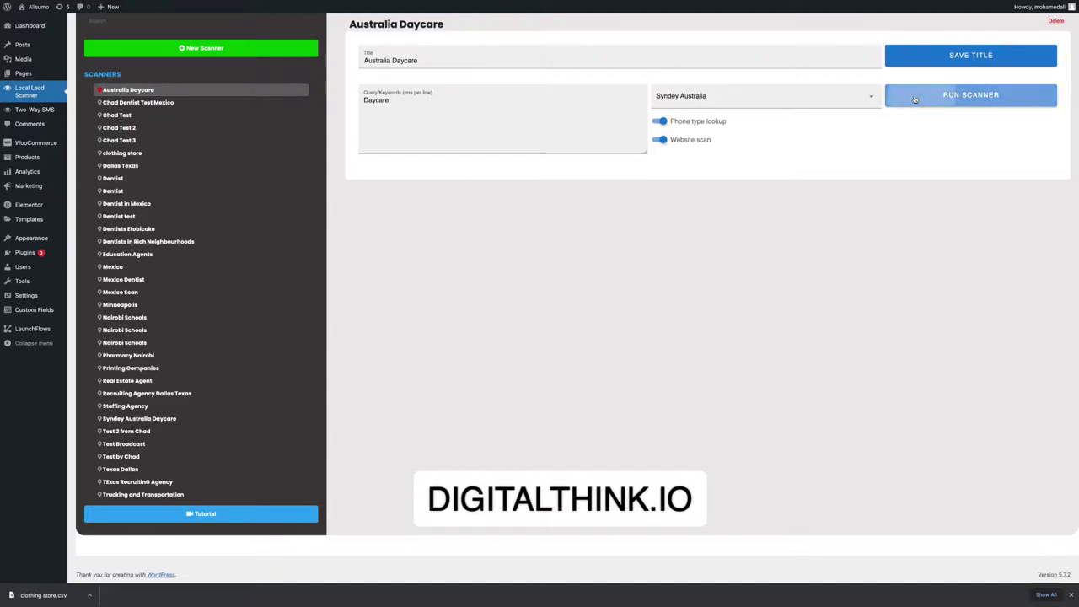
# Try the Rich Postal codes, Schools and Syndey Australia locations, finally choosing GTA.
pyautogui.click(770, 97)
pyautogui.click(749, 161)
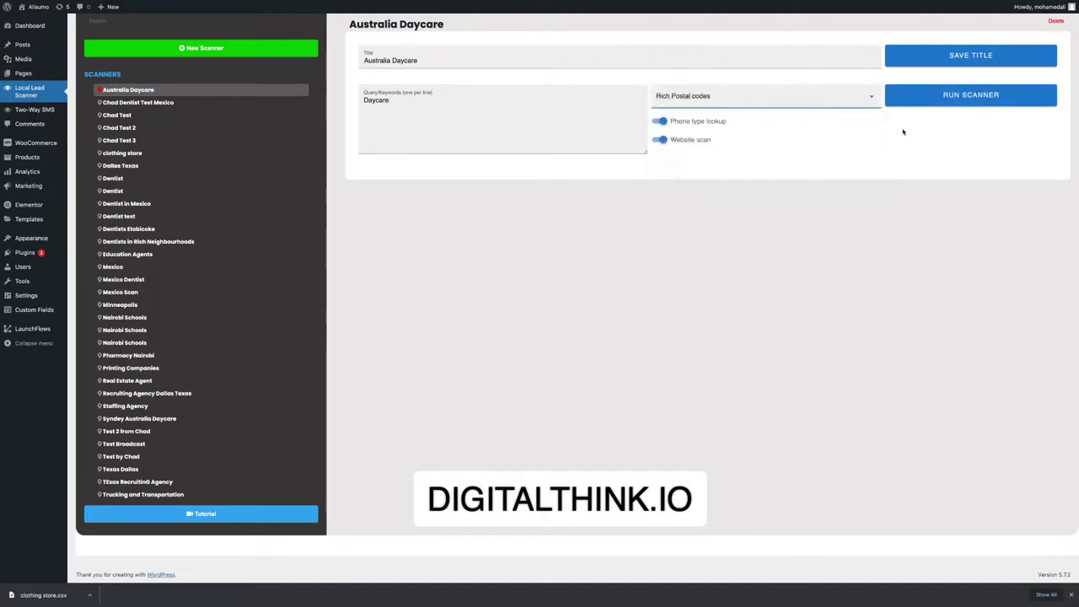
pyautogui.click(729, 99)
pyautogui.click(692, 181)
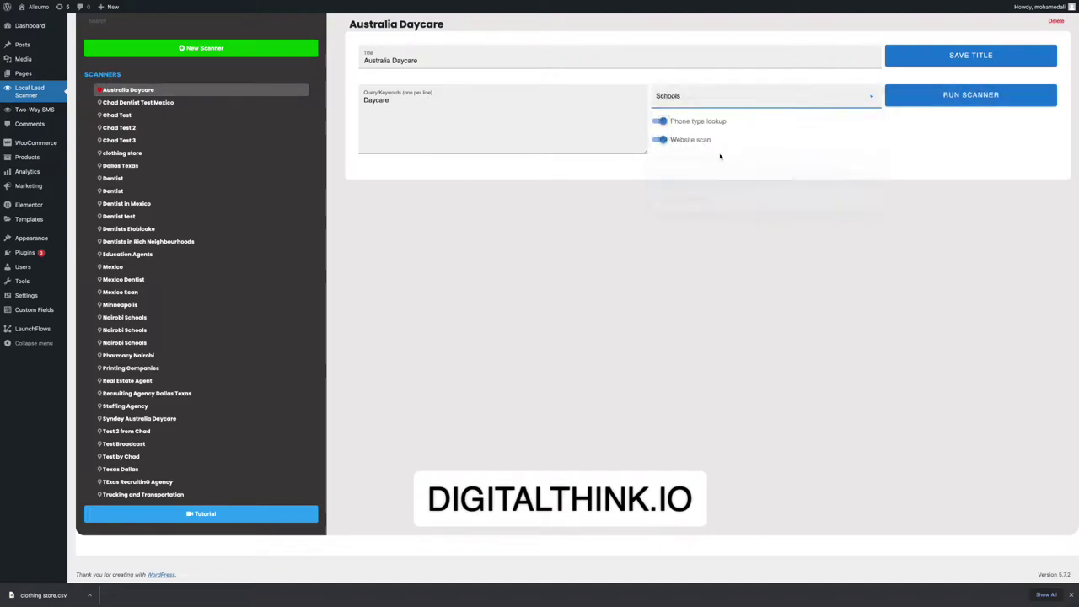
pyautogui.click(749, 103)
pyautogui.click(690, 199)
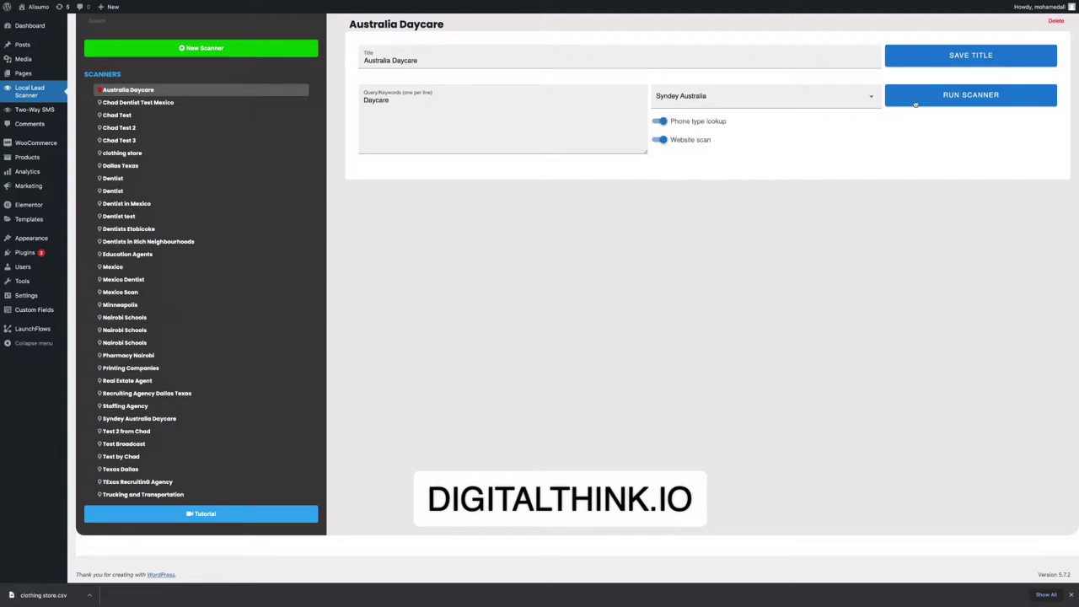
pyautogui.click(817, 99)
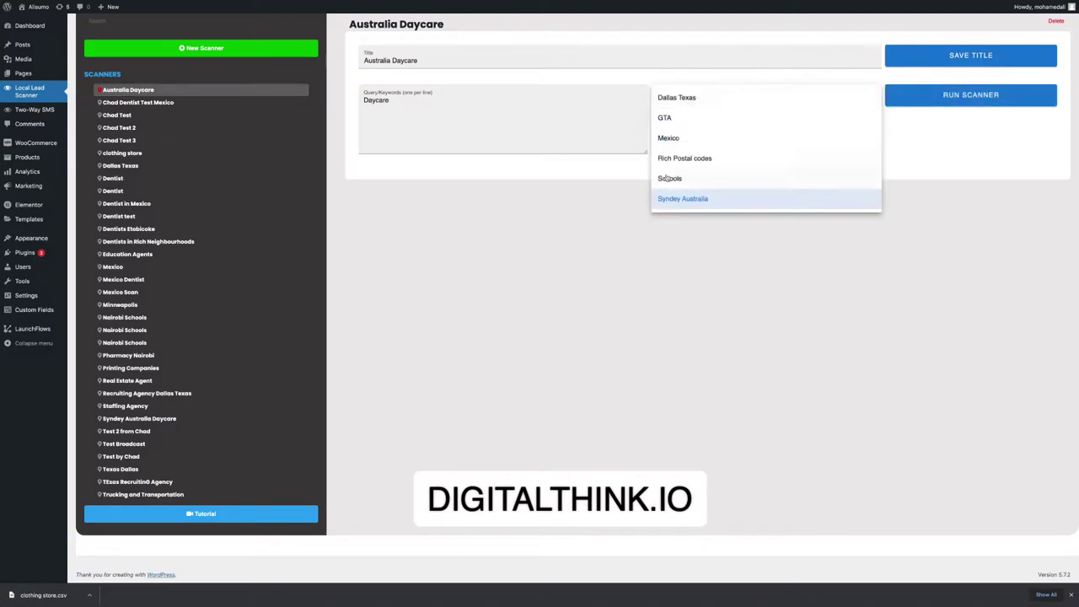
pyautogui.click(664, 119)
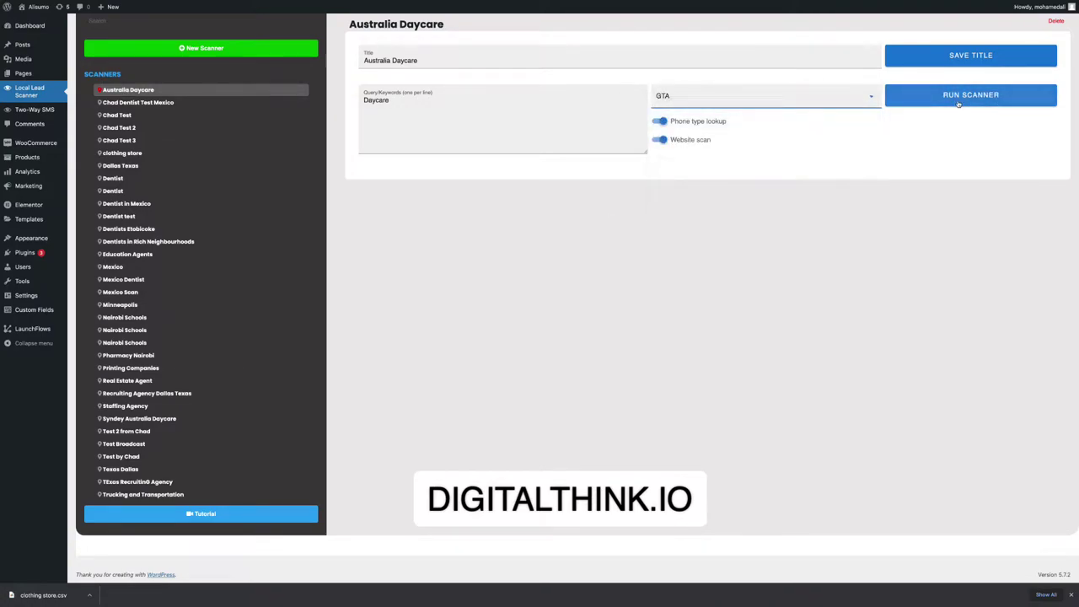
# Run the Daycare scan over GTA and watch the records accumulate.
pyautogui.click(970, 94)
pyautogui.scroll(-1, 449, 241)
pyautogui.scroll(1, 450, 220)
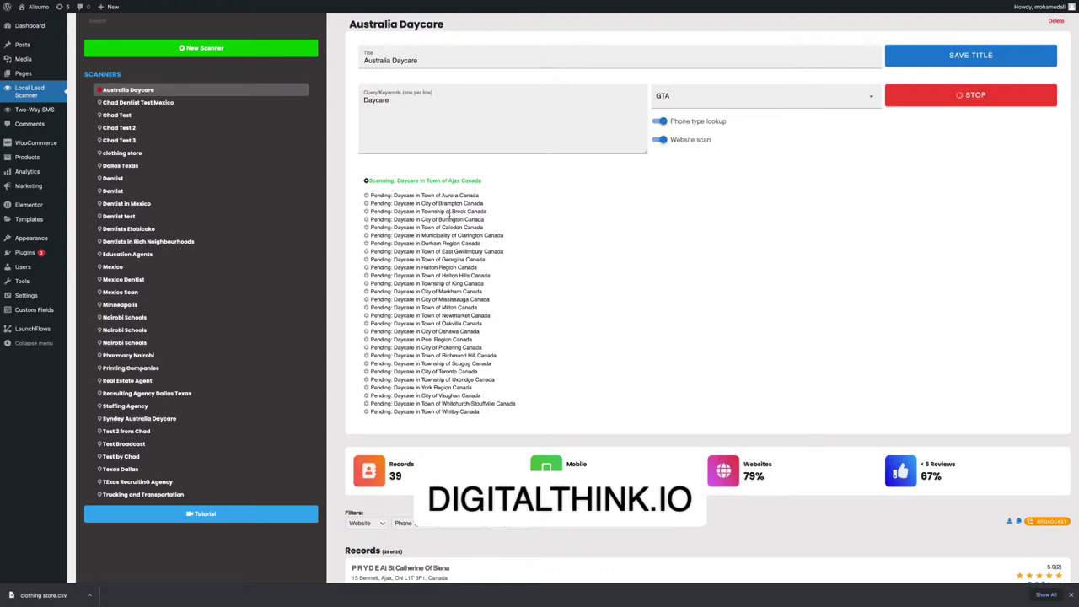
pyautogui.scroll(-5, 534, 336)
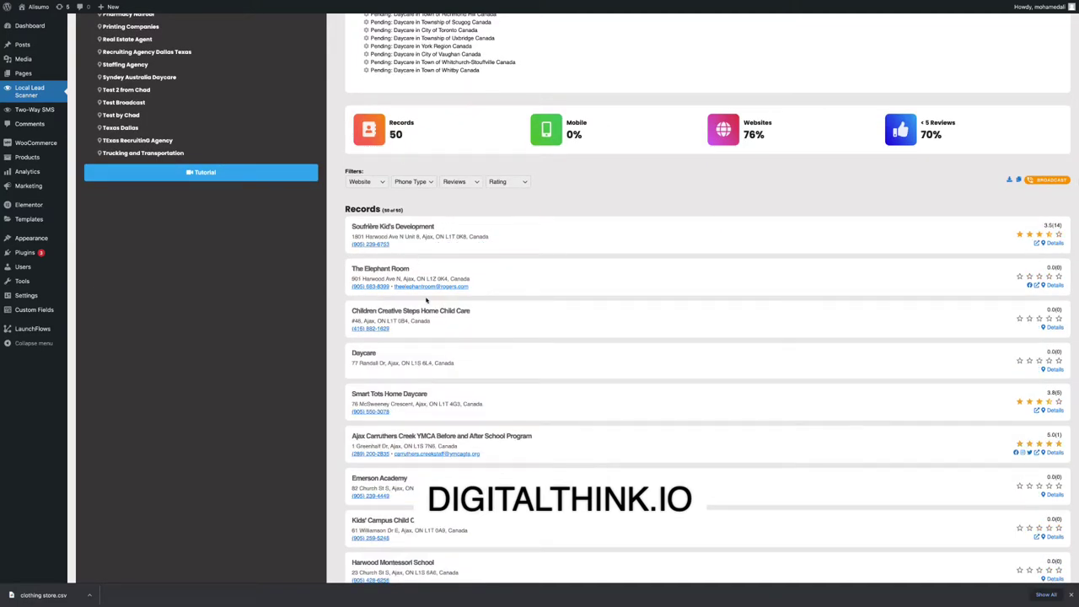
pyautogui.scroll(-10, 534, 333)
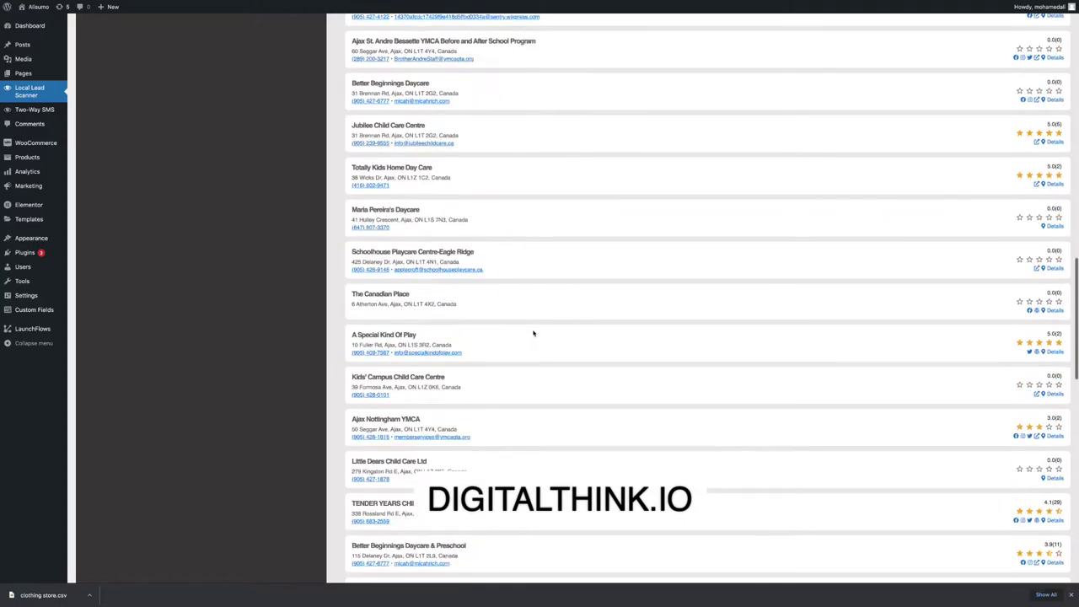
pyautogui.scroll(18, 534, 333)
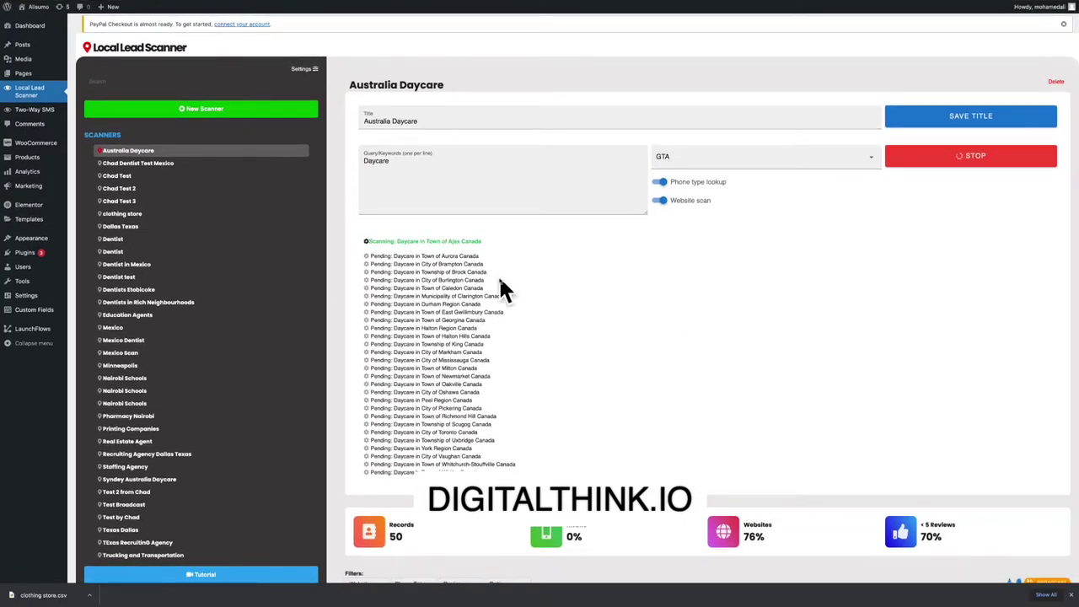
pyautogui.scroll(-5, 494, 295)
pyautogui.scroll(-1, 494, 297)
pyautogui.scroll(3, 495, 297)
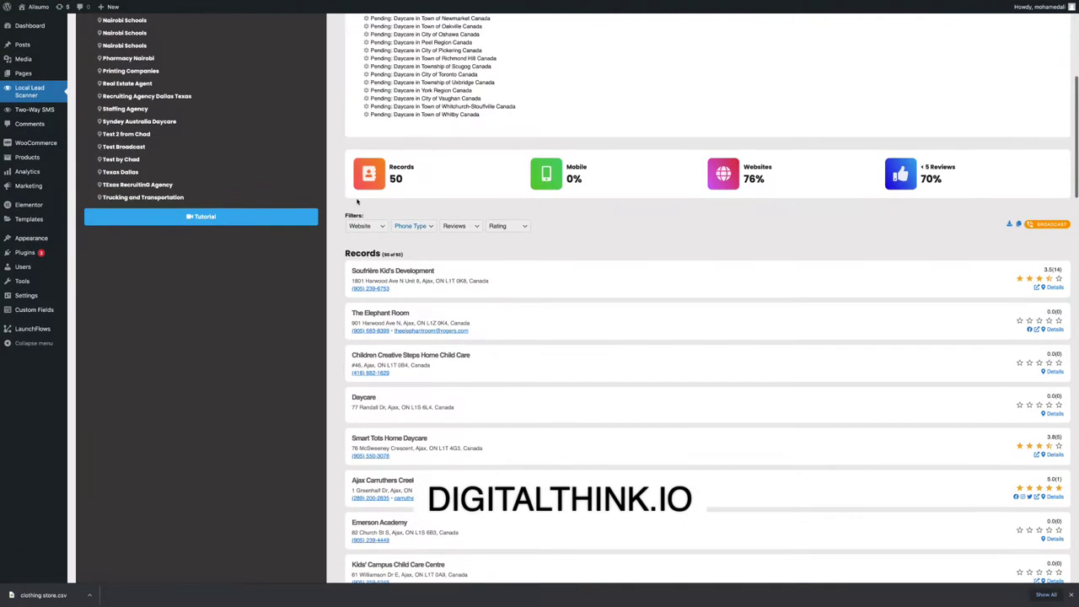
pyautogui.scroll(2, 688, 256)
pyautogui.scroll(4, 717, 276)
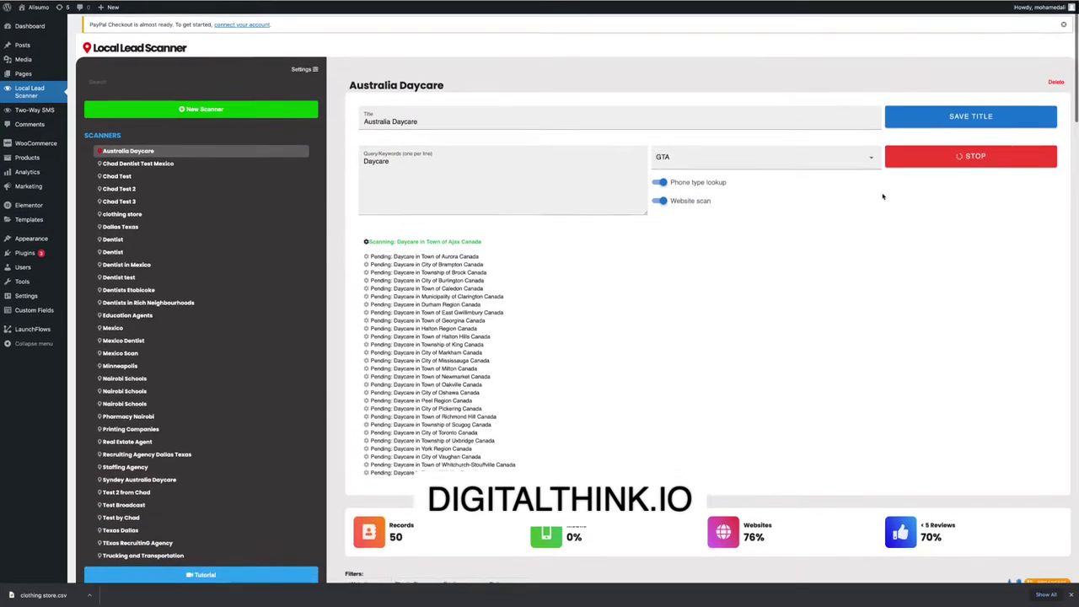
# Stop the scan at 56 records and download the results as CSV.
pyautogui.click(933, 156)
pyautogui.scroll(-1, 986, 236)
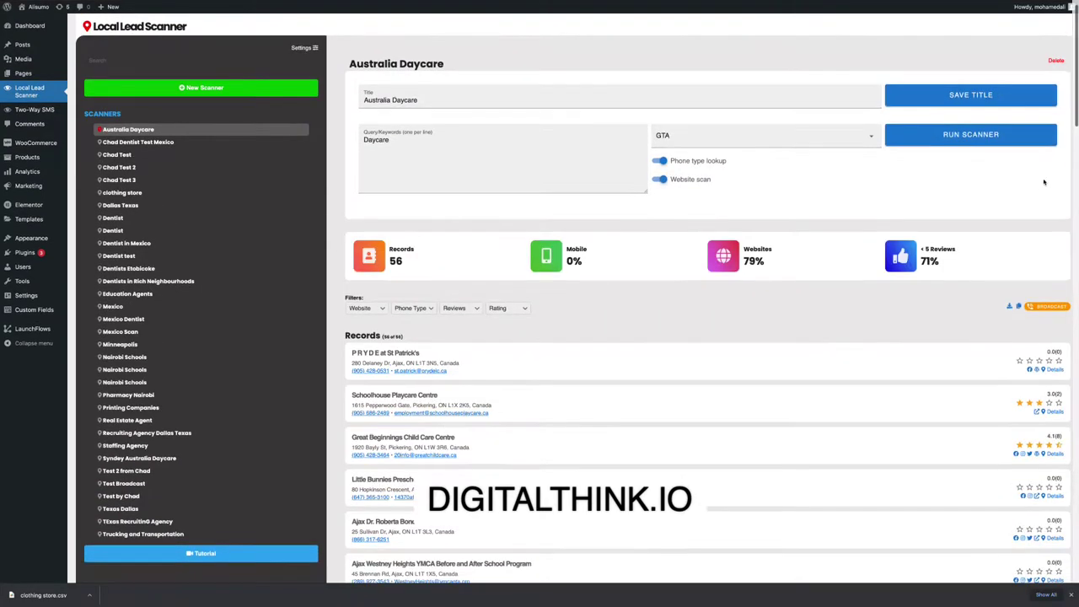
pyautogui.click(1009, 305)
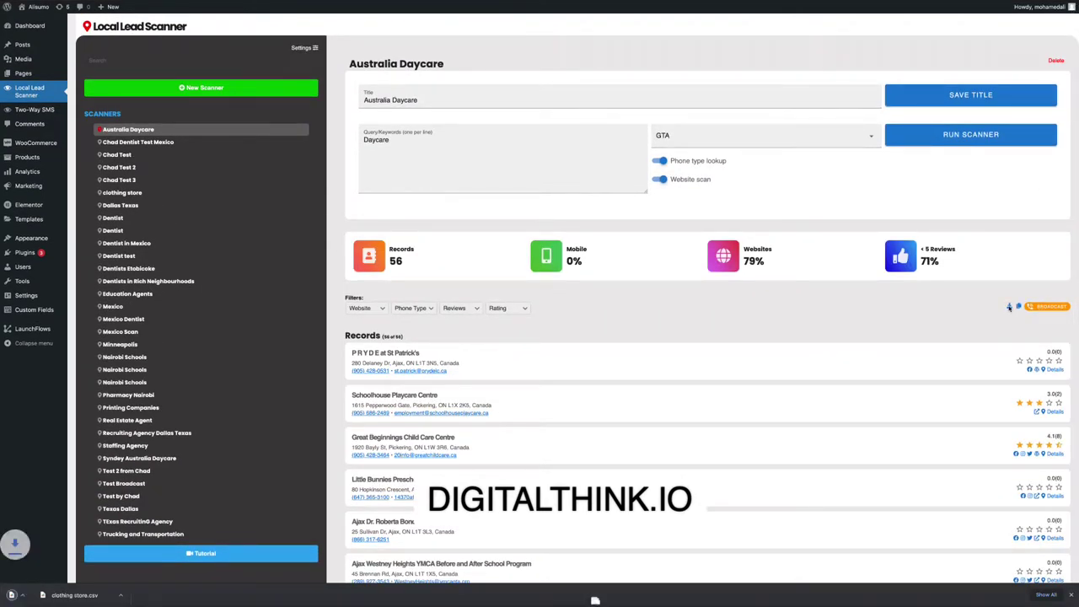
# Open the downloaded Australia Daycare CSV in Numbers full screen and scroll right to the social columns.
pyautogui.click(20, 601)
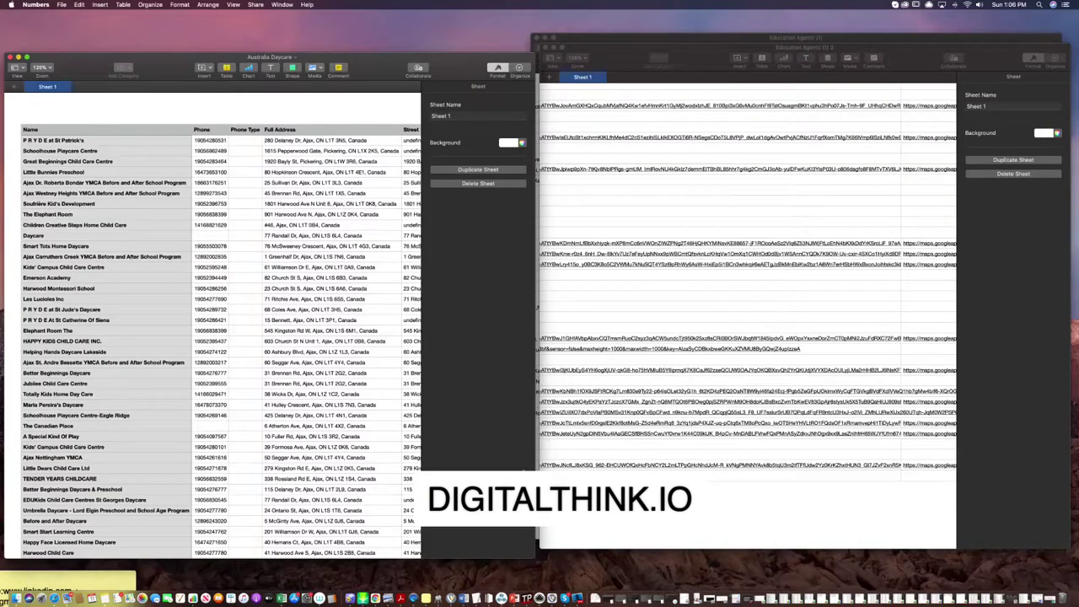
pyautogui.click(26, 57)
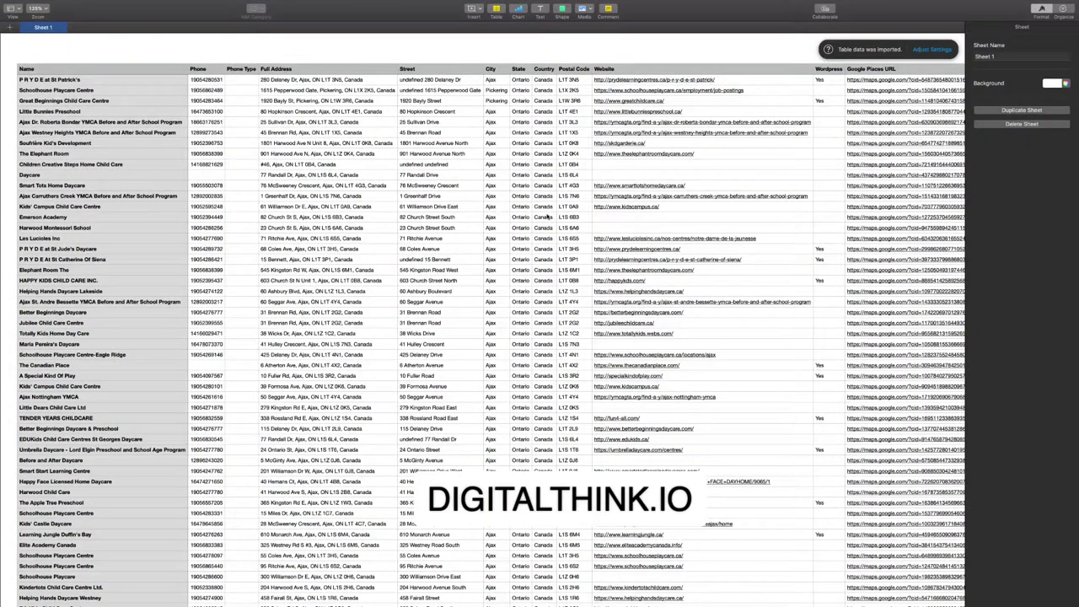
pyautogui.hscroll(5, 548, 217)
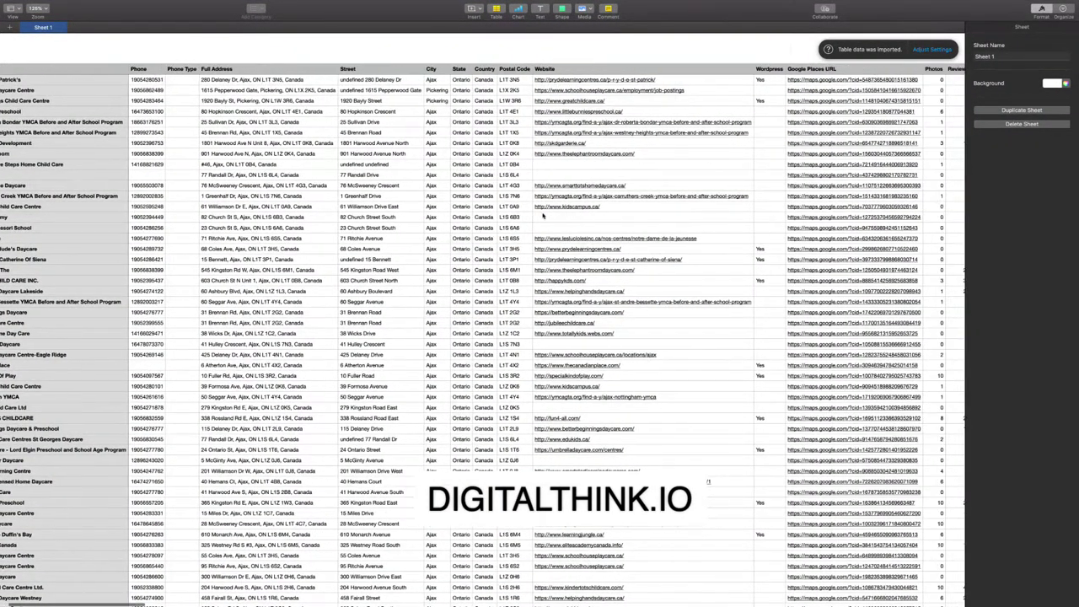
pyautogui.hscroll(15, 505, 208)
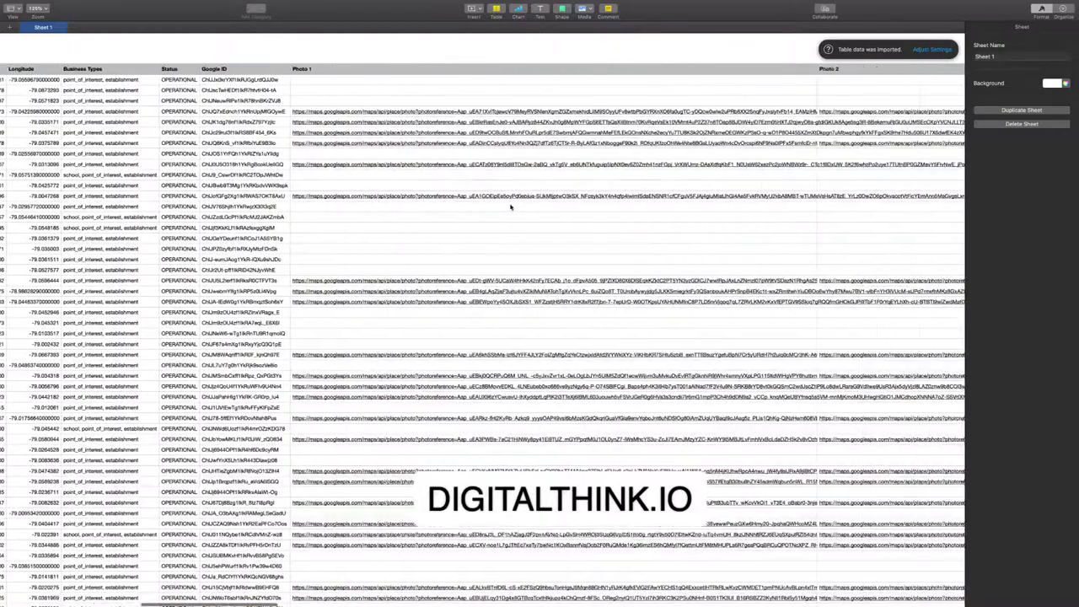
pyautogui.hscroll(20, 510, 207)
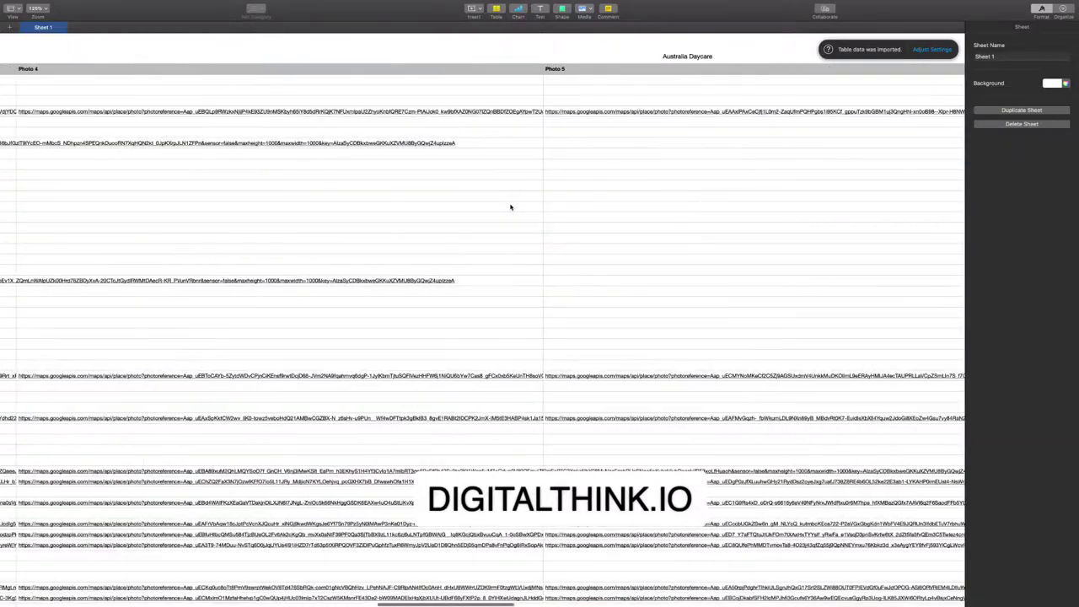
pyautogui.hscroll(20, 510, 207)
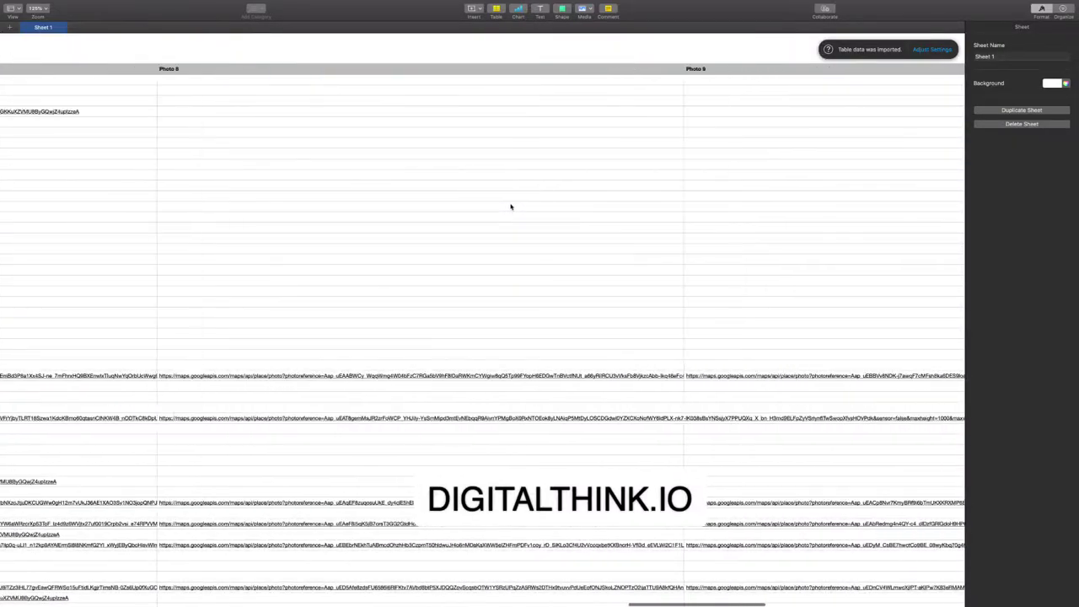
pyautogui.hscroll(12, 510, 206)
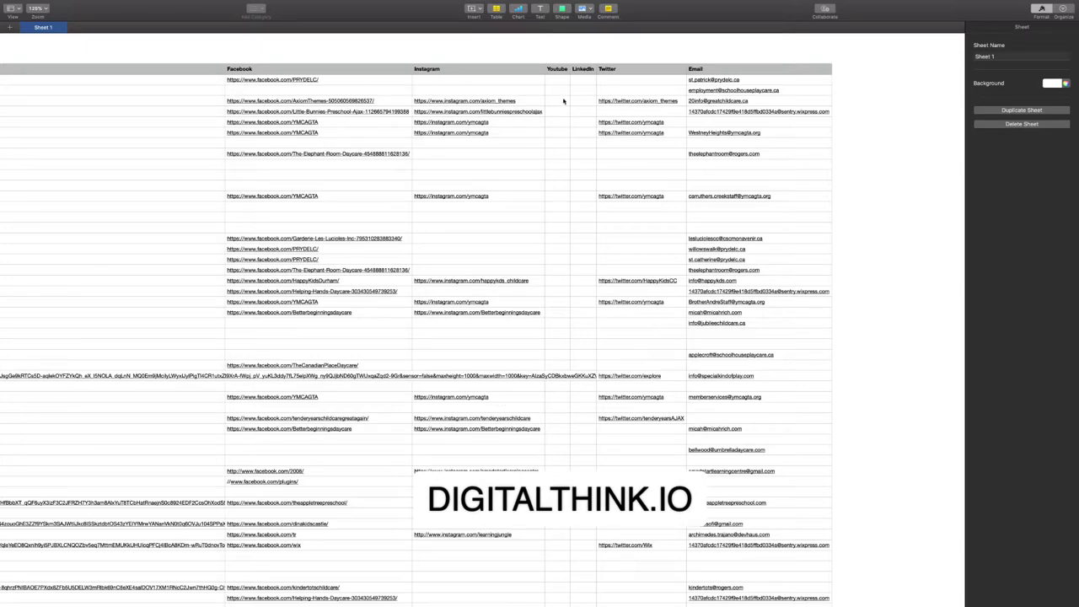
pyautogui.hscroll(3, 576, 276)
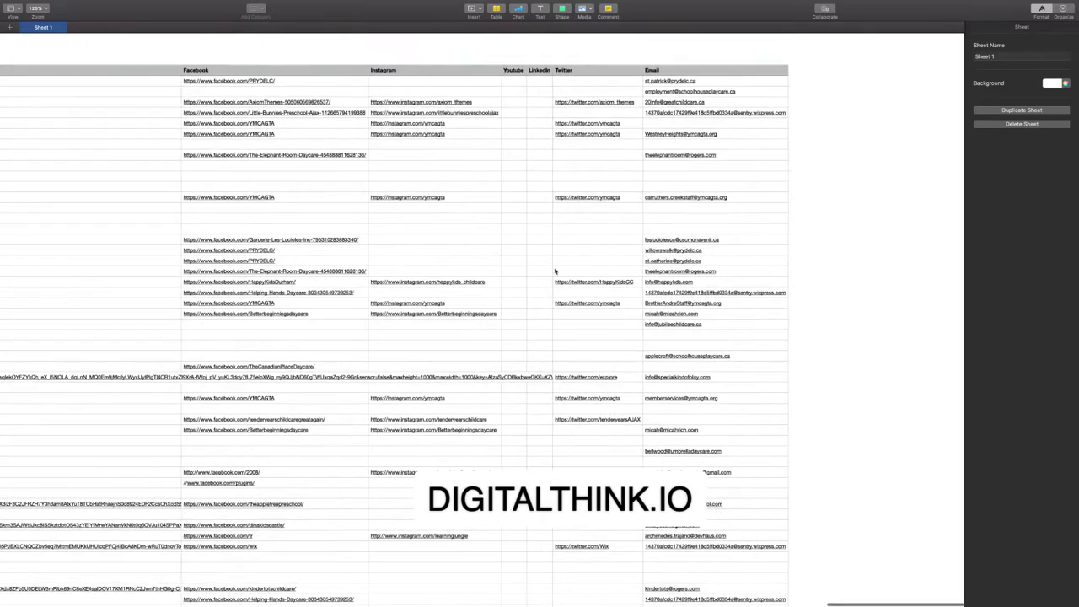
# Scroll down the daycare rows reviewing their Facebook, Instagram, Twitter and Email details.
pyautogui.scroll(-2, 738, 359)
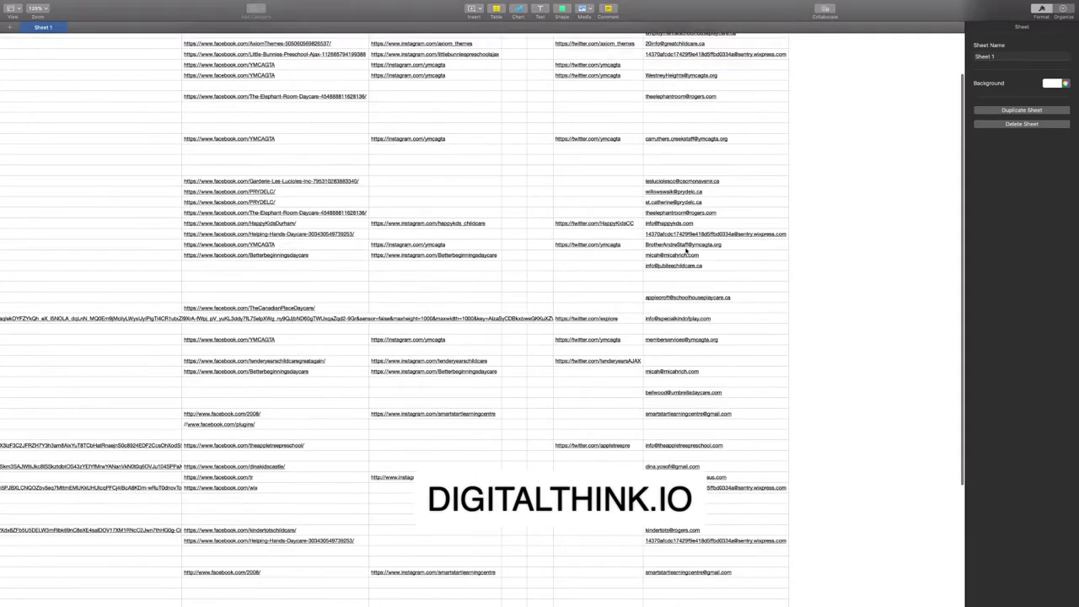
pyautogui.scroll(3, 718, 265)
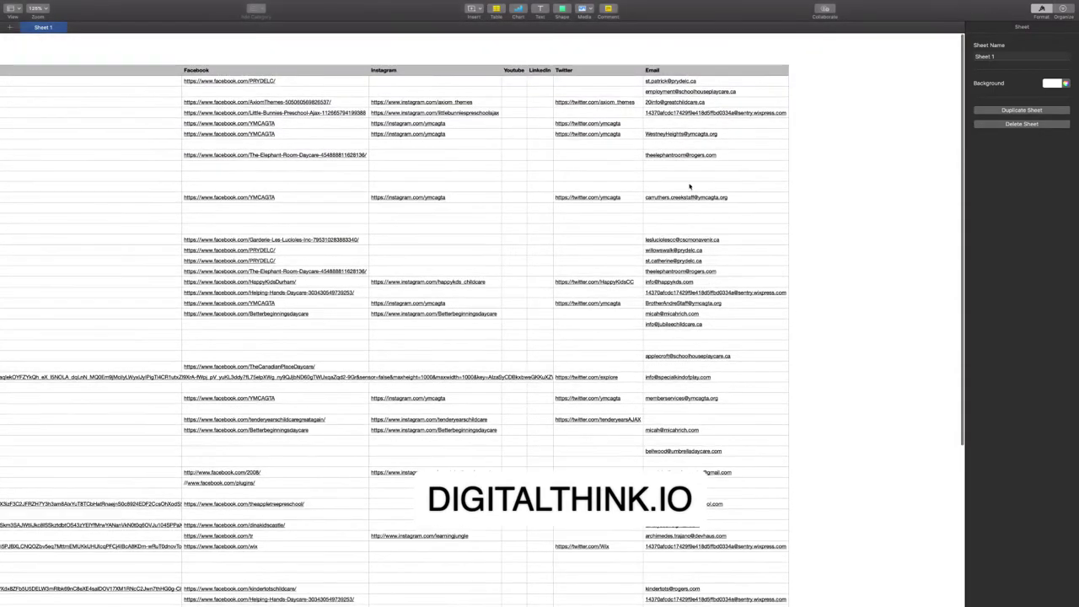
pyautogui.scroll(-1, 714, 169)
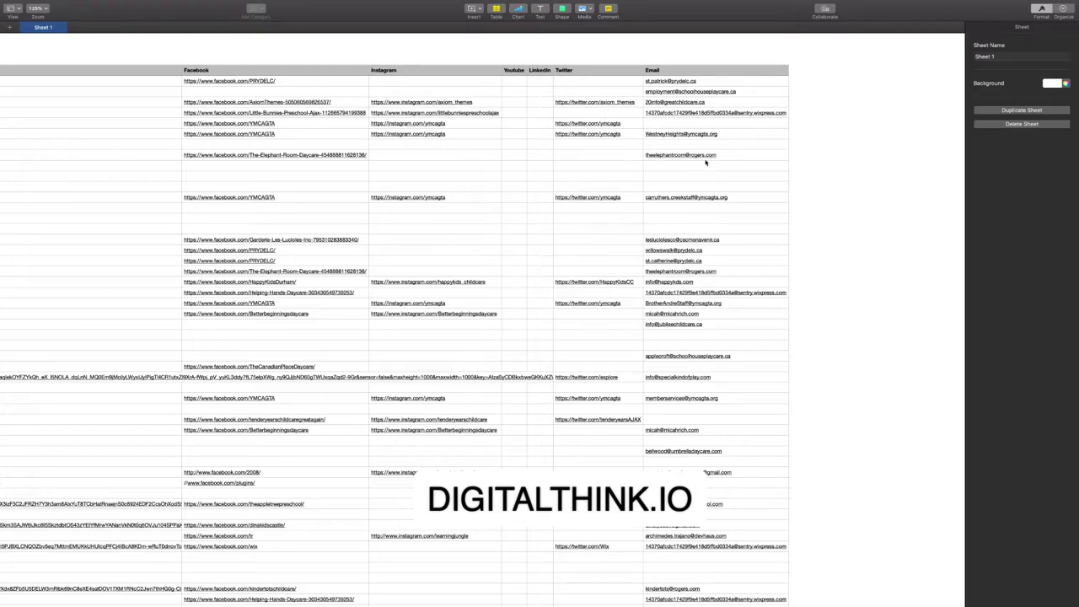
pyautogui.scroll(-1, 712, 159)
pyautogui.scroll(-5, 712, 159)
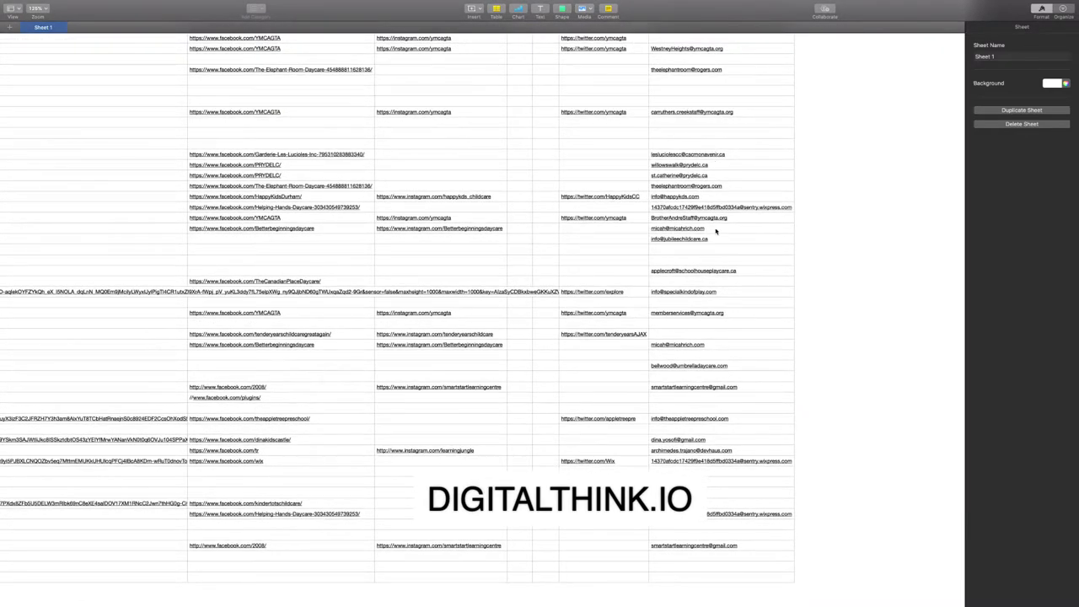
pyautogui.scroll(-3, 718, 332)
pyautogui.scroll(-6, 720, 334)
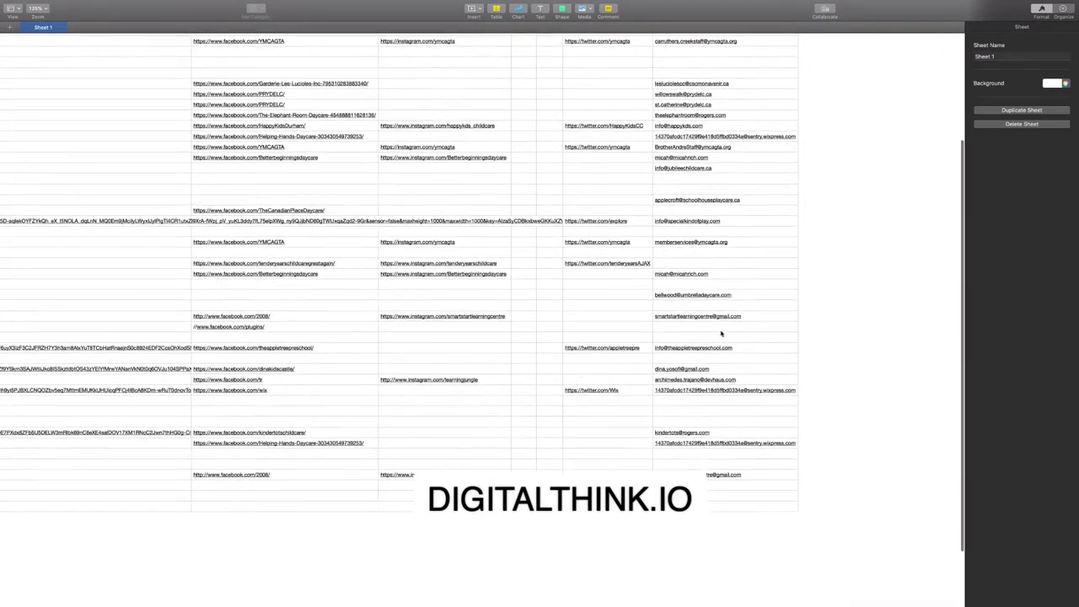
pyautogui.scroll(-2, 721, 334)
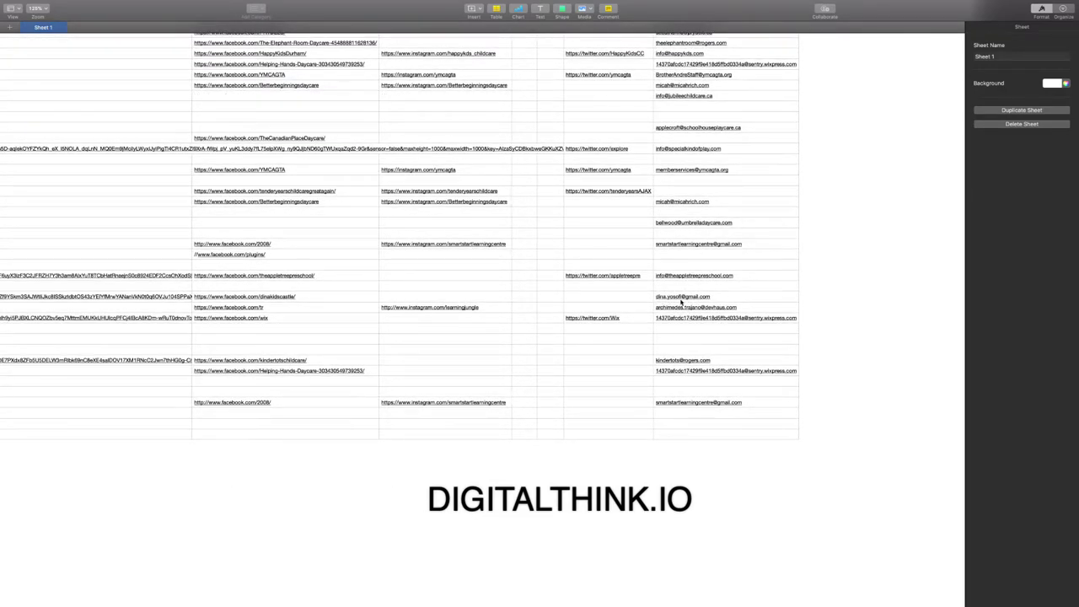
pyautogui.scroll(-1, 712, 301)
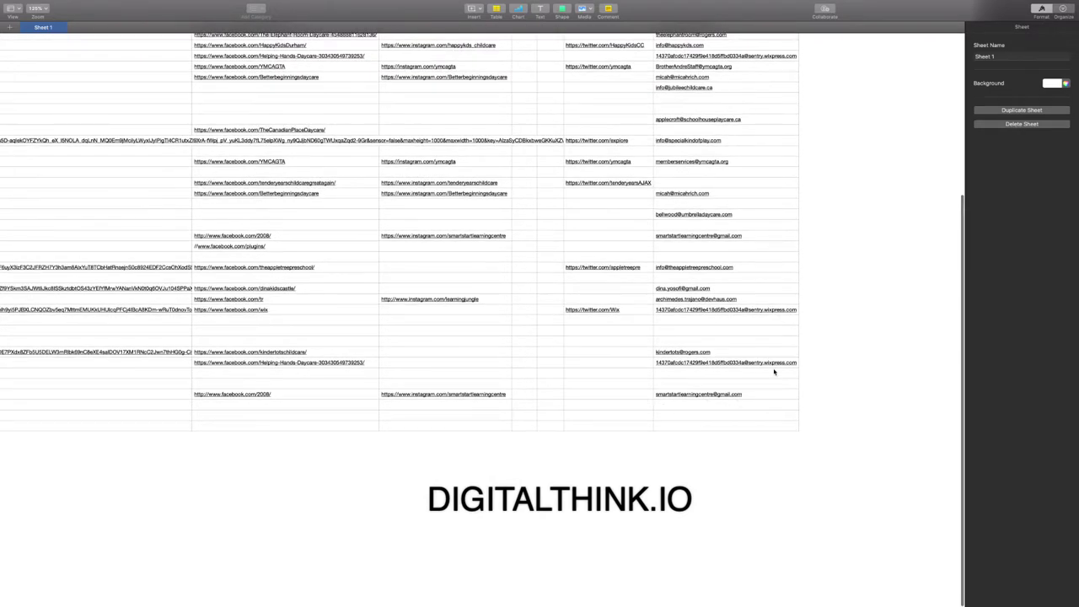
pyautogui.scroll(3, 756, 320)
pyautogui.scroll(10, 757, 320)
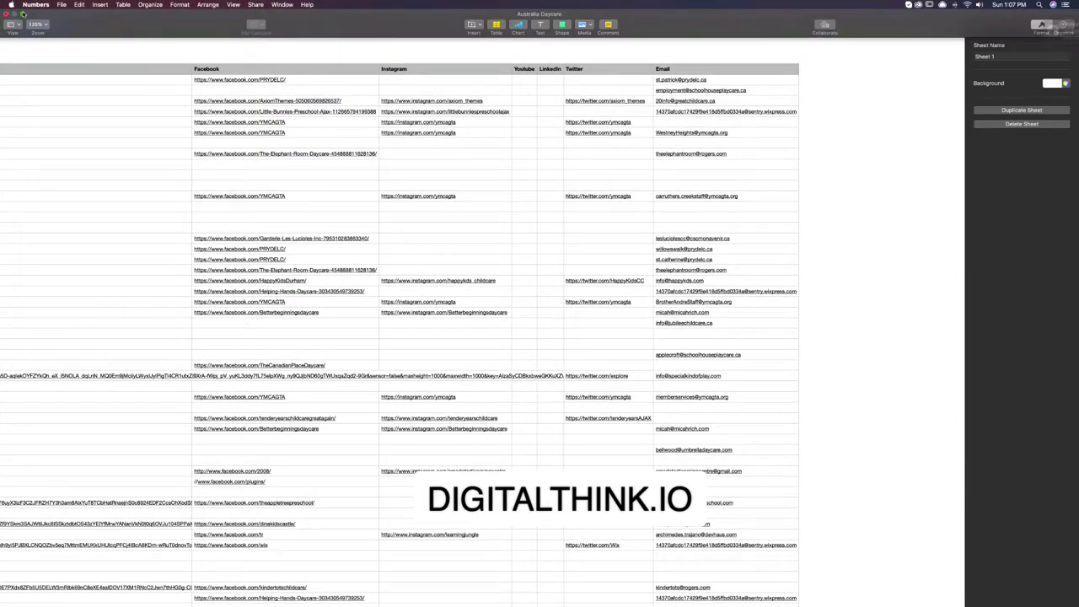
# Exit full screen, move the Australia Daycare window aside and close the Finder window.
pyautogui.click(23, 14)
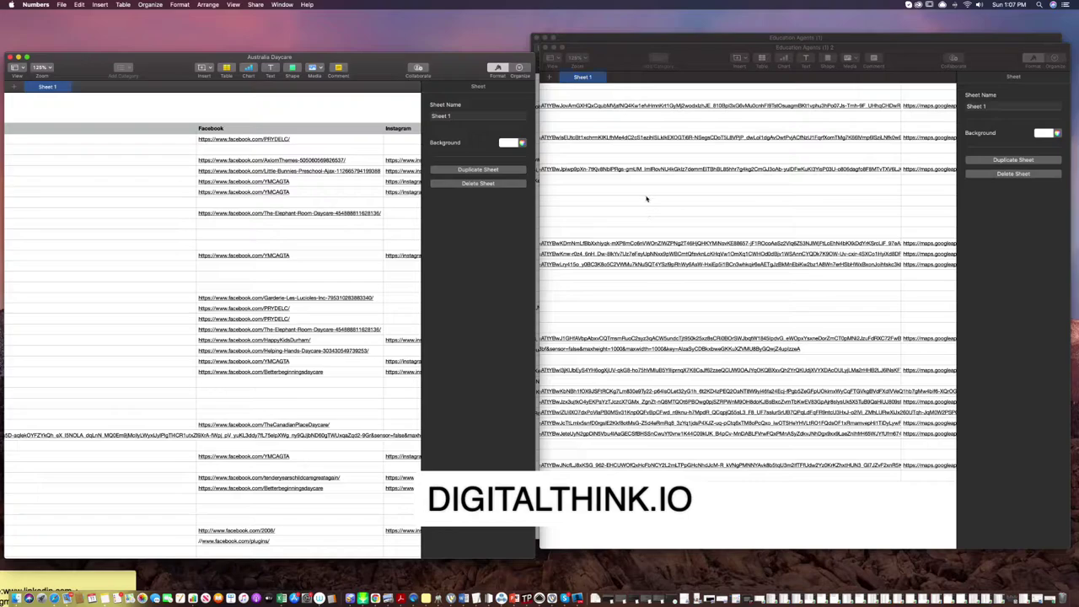
pyautogui.moveTo(390, 65); pyautogui.dragTo(612, 70)
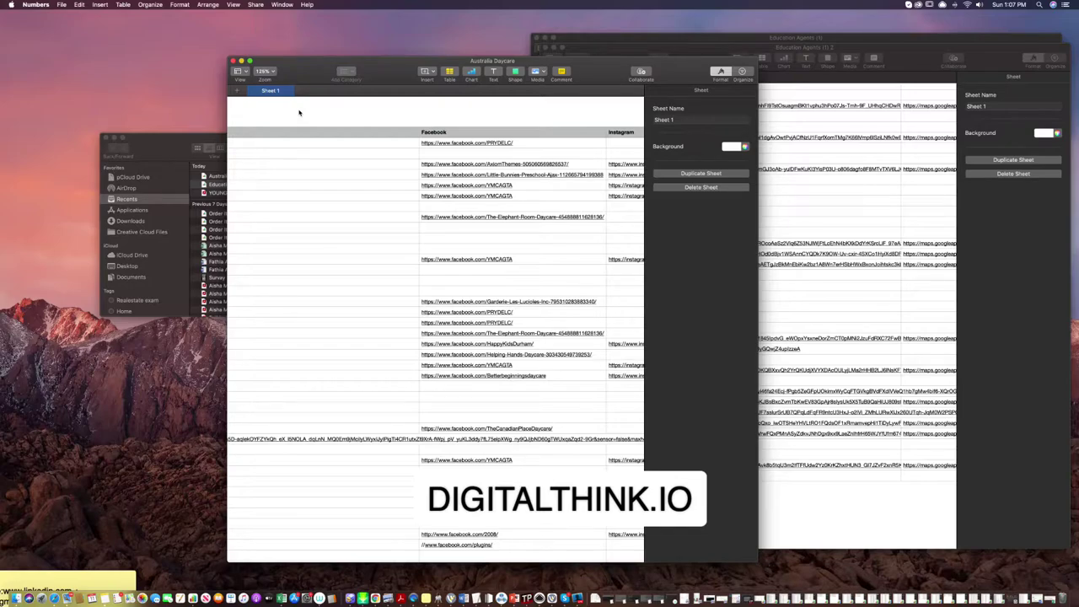
pyautogui.click(104, 137)
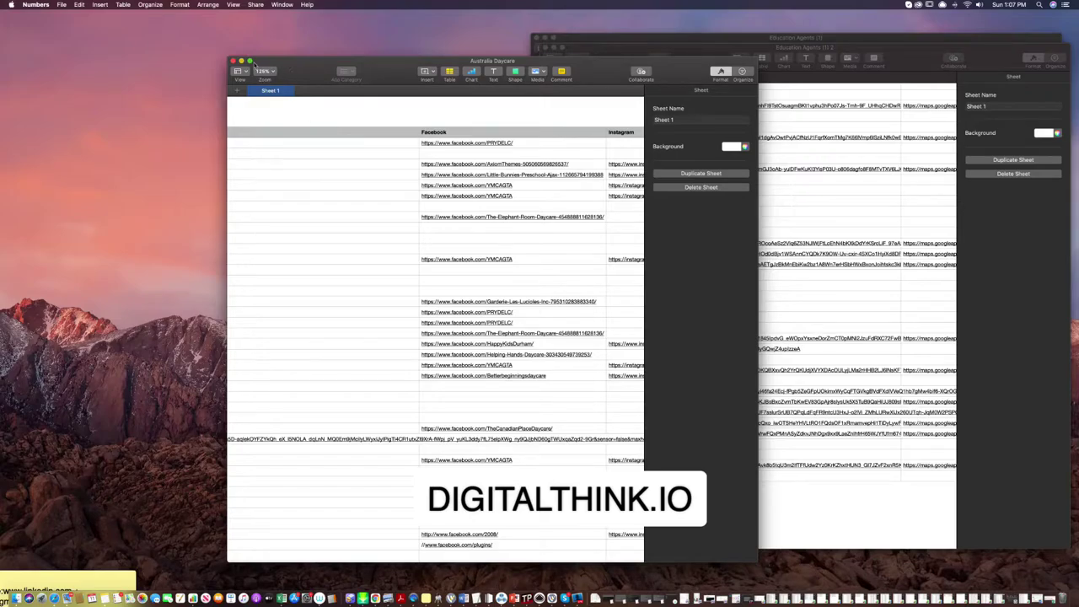
# Review the Australia Daycare sheet in full screen once more, then leave full-screen view.
pyautogui.click(250, 61)
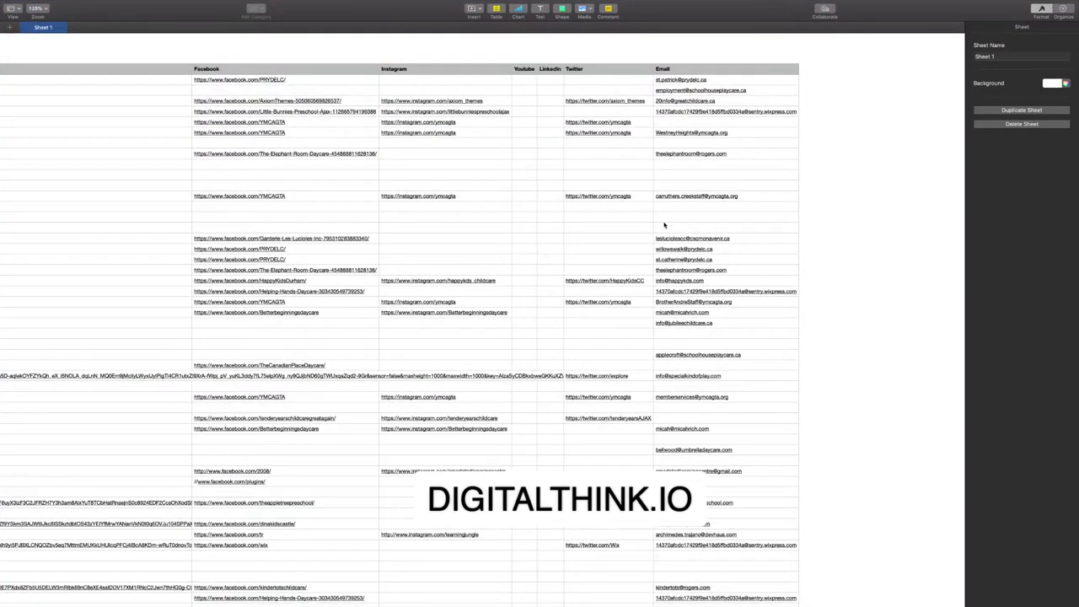
pyautogui.scroll(-6, 664, 224)
pyautogui.scroll(6, 716, 224)
pyautogui.scroll(-3, 684, 227)
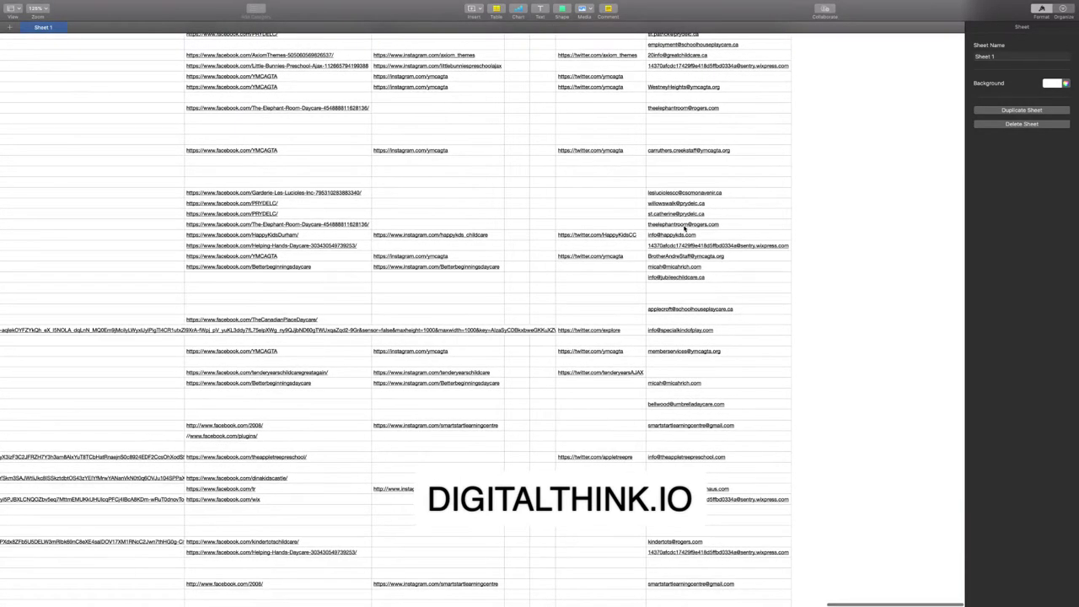
pyautogui.scroll(3, 660, 218)
pyautogui.hscroll(-5, 660, 218)
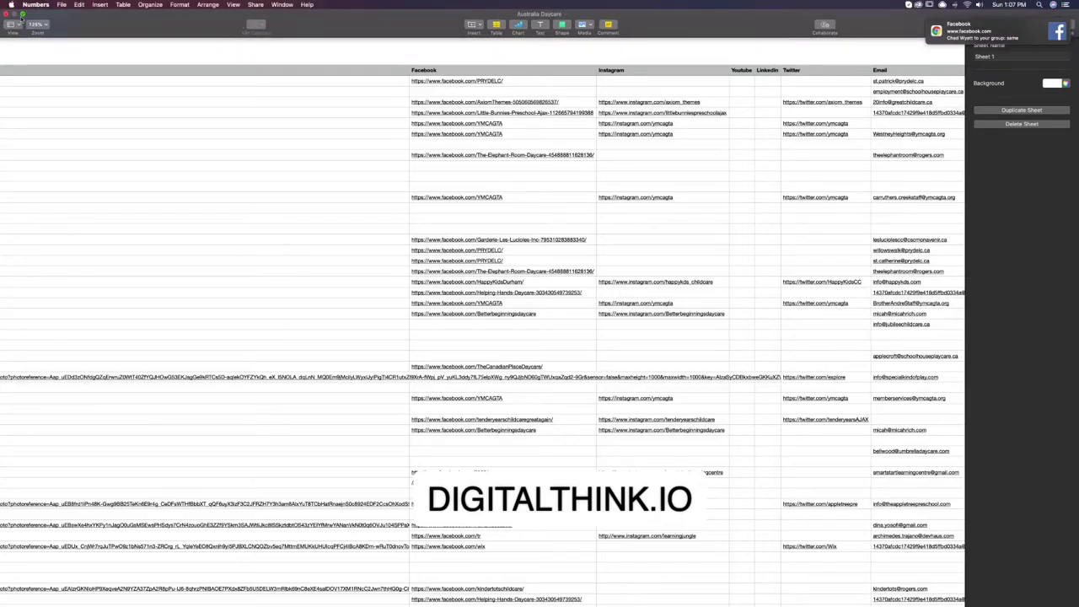
pyautogui.press('ctrl+super+f')
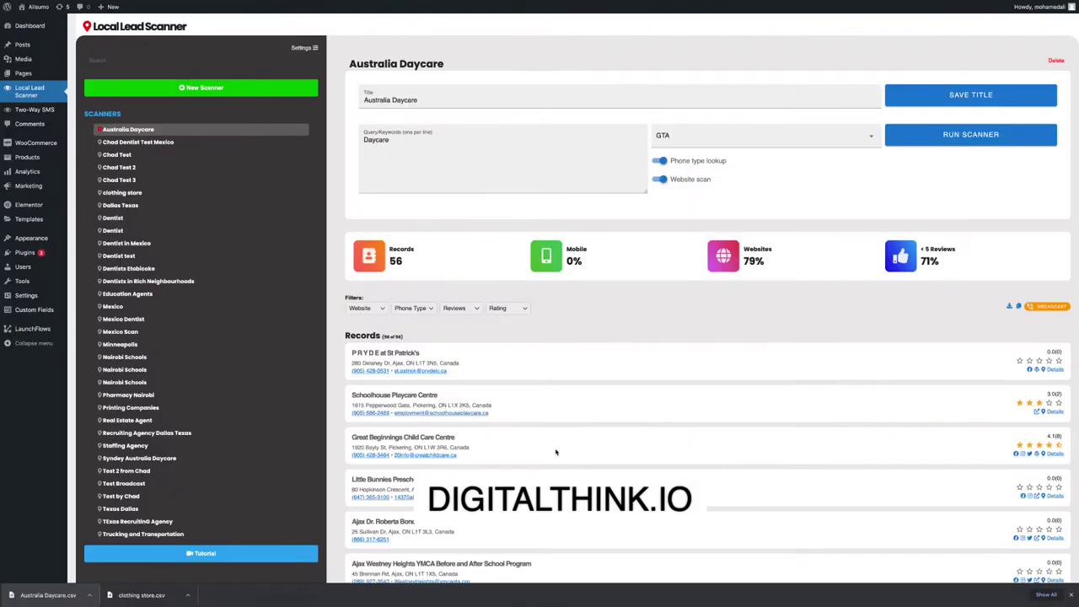
# Scroll through the 56 Australia Daycare records, then go to the Two-Way SMS page.
pyautogui.scroll(-2, 623, 290)
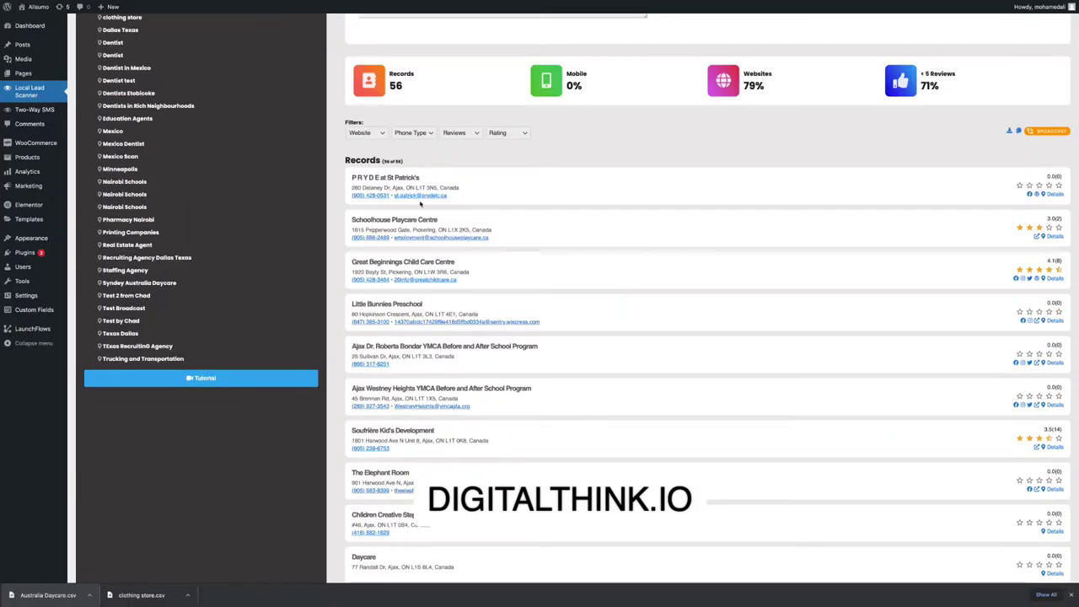
pyautogui.scroll(-4, 652, 248)
pyautogui.scroll(8, 505, 210)
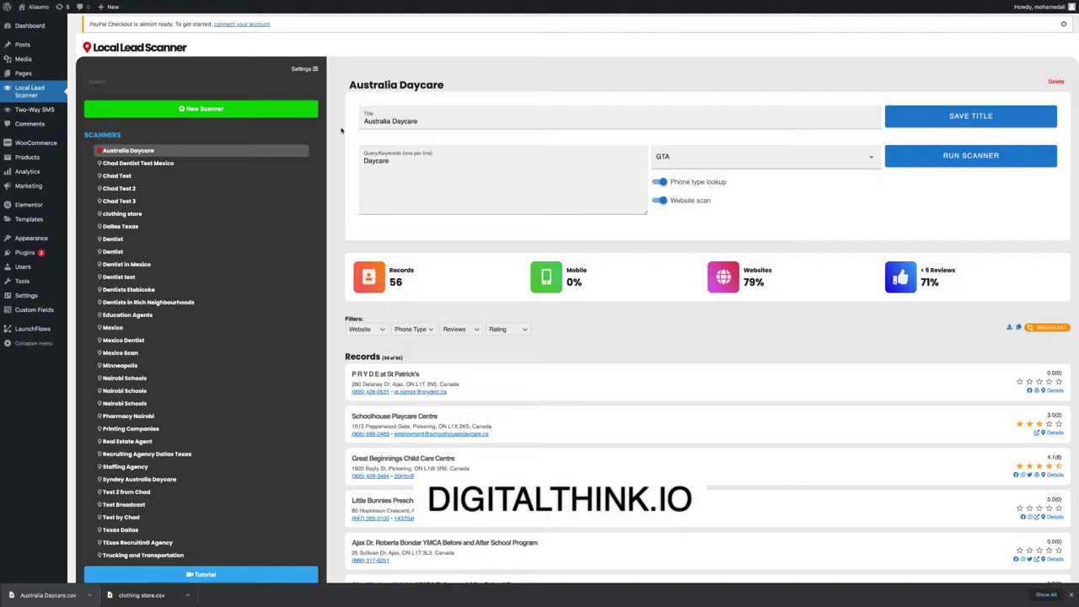
pyautogui.click(50, 113)
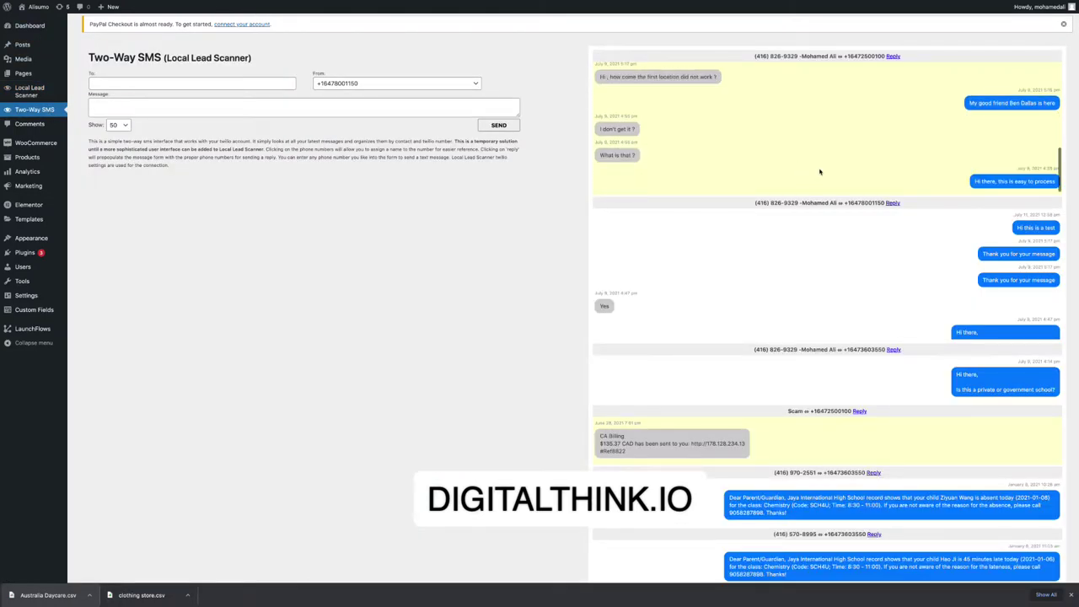
# Scroll through the Two-Way SMS threads, including 'This is a demo' and 'Hi this is a test'.
pyautogui.scroll(-4, 818, 173)
pyautogui.scroll(-8, 760, 173)
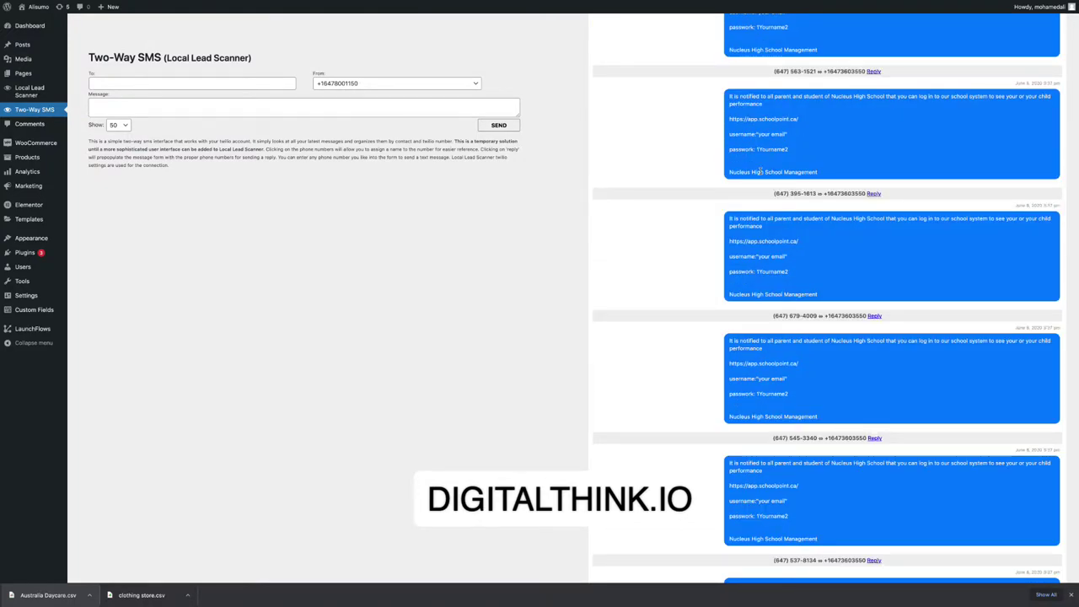
pyautogui.scroll(5, 760, 171)
pyautogui.scroll(-2, 756, 169)
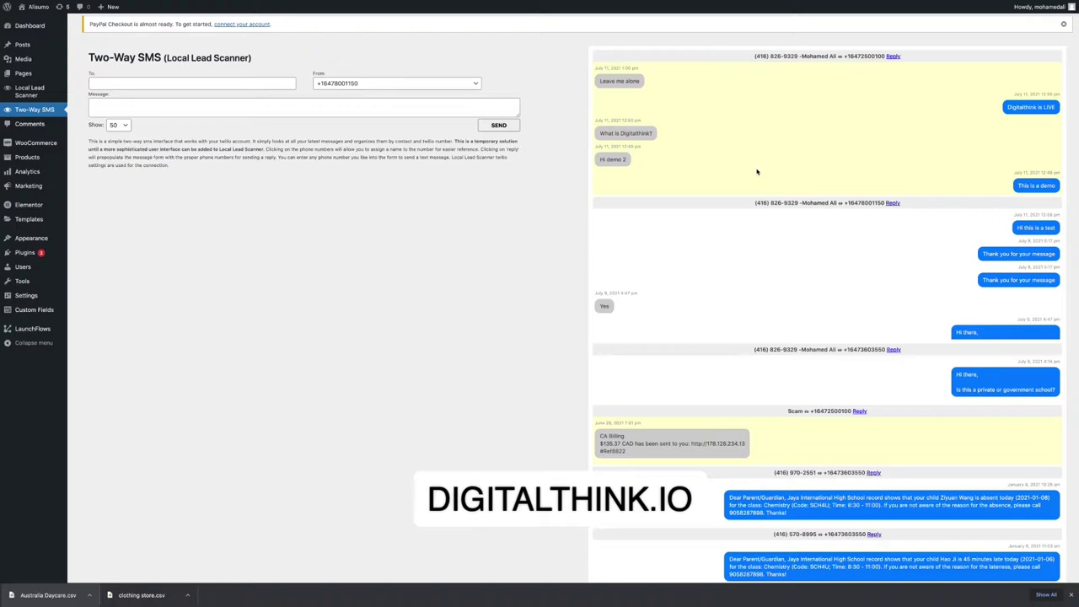
# Exit Chrome full screen, then minimise the Australia Daycare spreadsheet, Chrome, and the remaining Numbers window.
pyautogui.moveTo(23, 15)
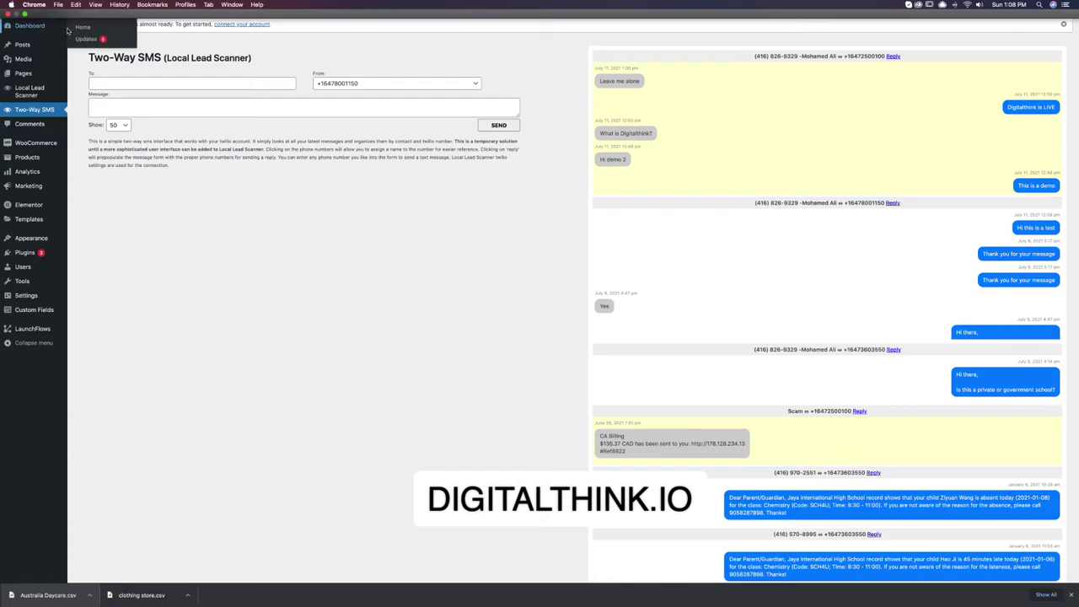
pyautogui.click(24, 16)
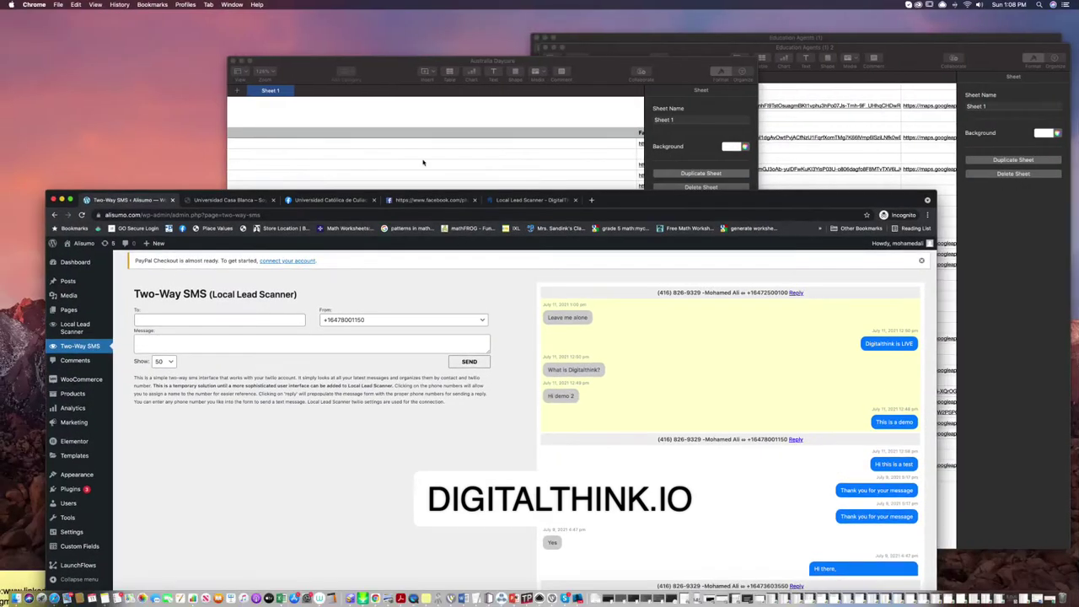
pyautogui.click(241, 61)
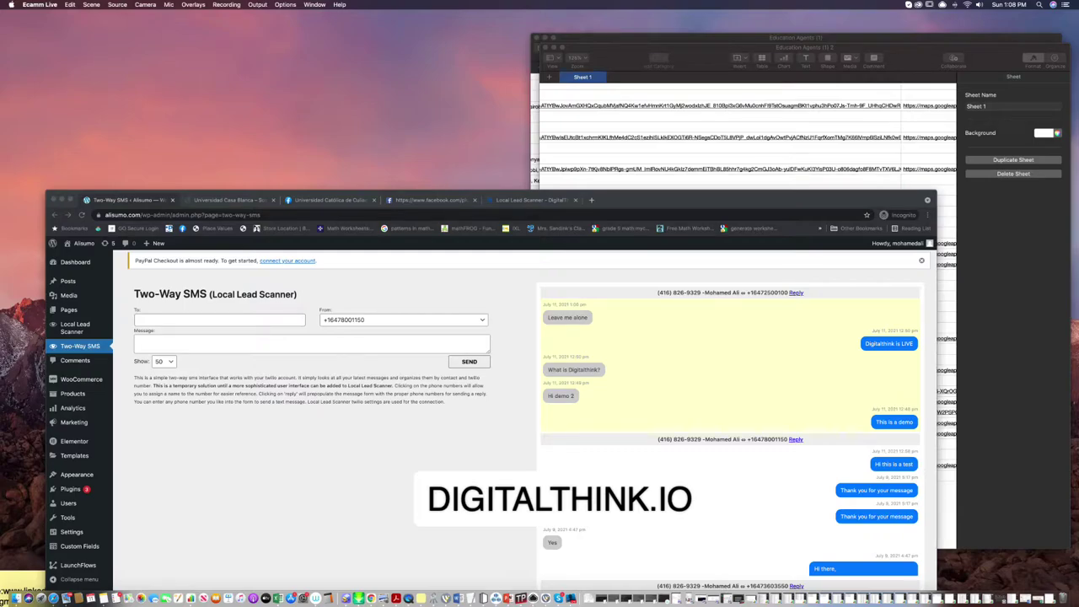
pyautogui.click(62, 200)
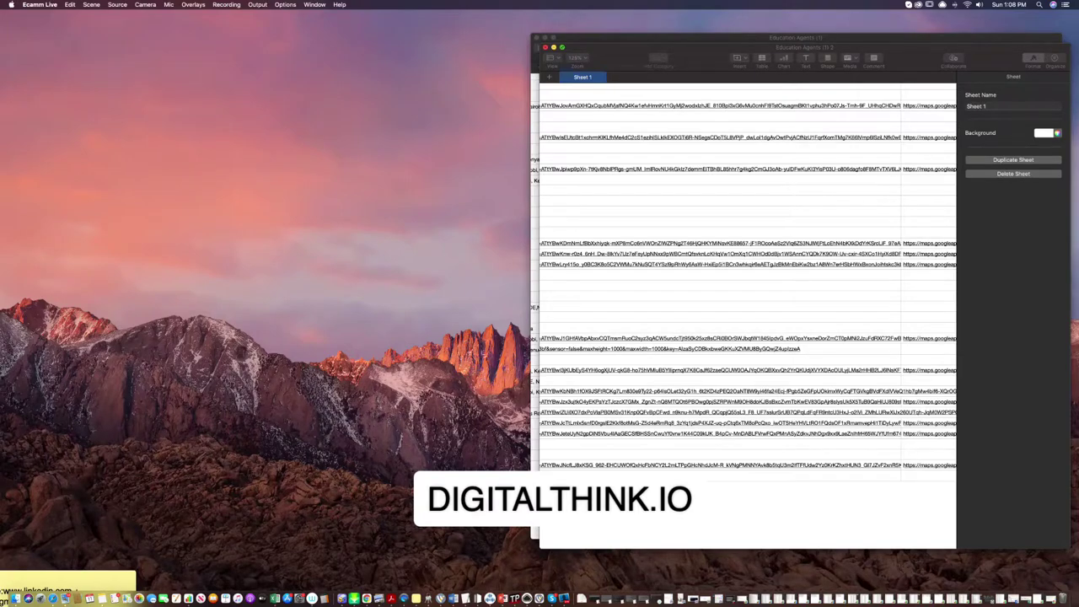
pyautogui.press('super+m')
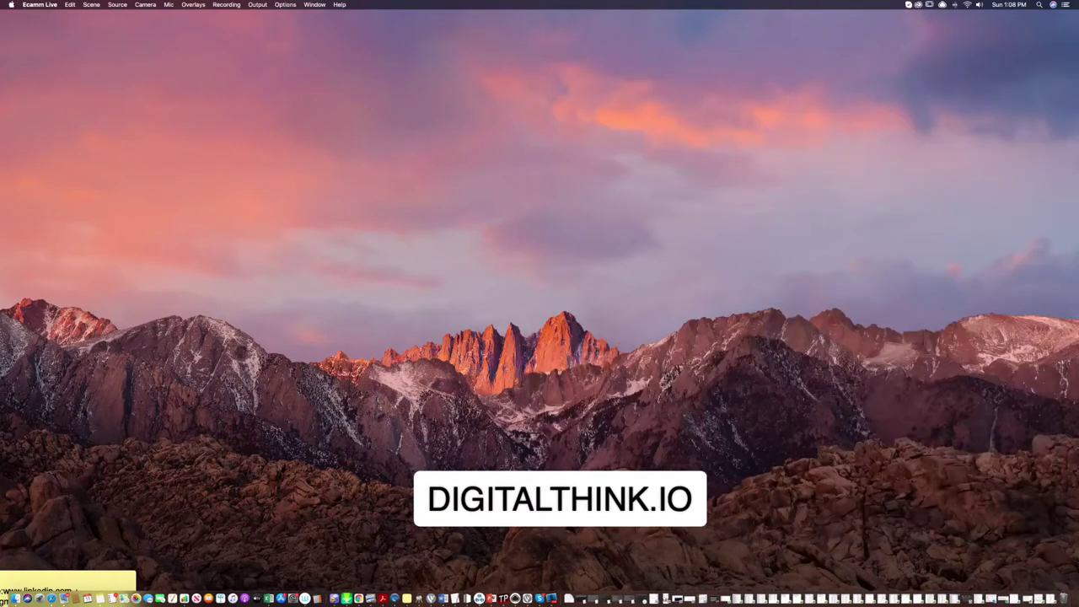